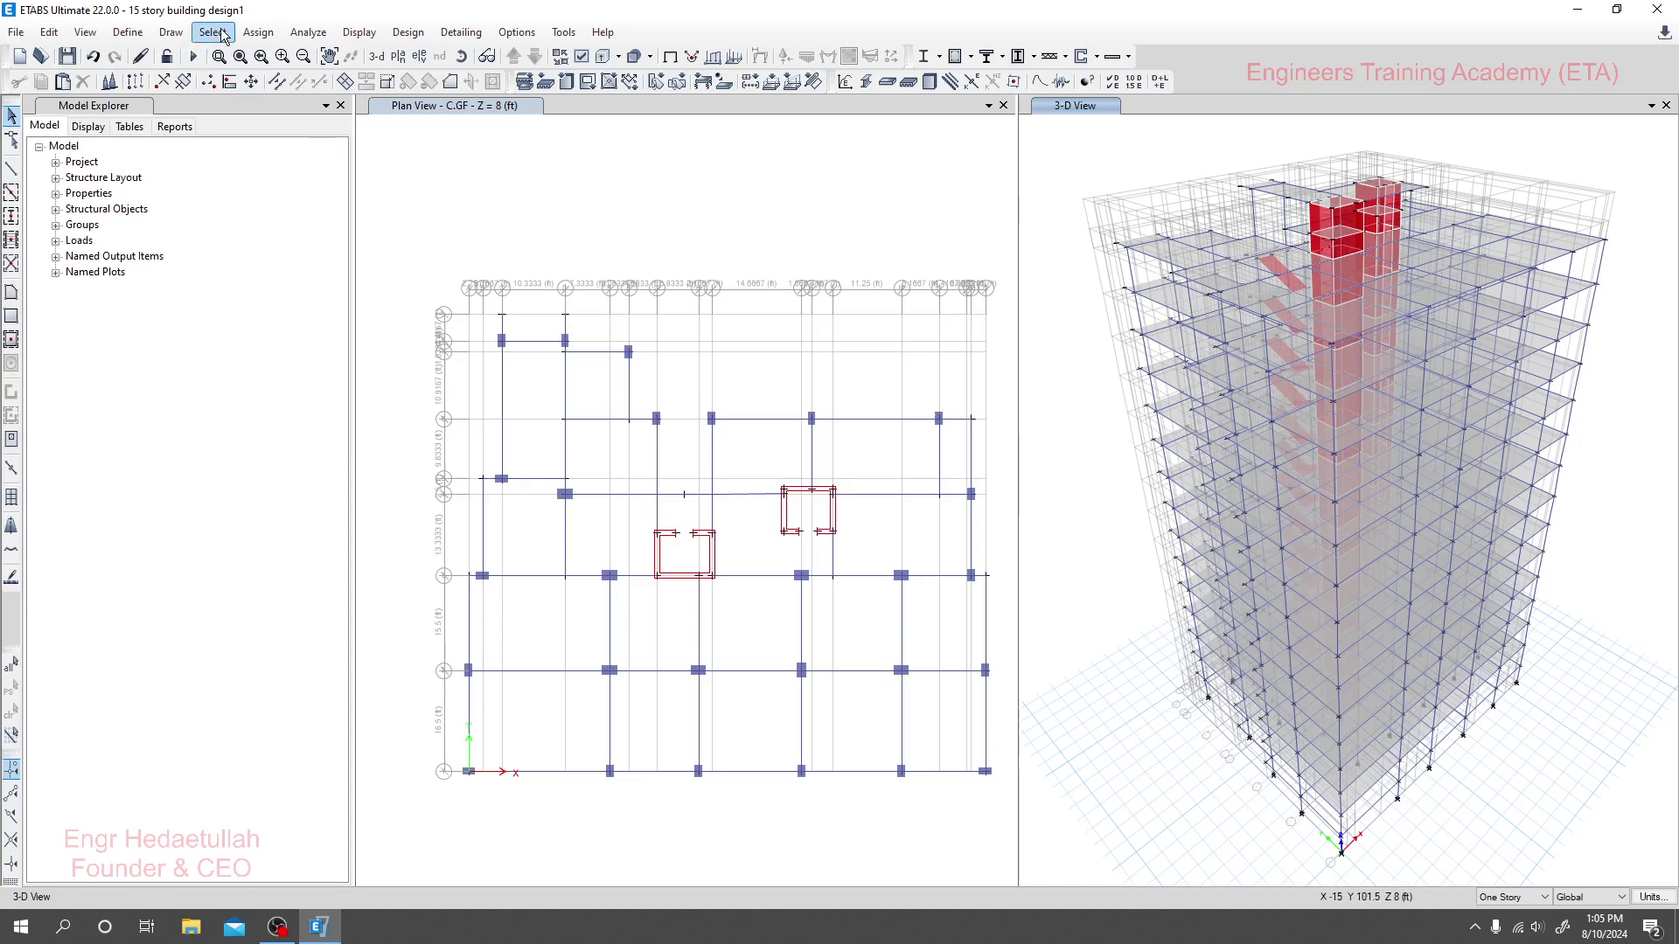
- Select all shells with the Slab 5in, Slab LC 8" and Slab SC 6" sections by slab property
left_click(213, 33)
mouse_move(267, 57)
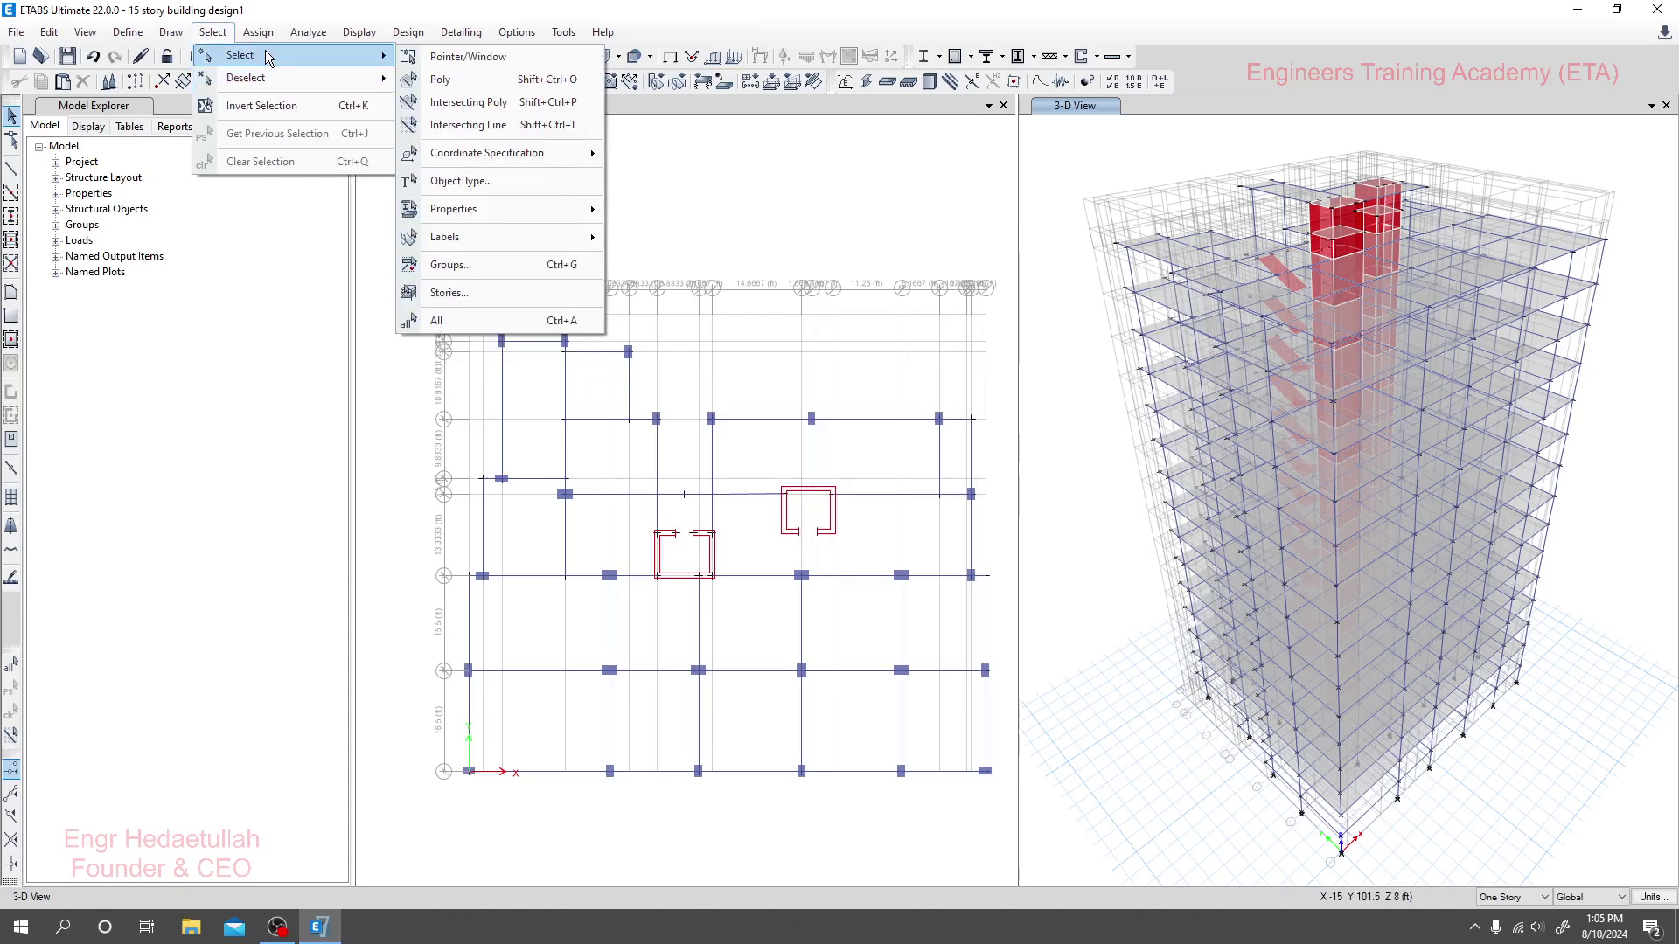
left_click(460, 181)
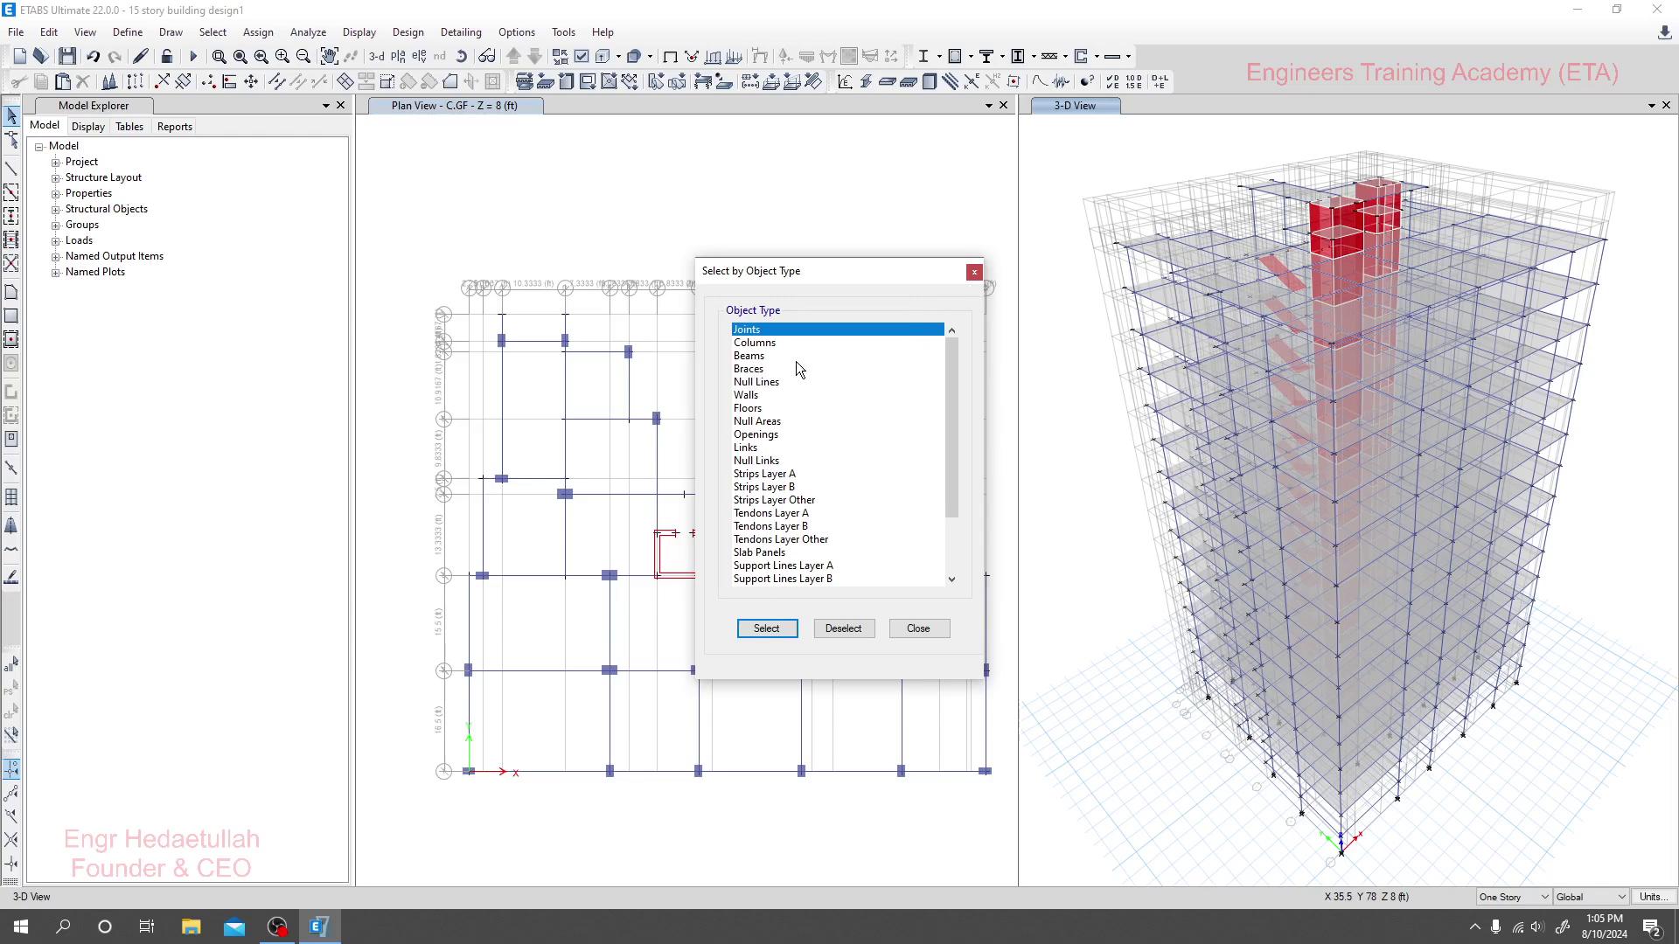
left_click(973, 273)
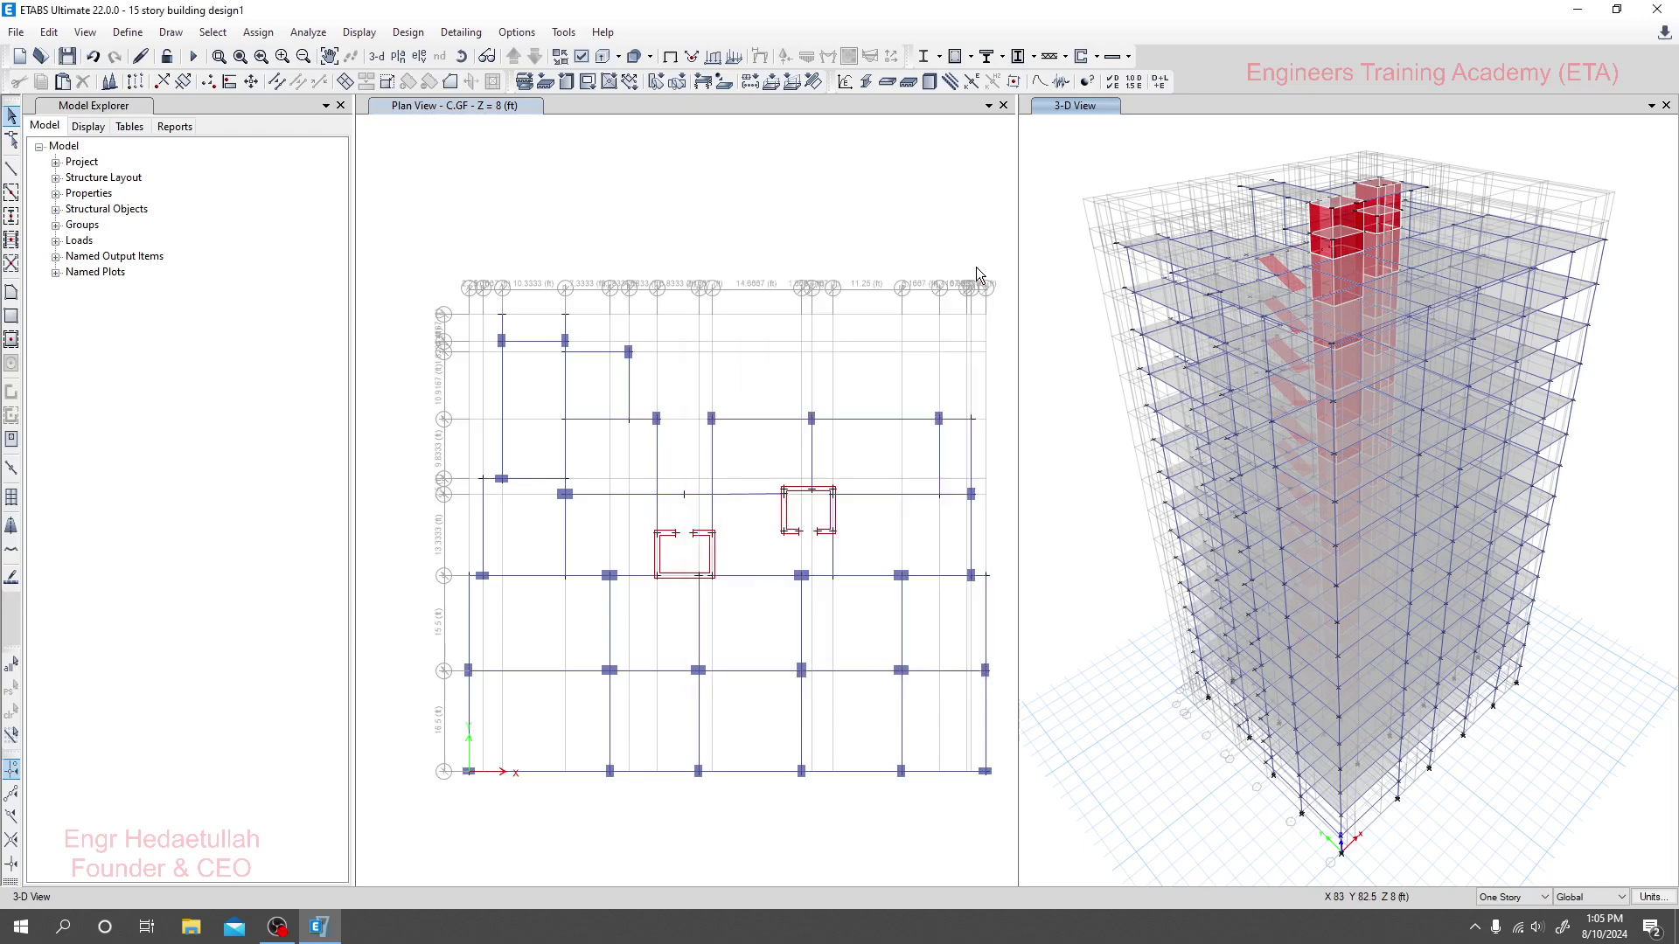
left_click(213, 32)
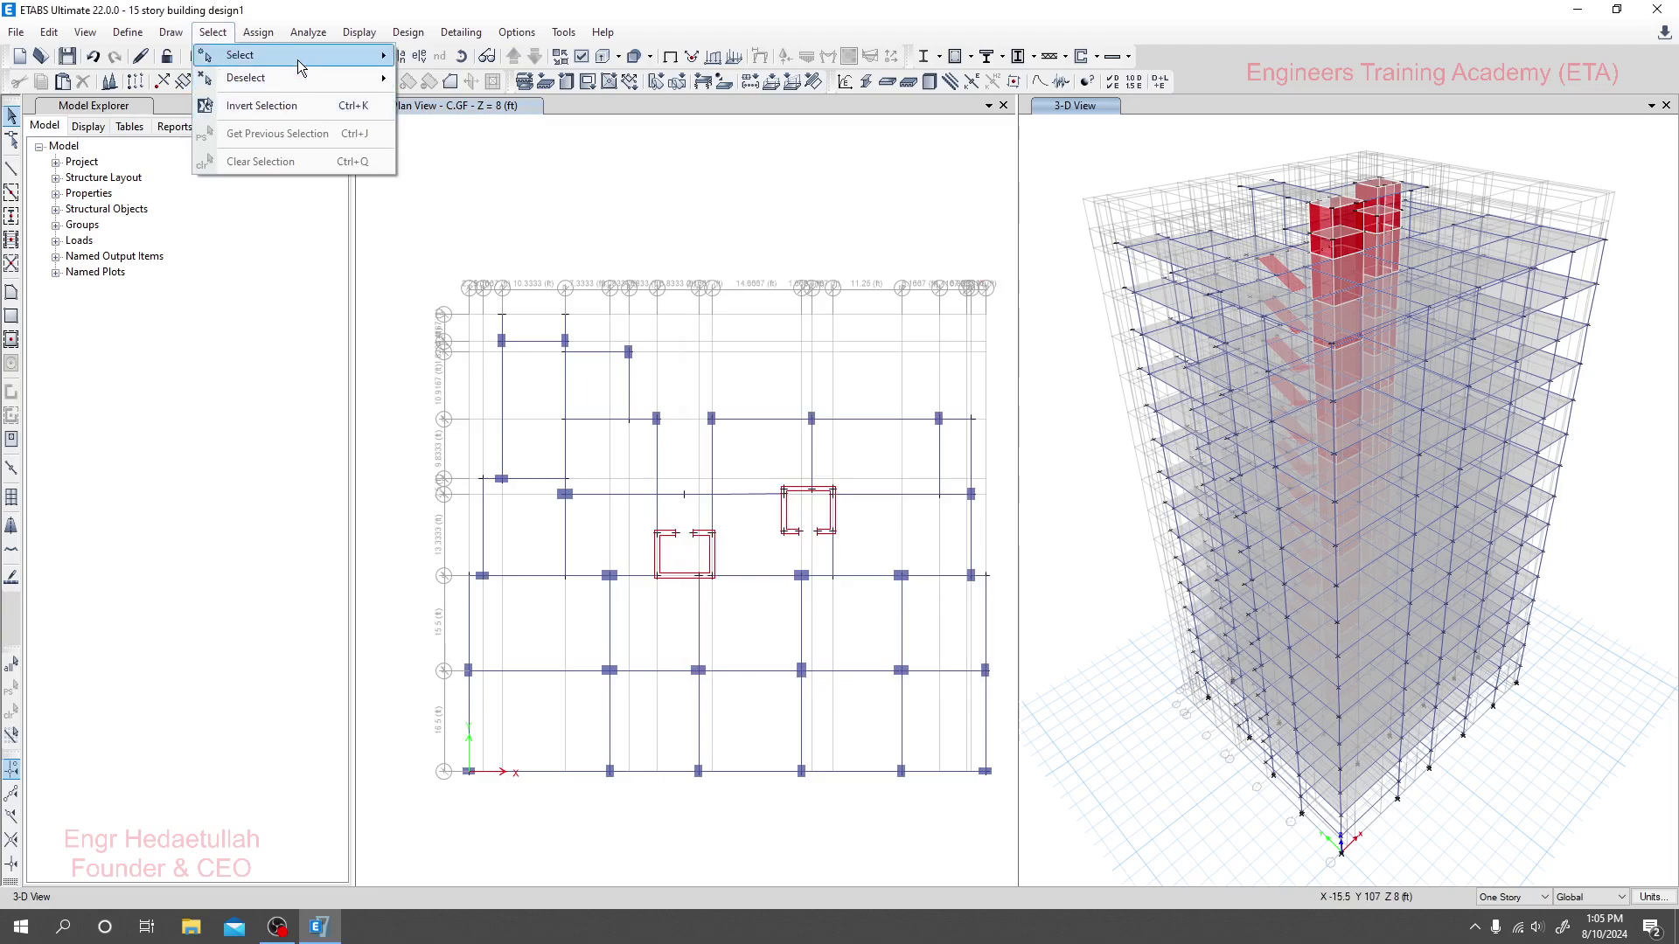
mouse_move(297, 58)
mouse_move(488, 212)
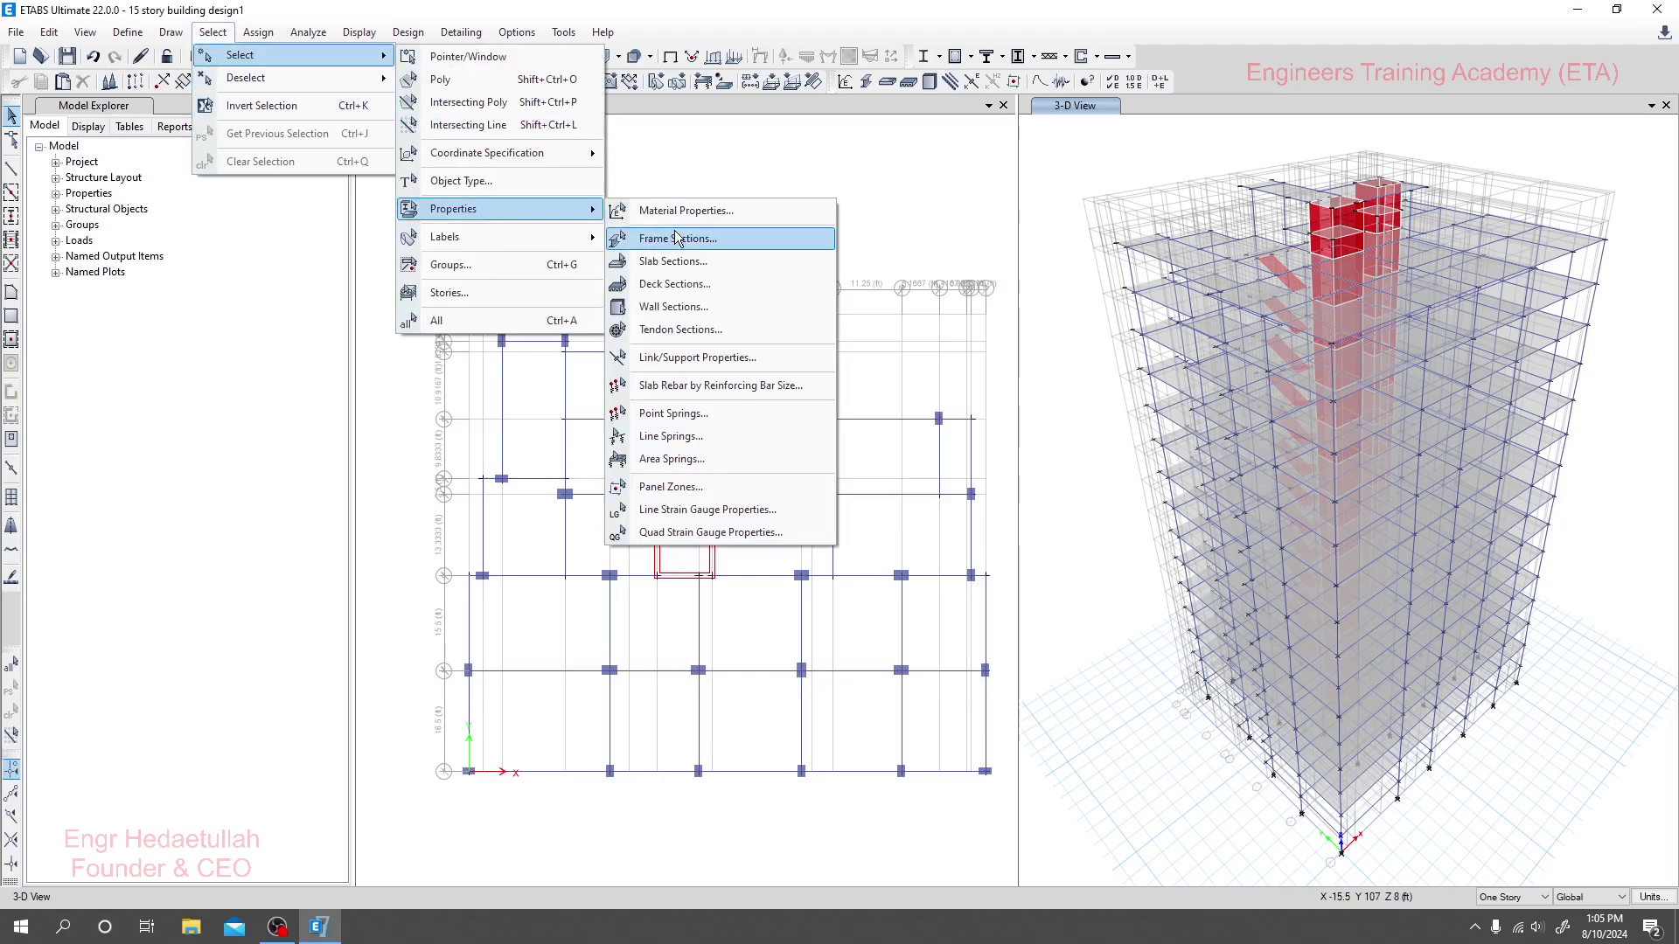
left_click(693, 263)
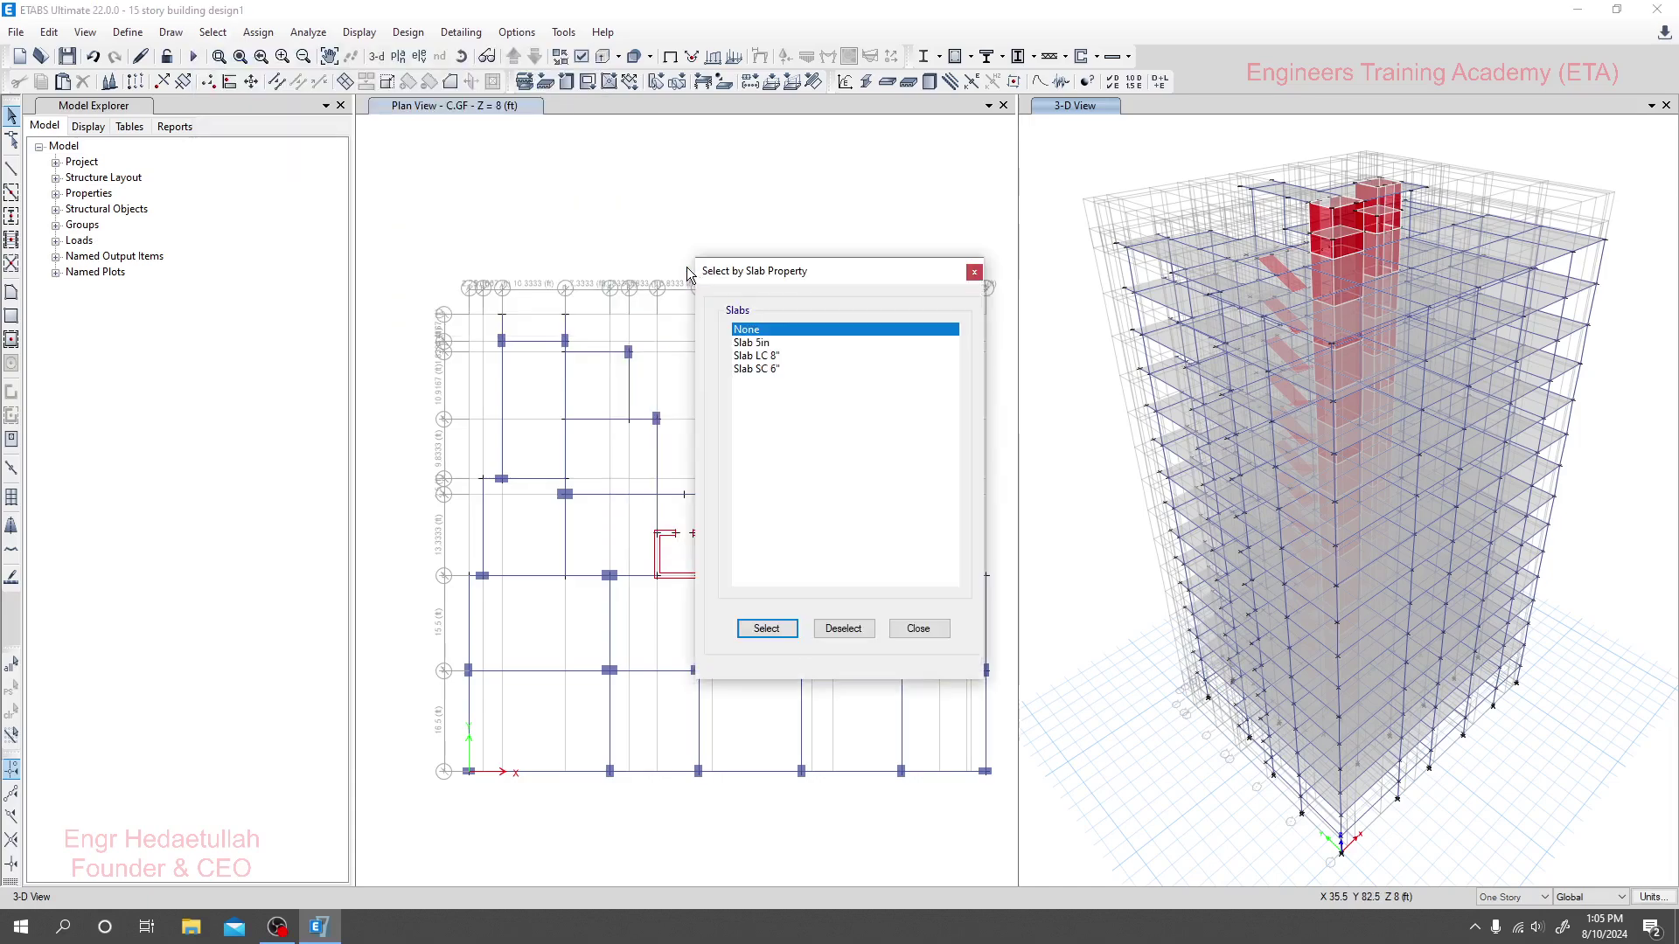
left_click(759, 356)
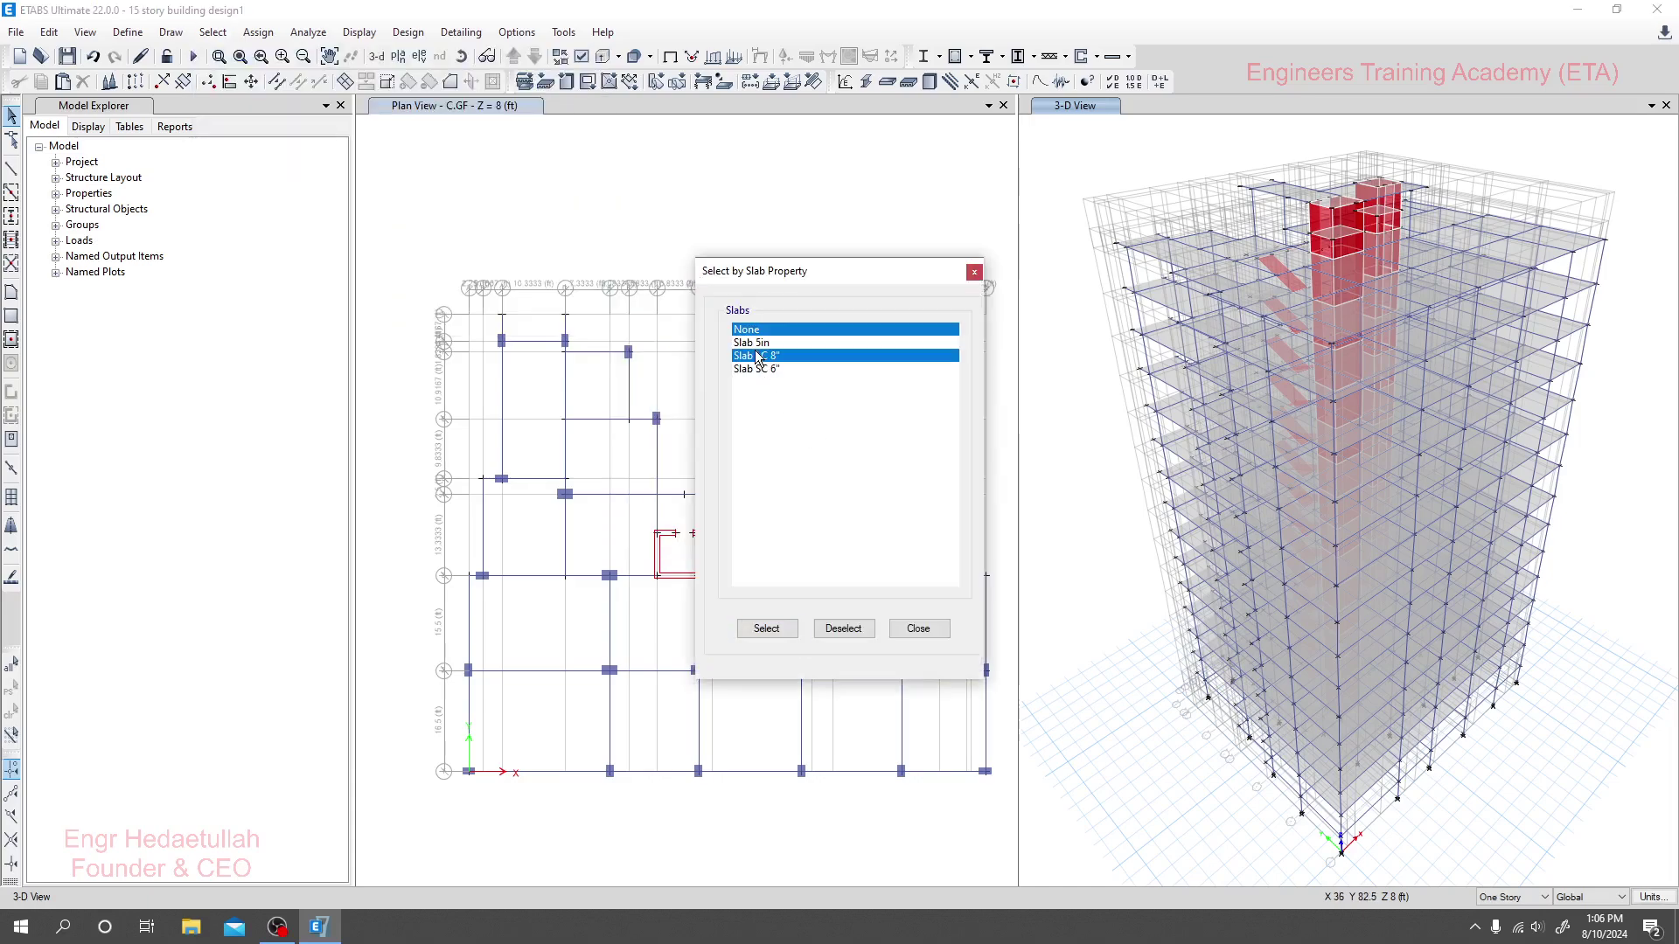
left_click_drag(757, 342, 768, 370)
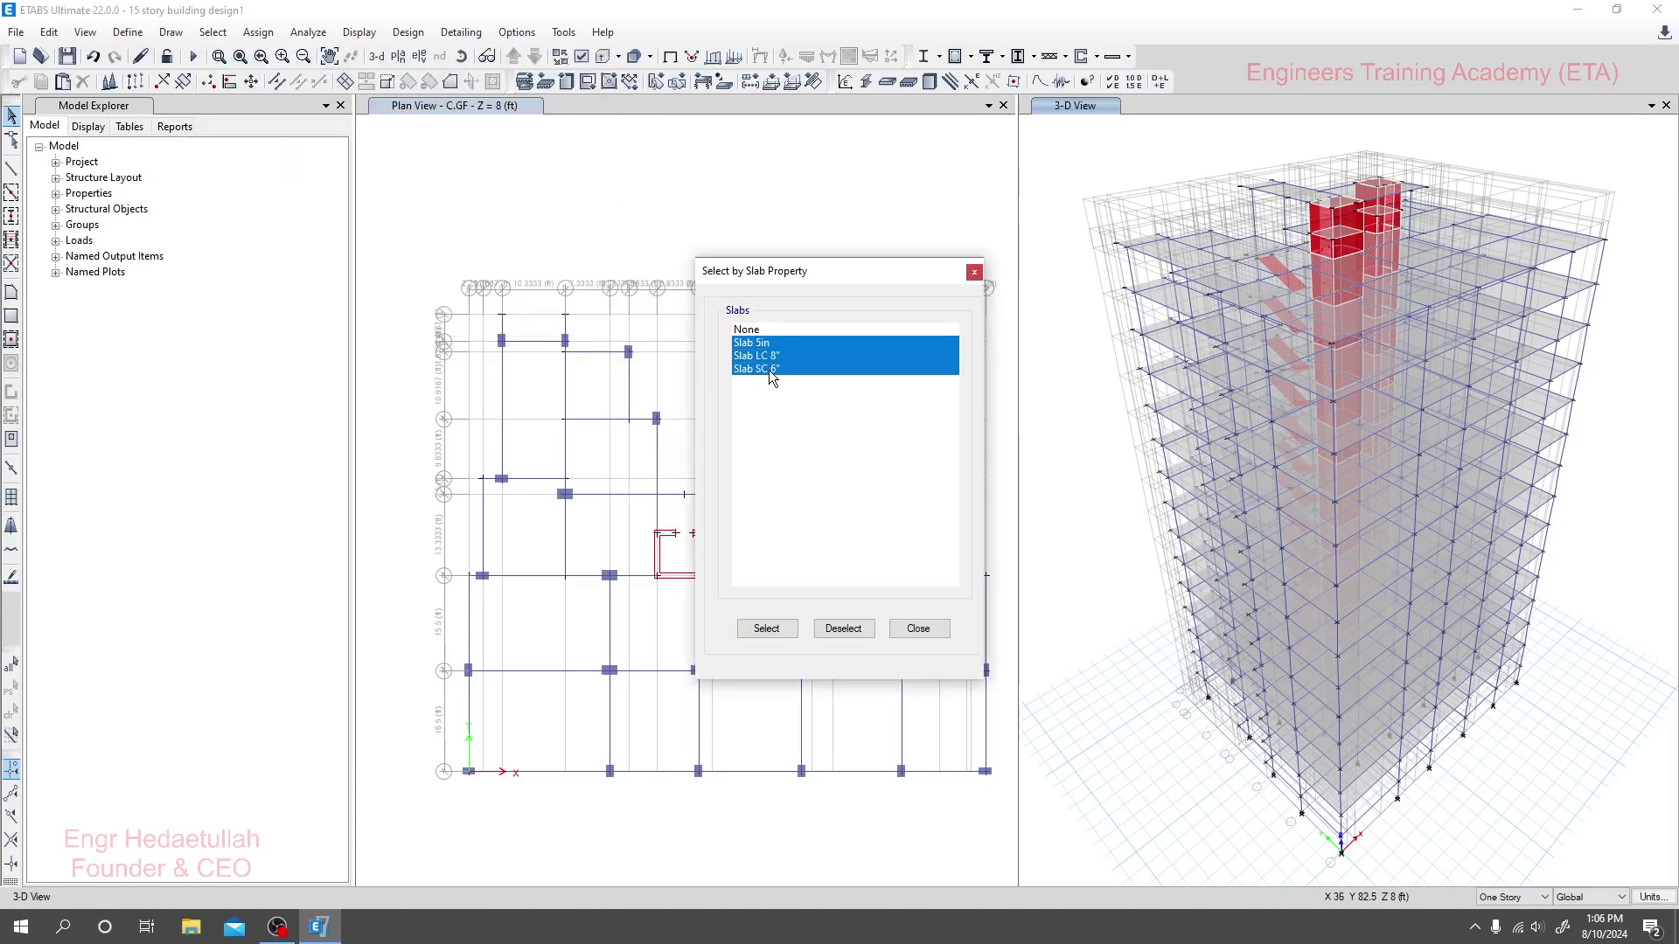
left_click(766, 628)
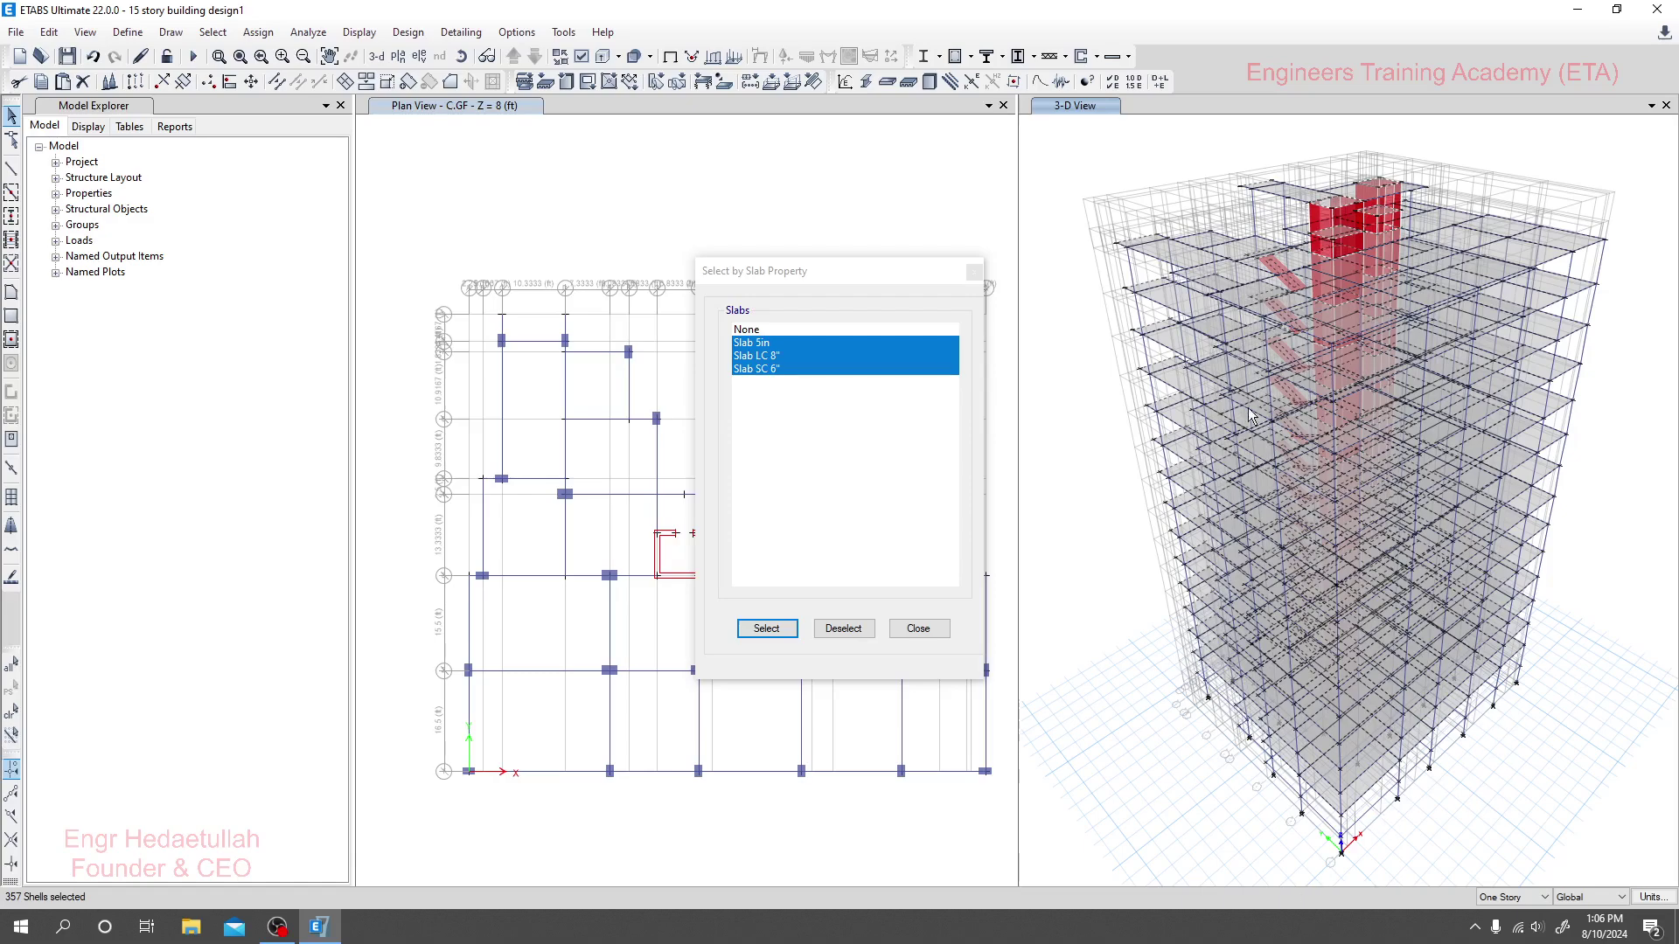
- Show Floor Auto Mesh Options for the 357 selected slabs, with the dialog moved to the upper left
left_click(310, 34)
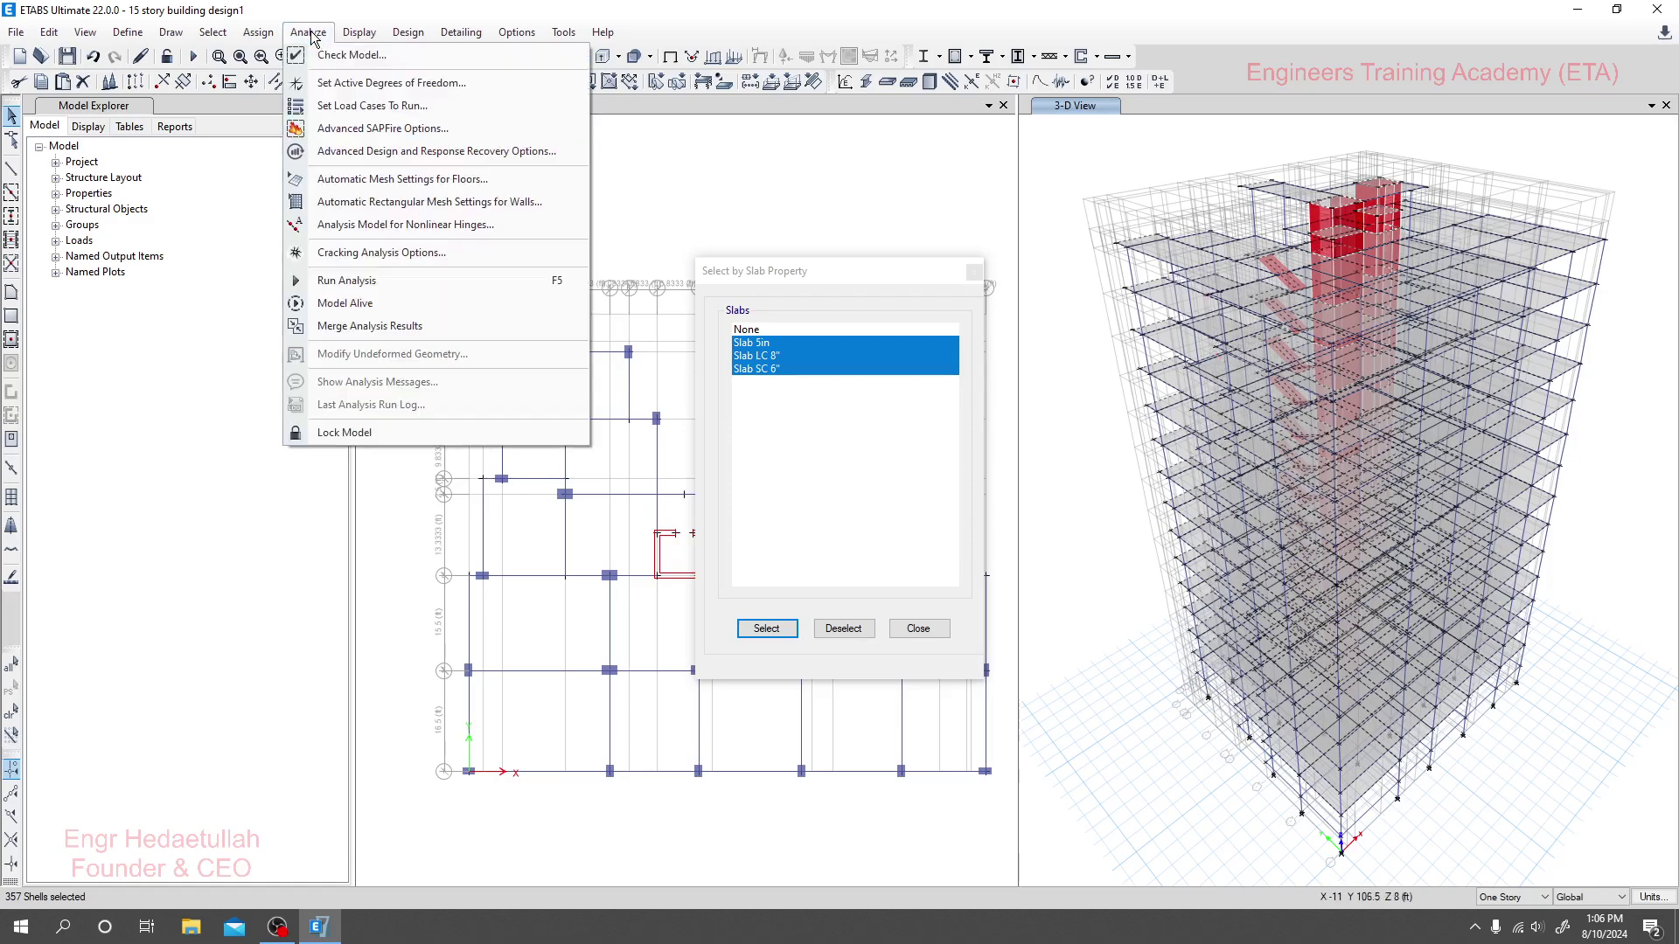
mouse_move(377, 36)
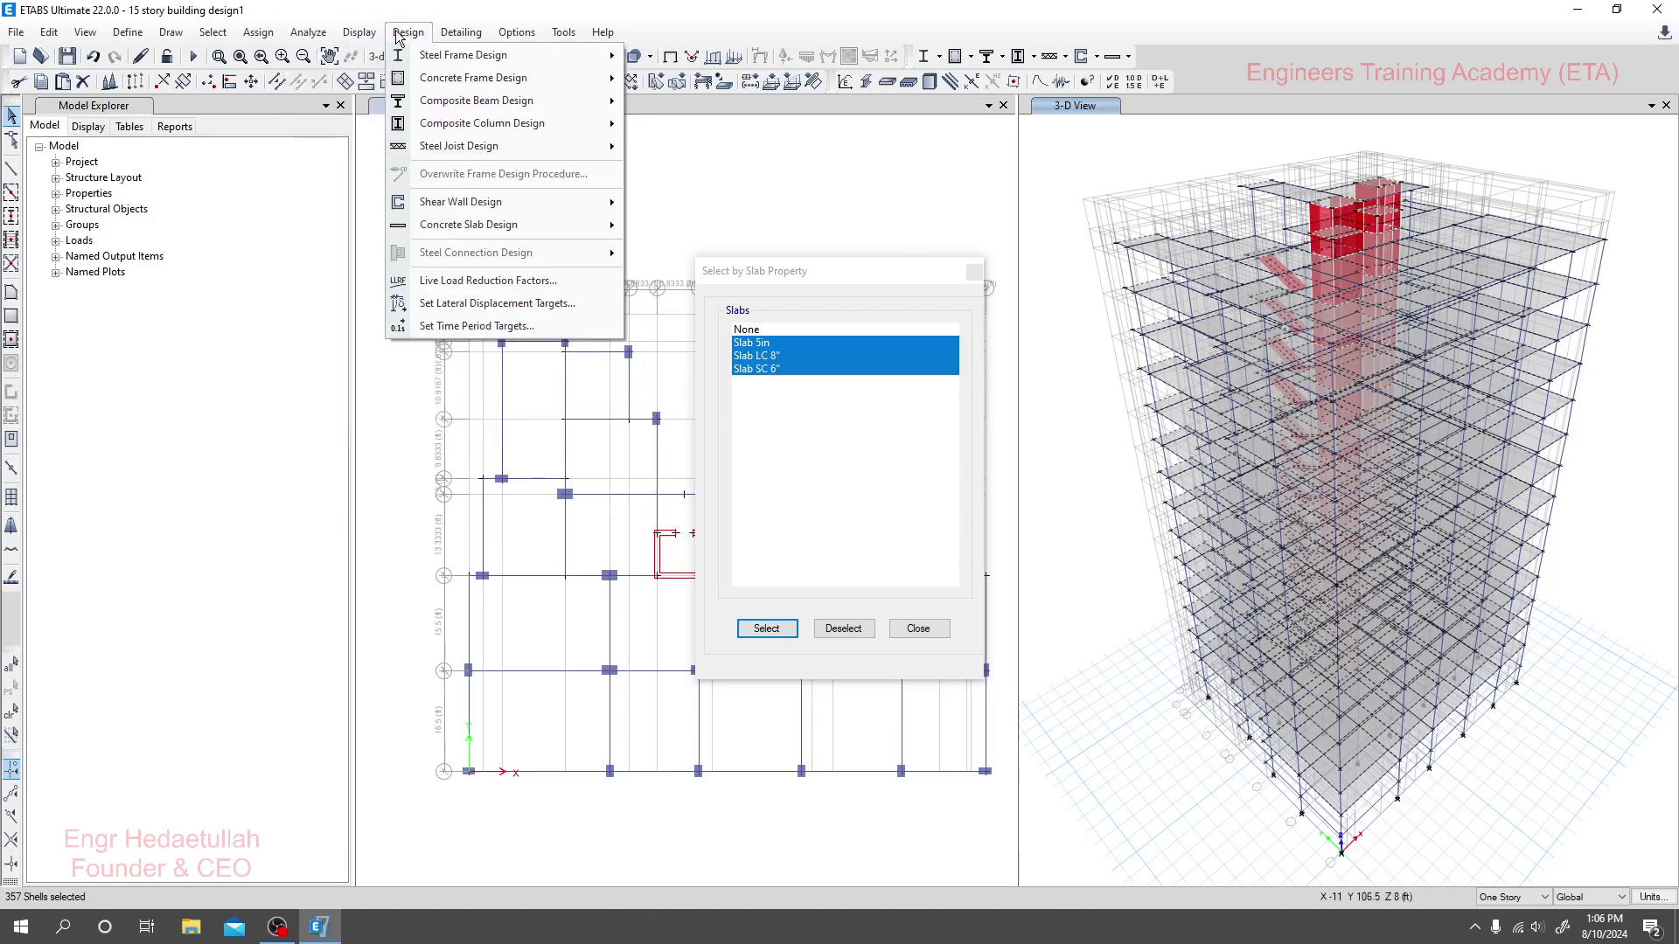
left_click(258, 32)
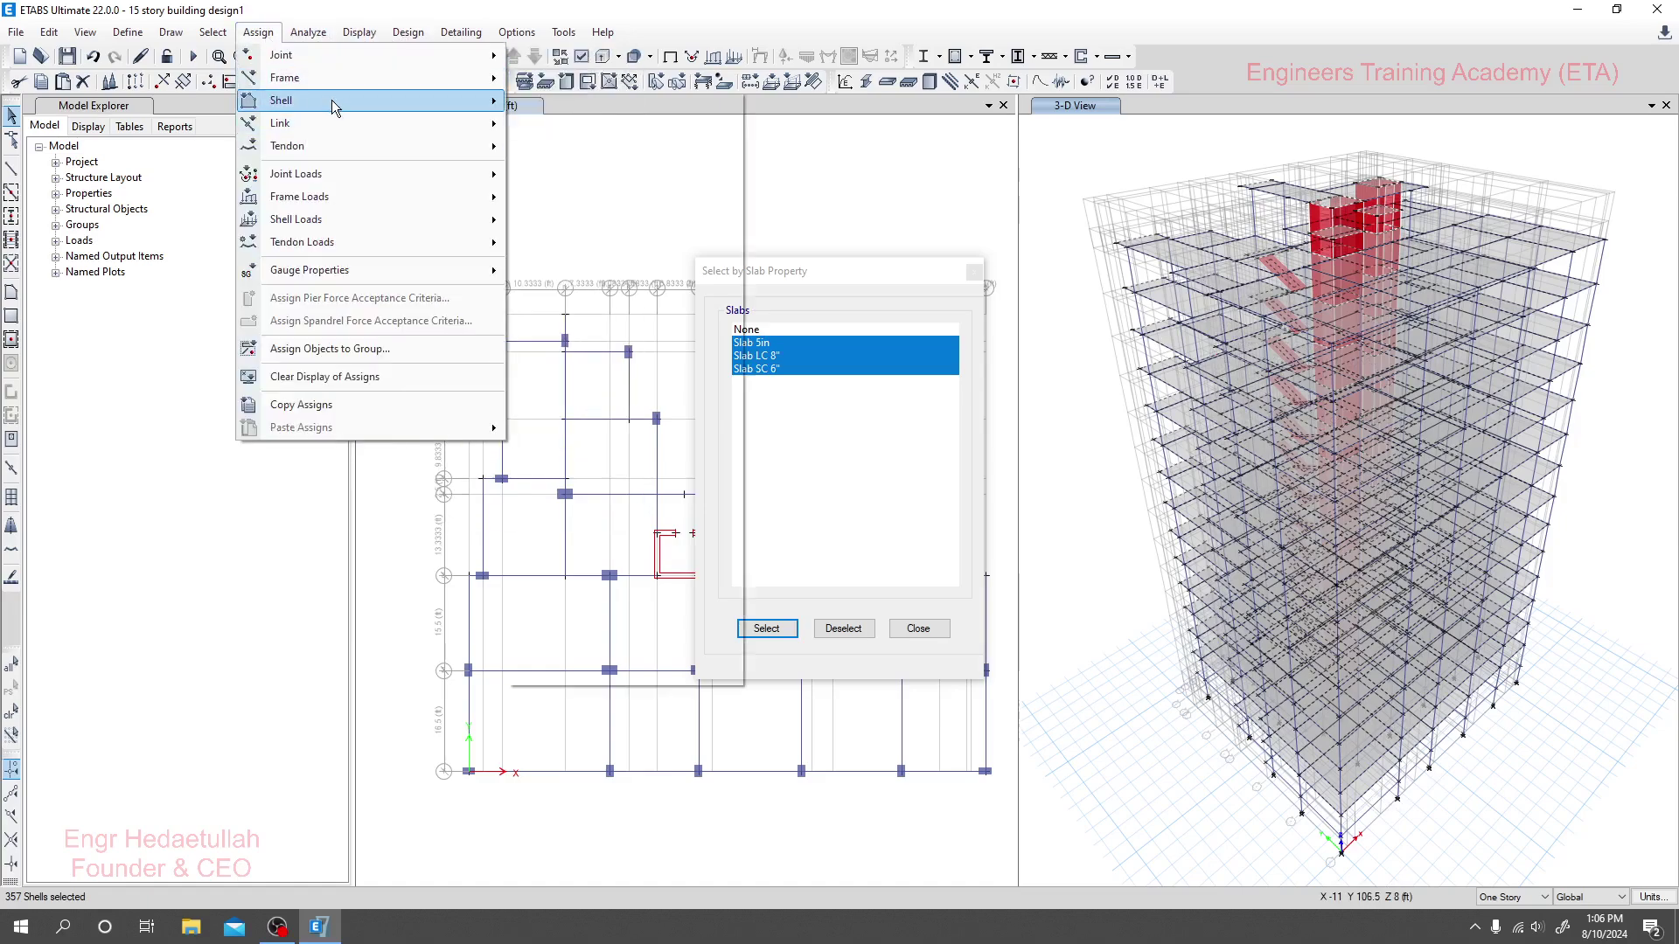
mouse_move(378, 122)
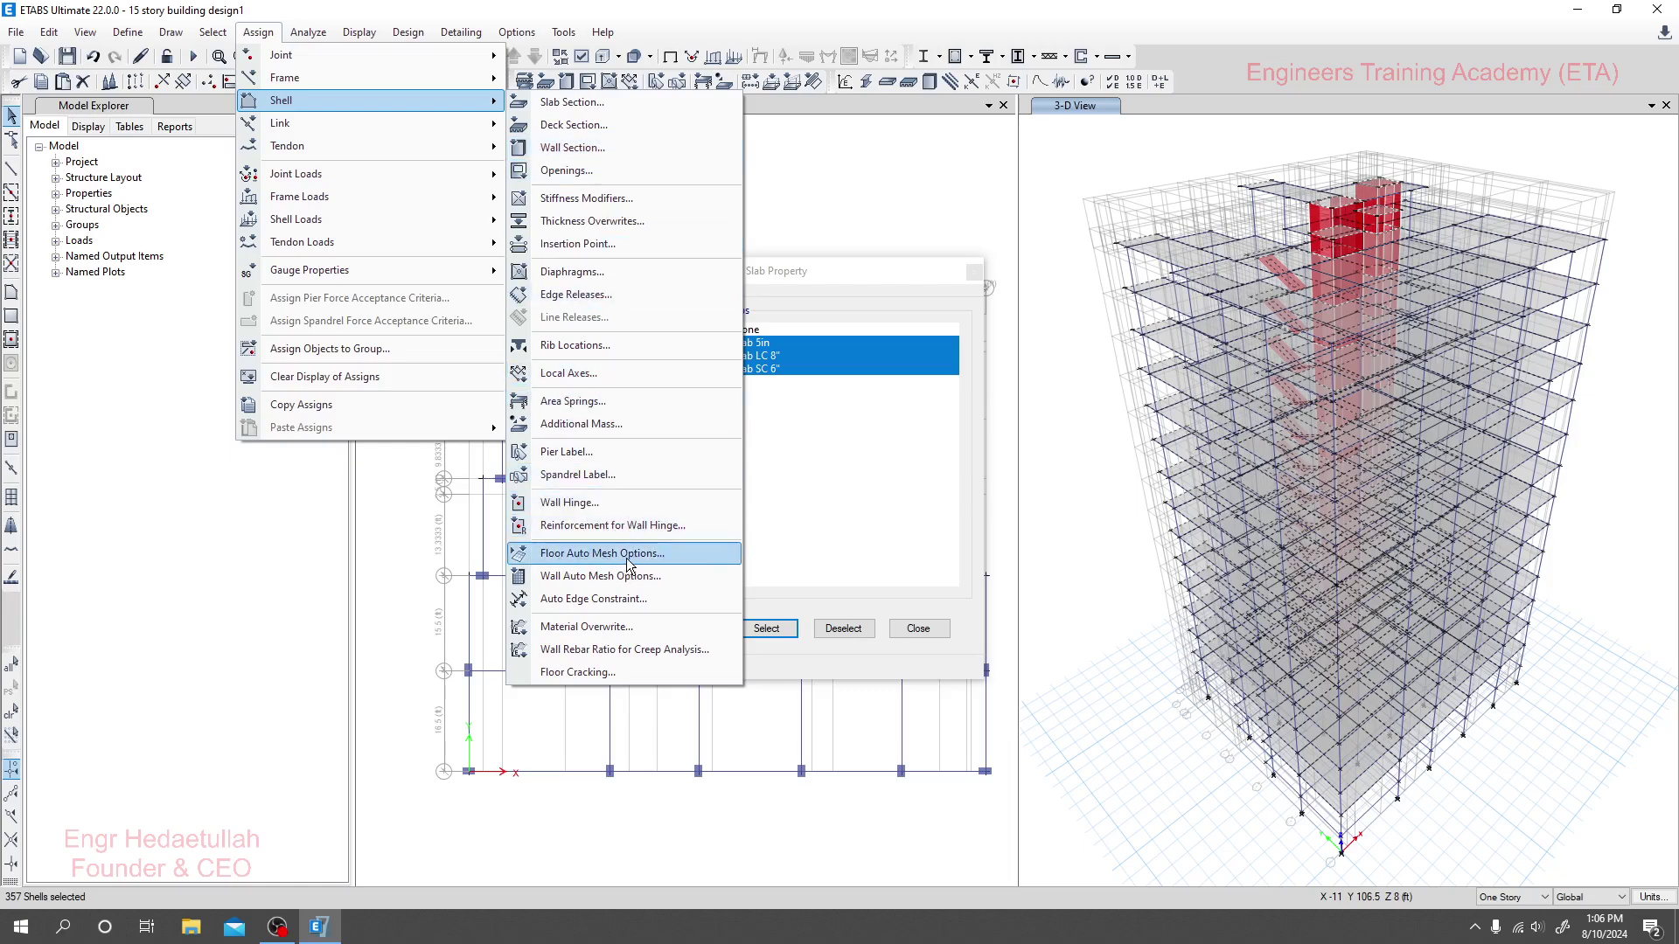
left_click(628, 564)
left_click_drag(820, 283, 428, 154)
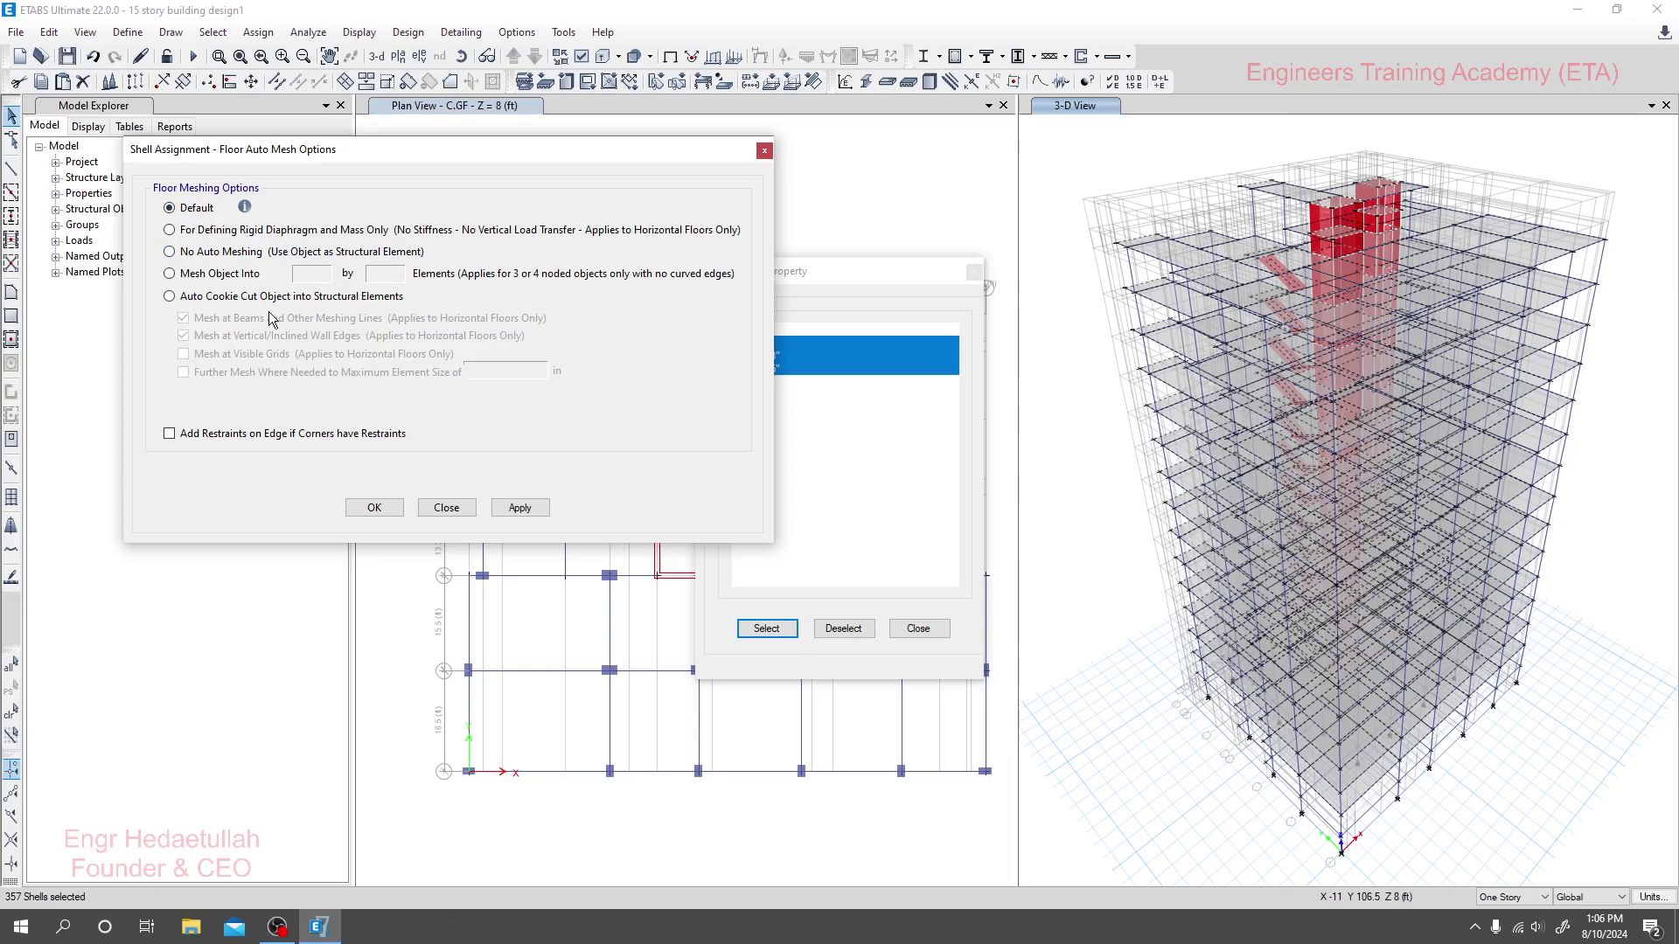
- Apply Auto Cookie Cut slab meshing with Further Mesh at a 24 in maximum element size
left_click(171, 298)
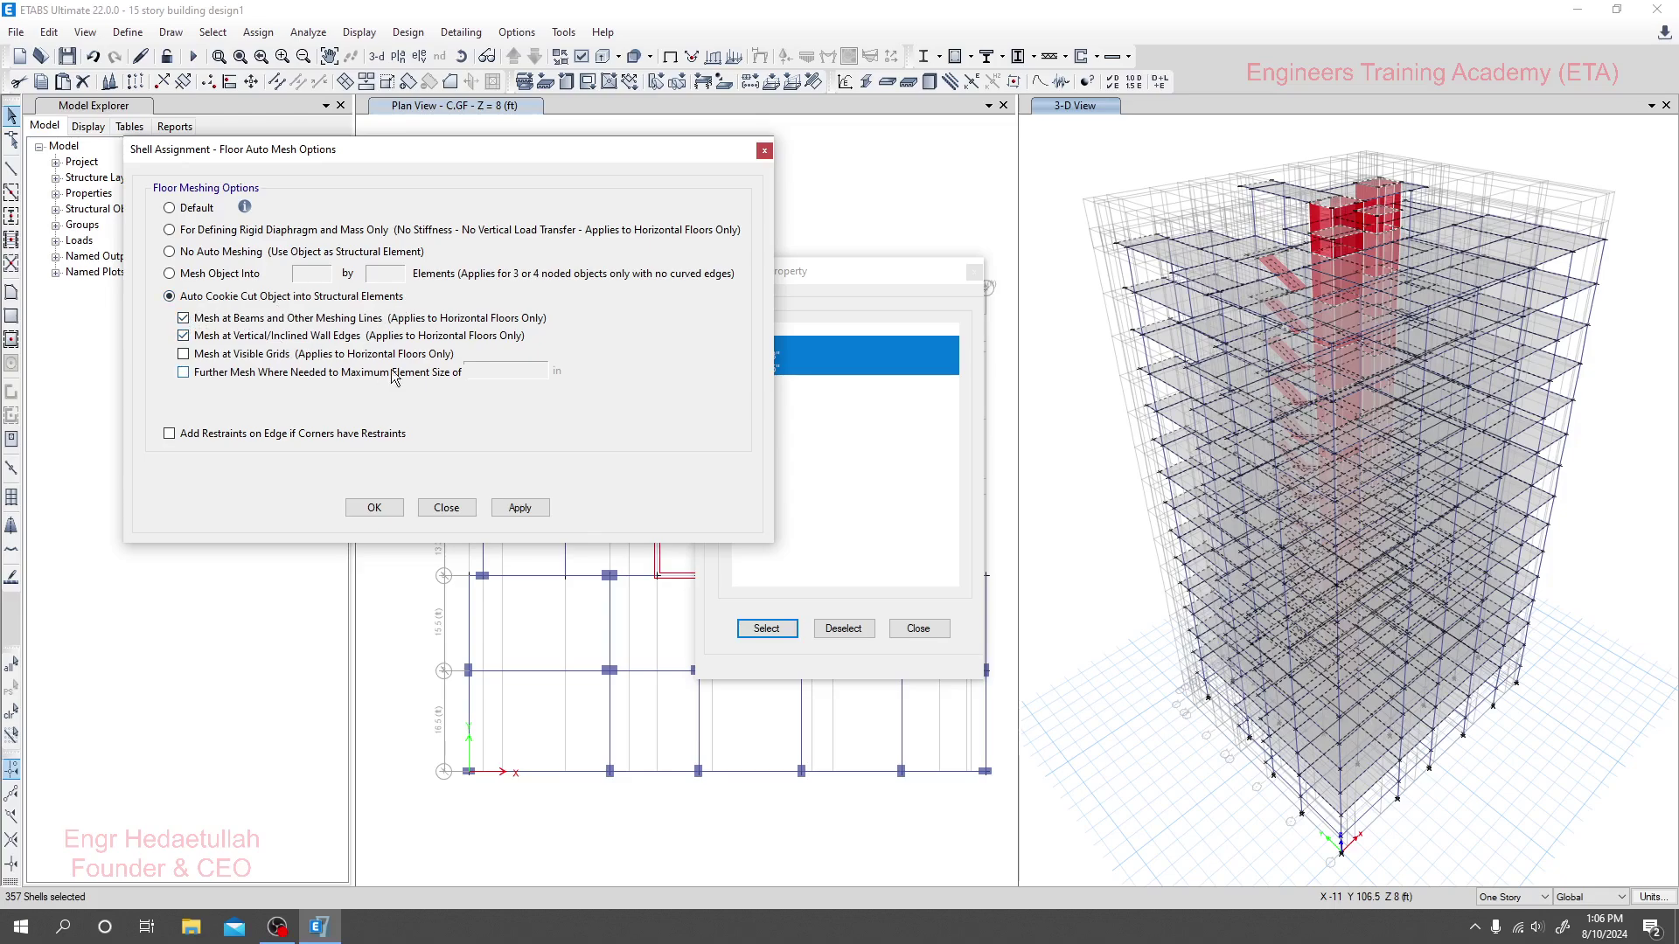
left_click(186, 375)
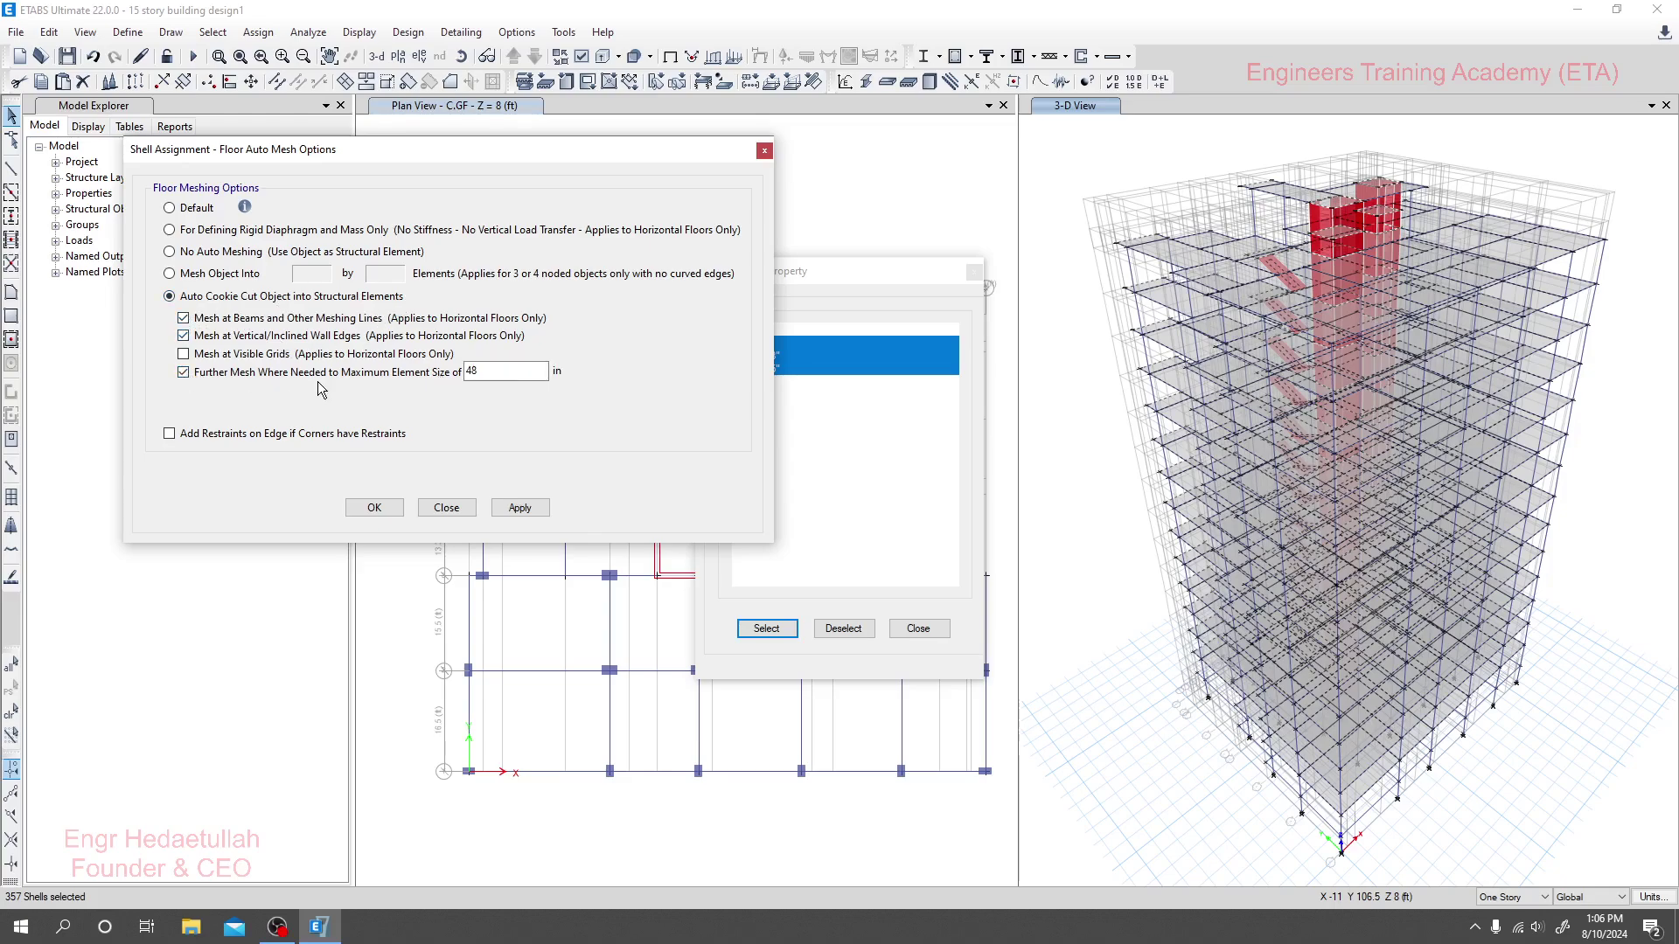
double_click(476, 371)
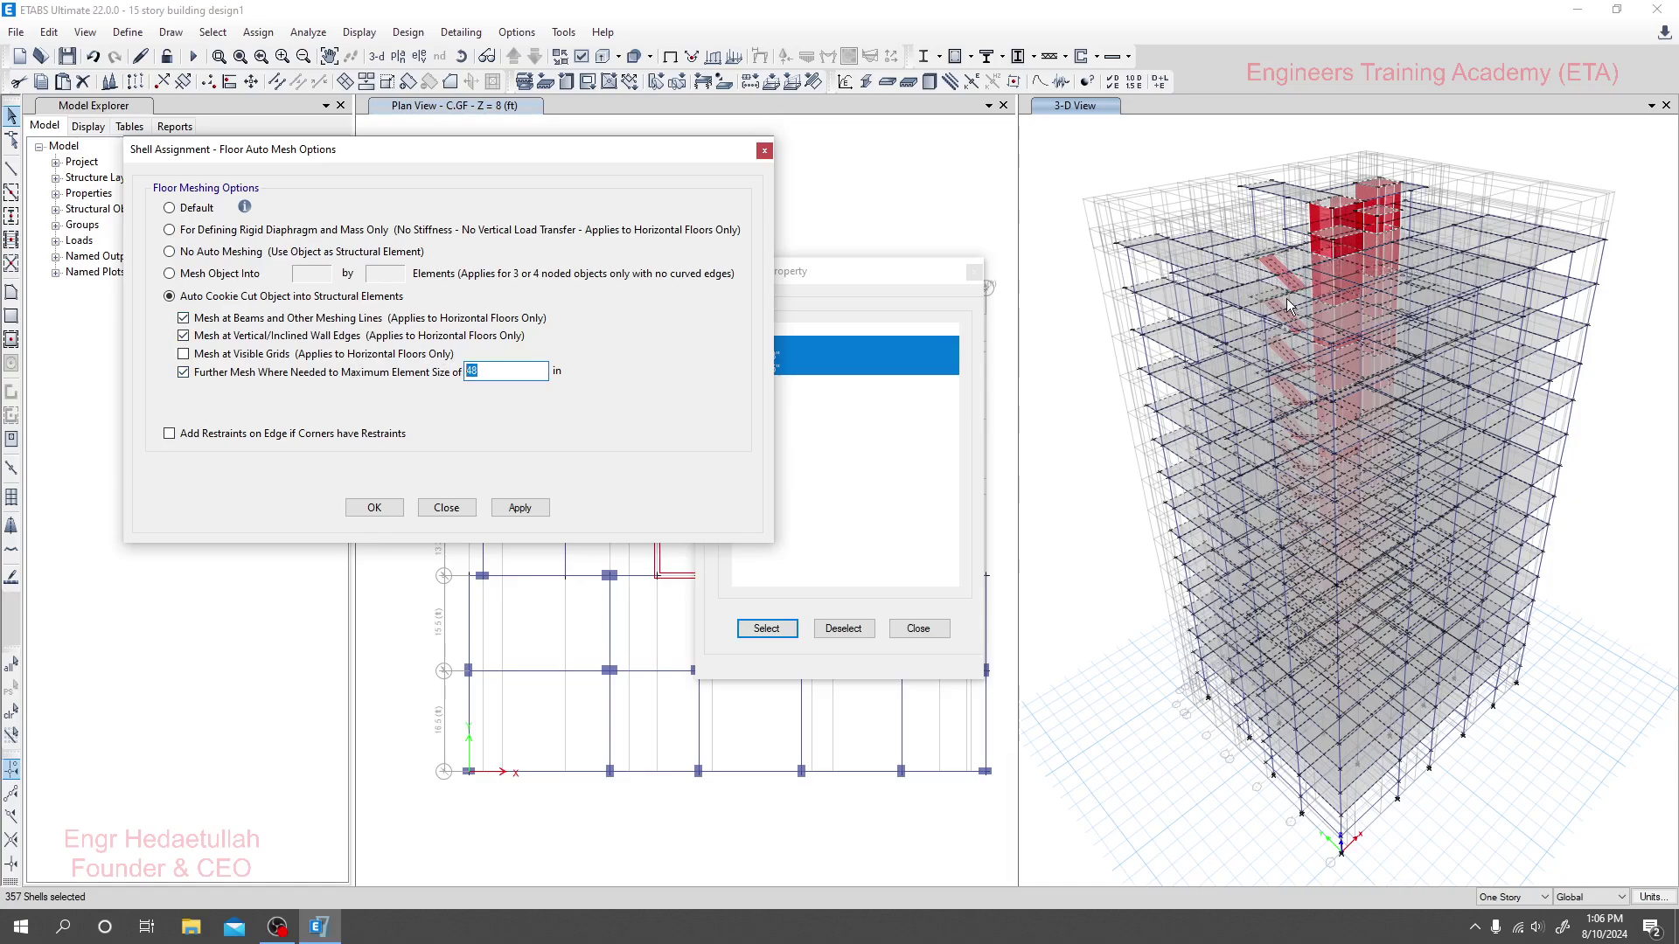
double_click(491, 372)
left_click_drag(521, 373, 428, 385)
left_click(520, 507)
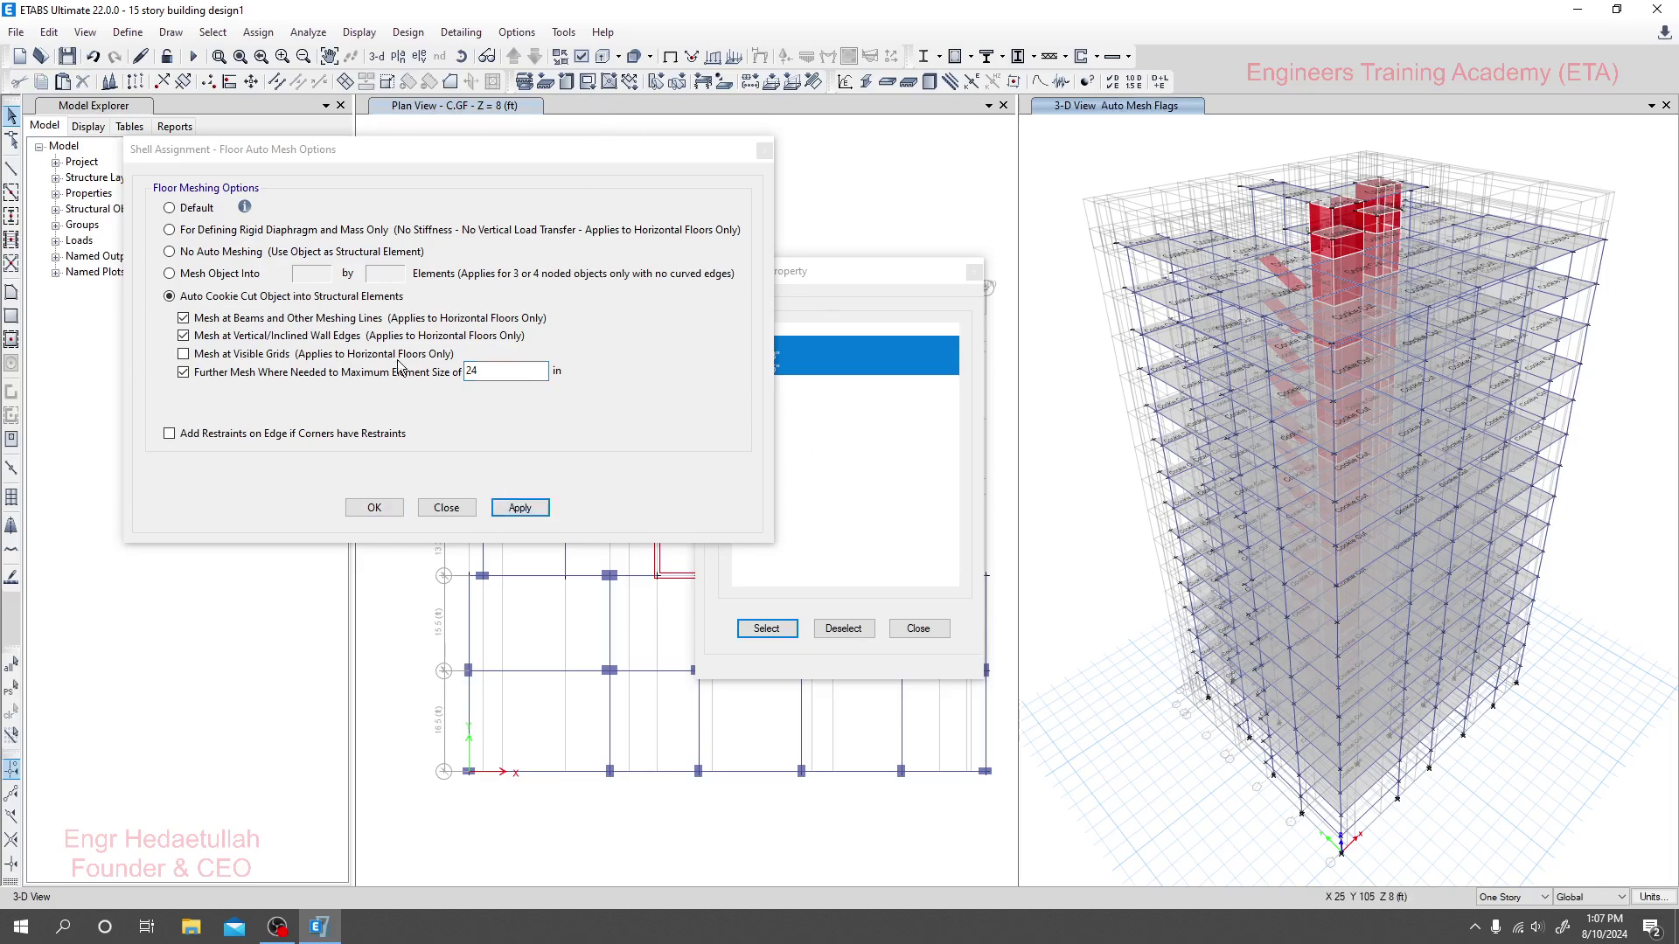
- Close the slab dialogs and select the B W 8 and LC W 10in wall shells by property
left_click(371, 509)
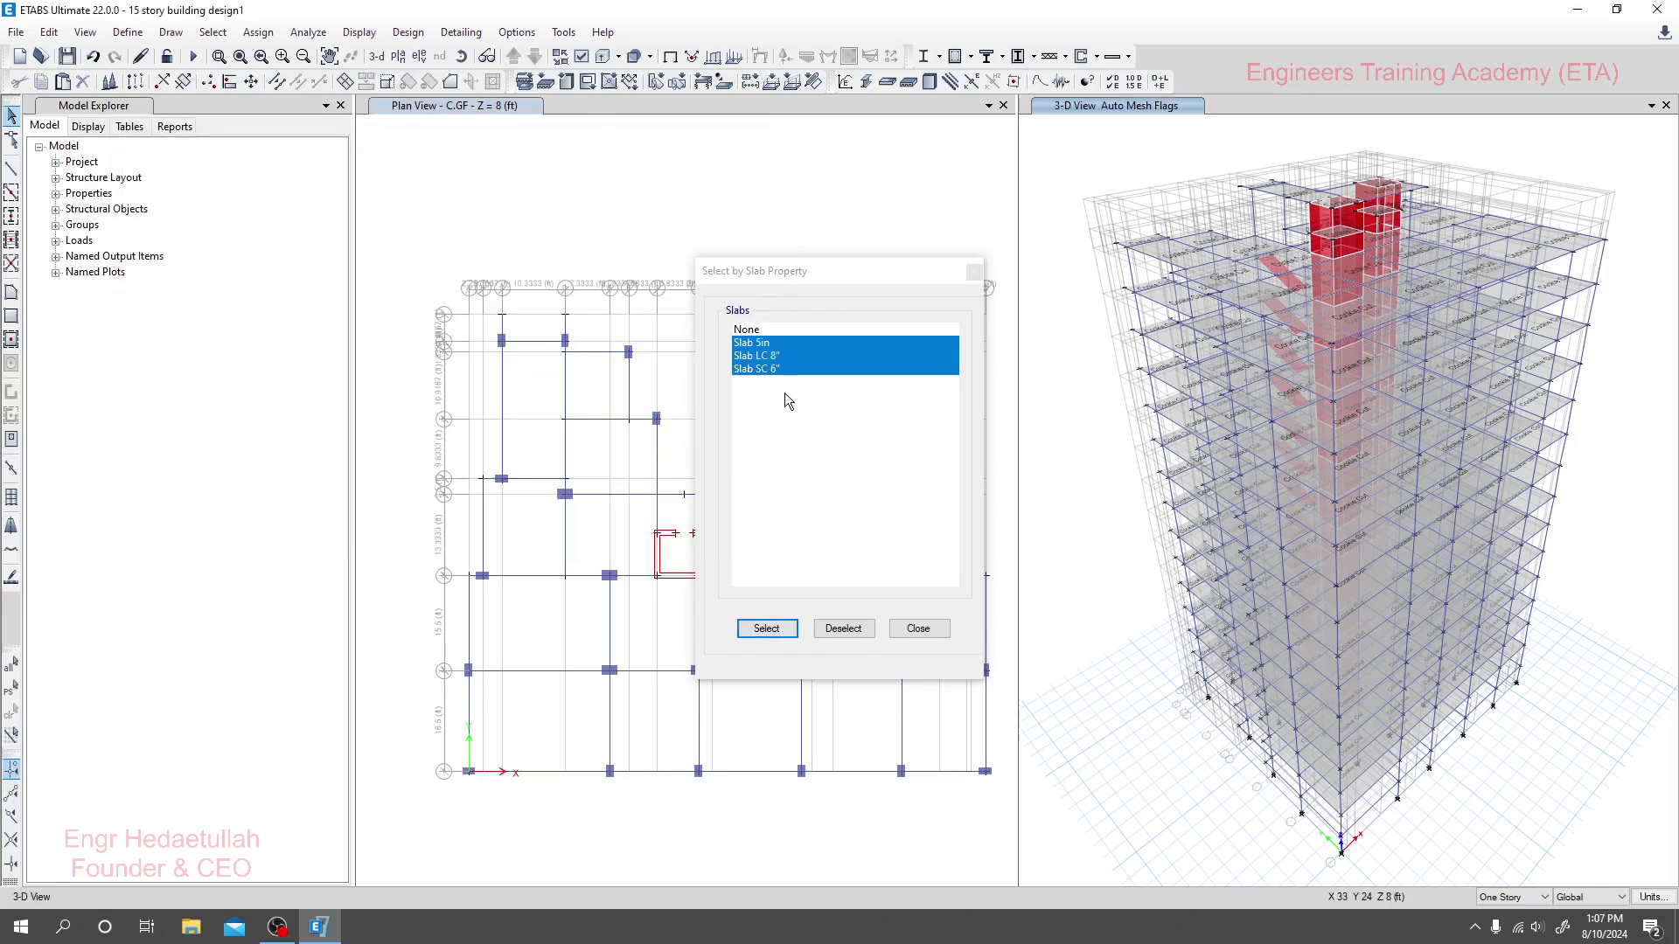
left_click(972, 271)
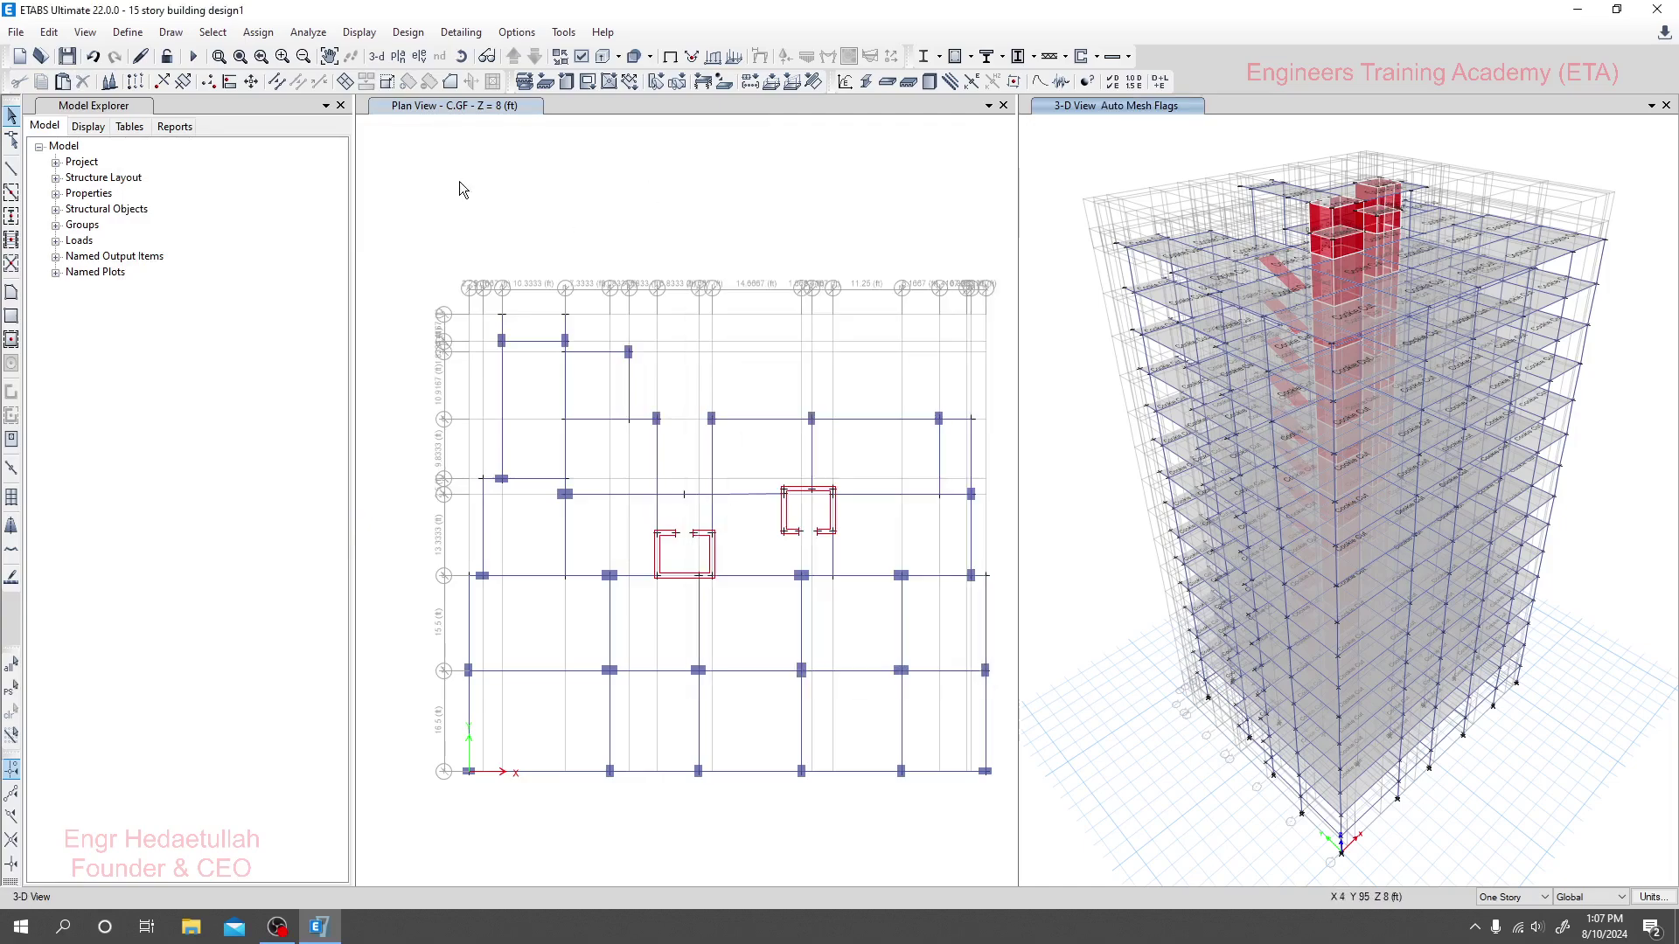
left_click(214, 32)
mouse_move(262, 54)
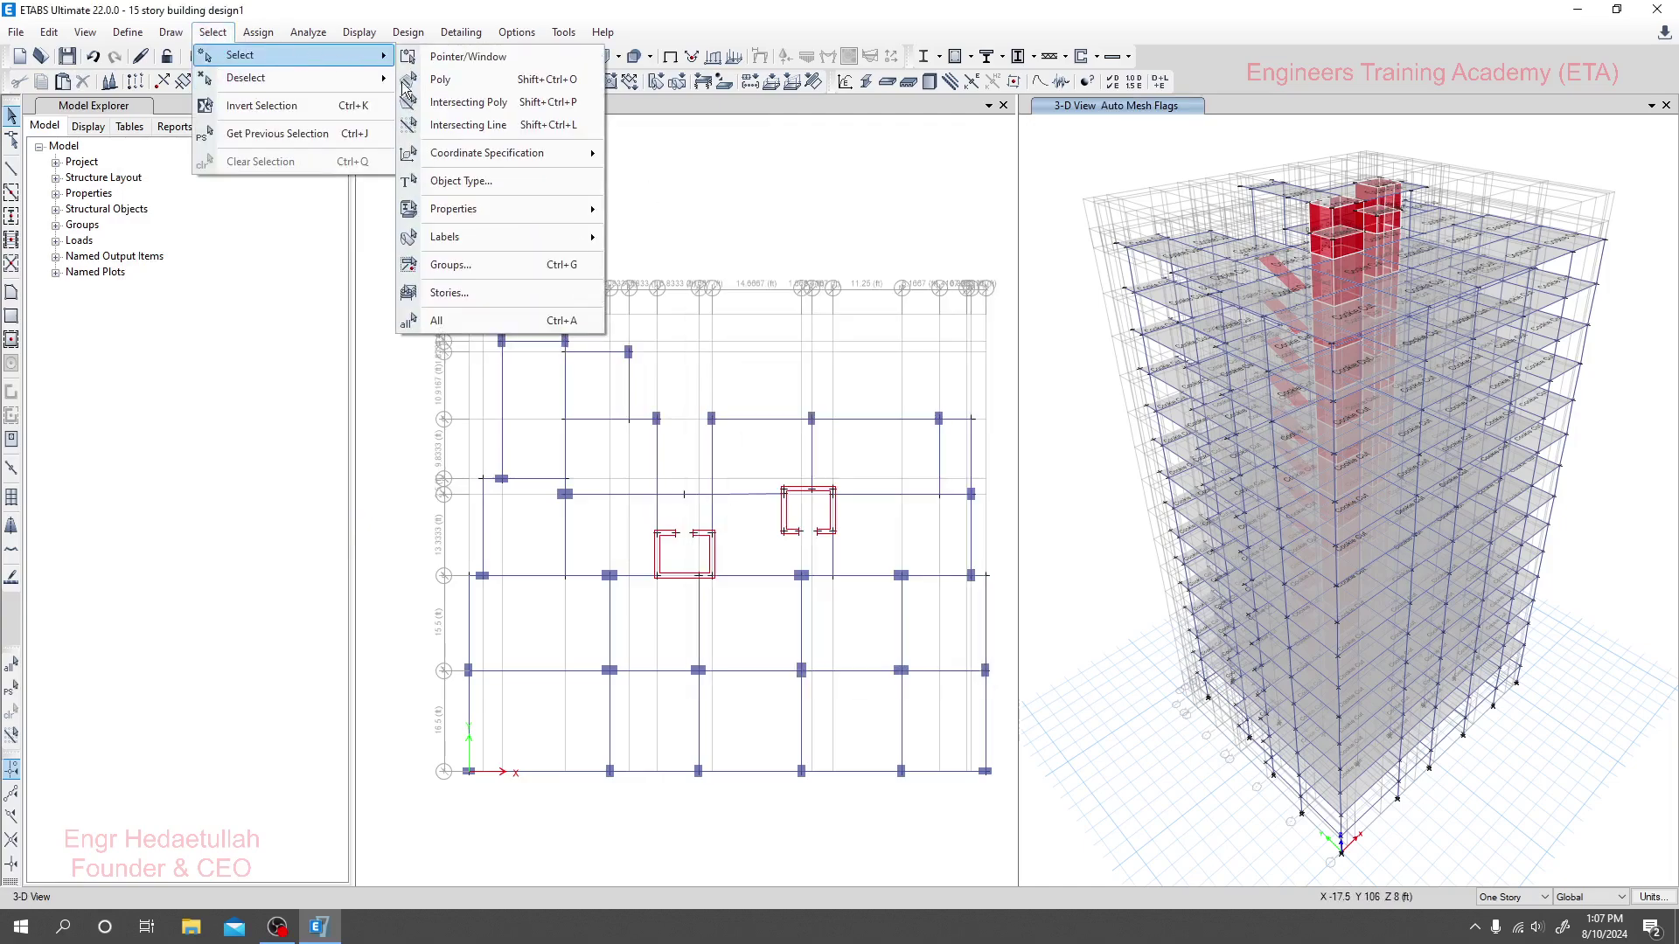
mouse_move(471, 212)
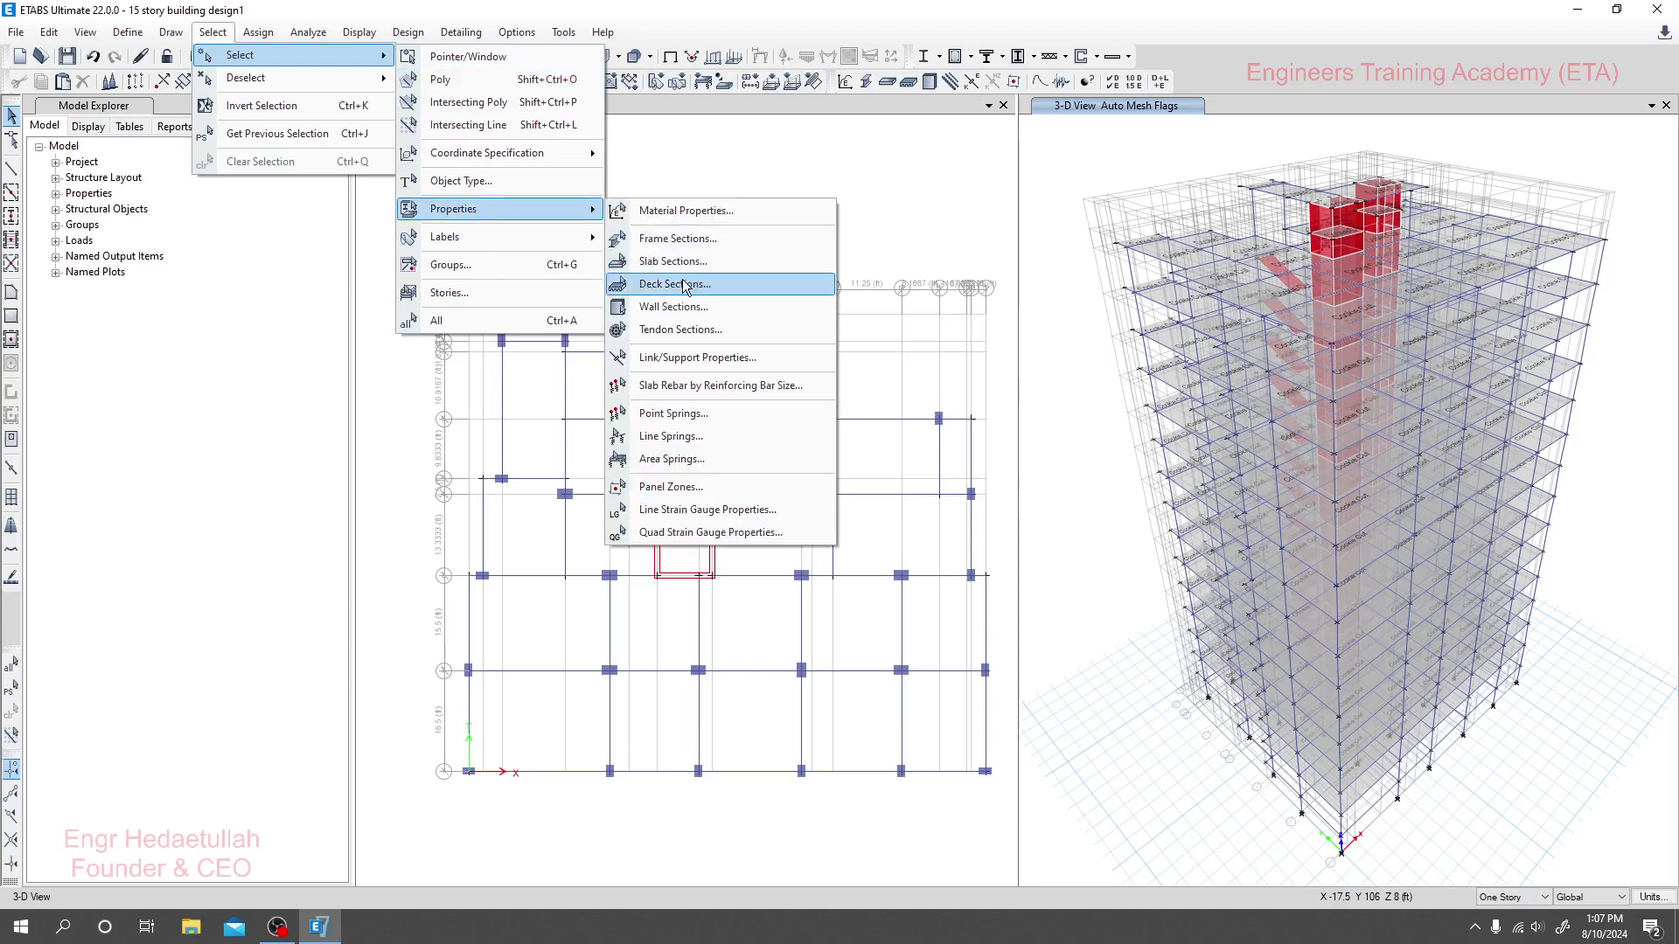
left_click(675, 306)
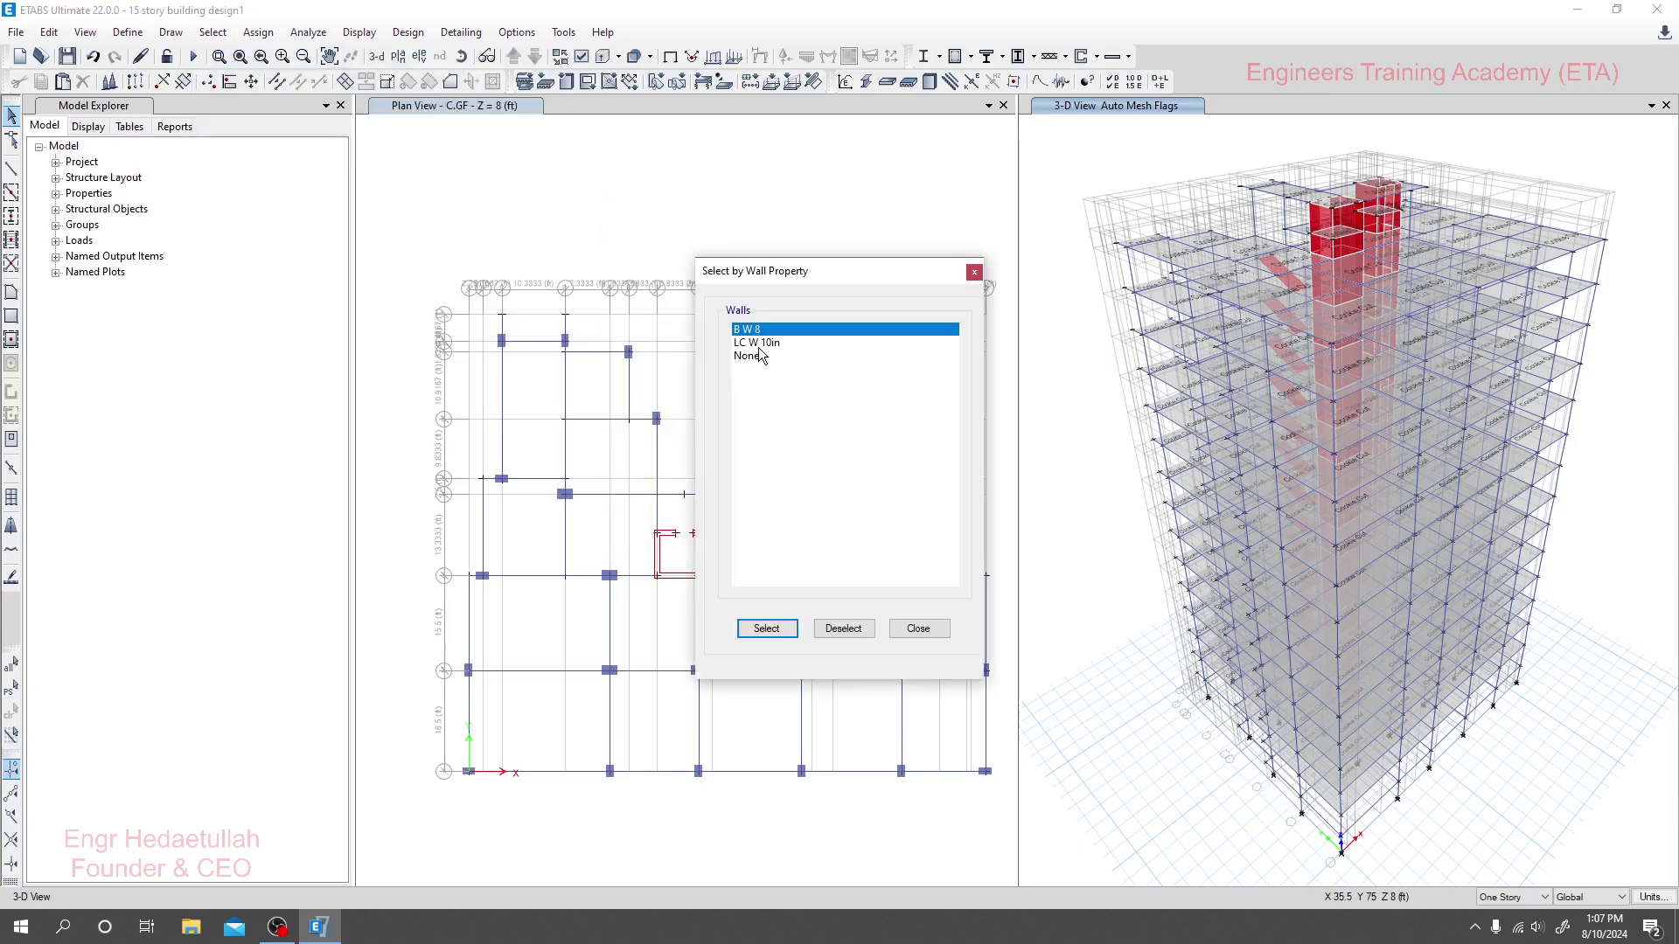
left_click(757, 342)
left_click(759, 328, "ctrl")
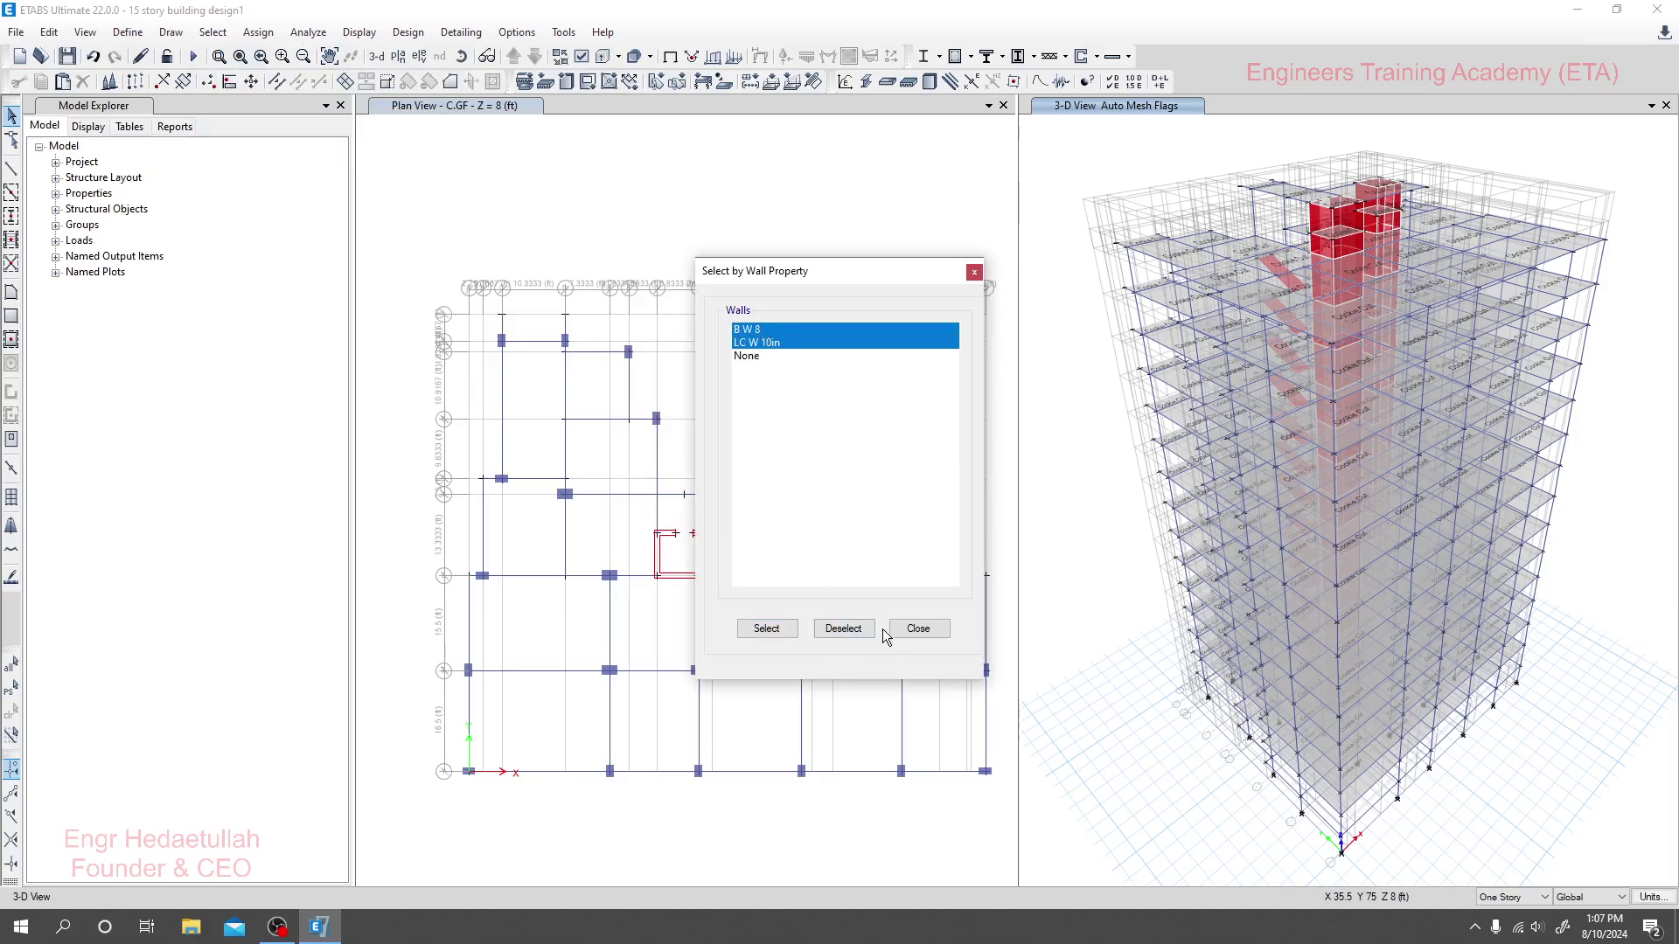
left_click(784, 628)
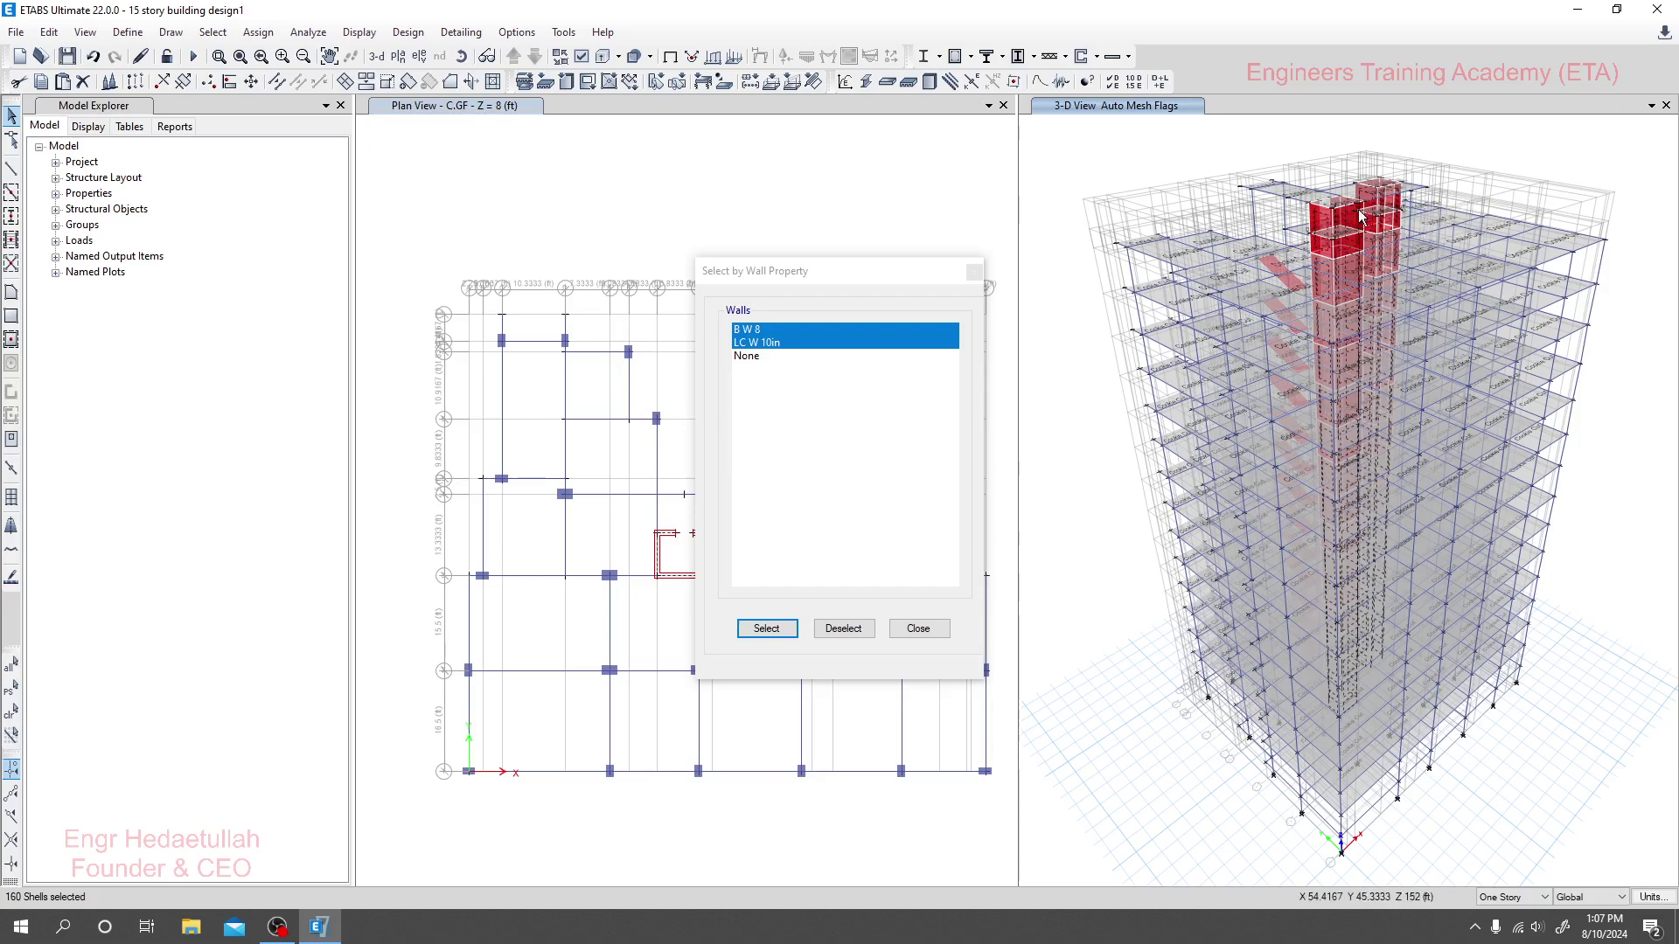
left_click(255, 34)
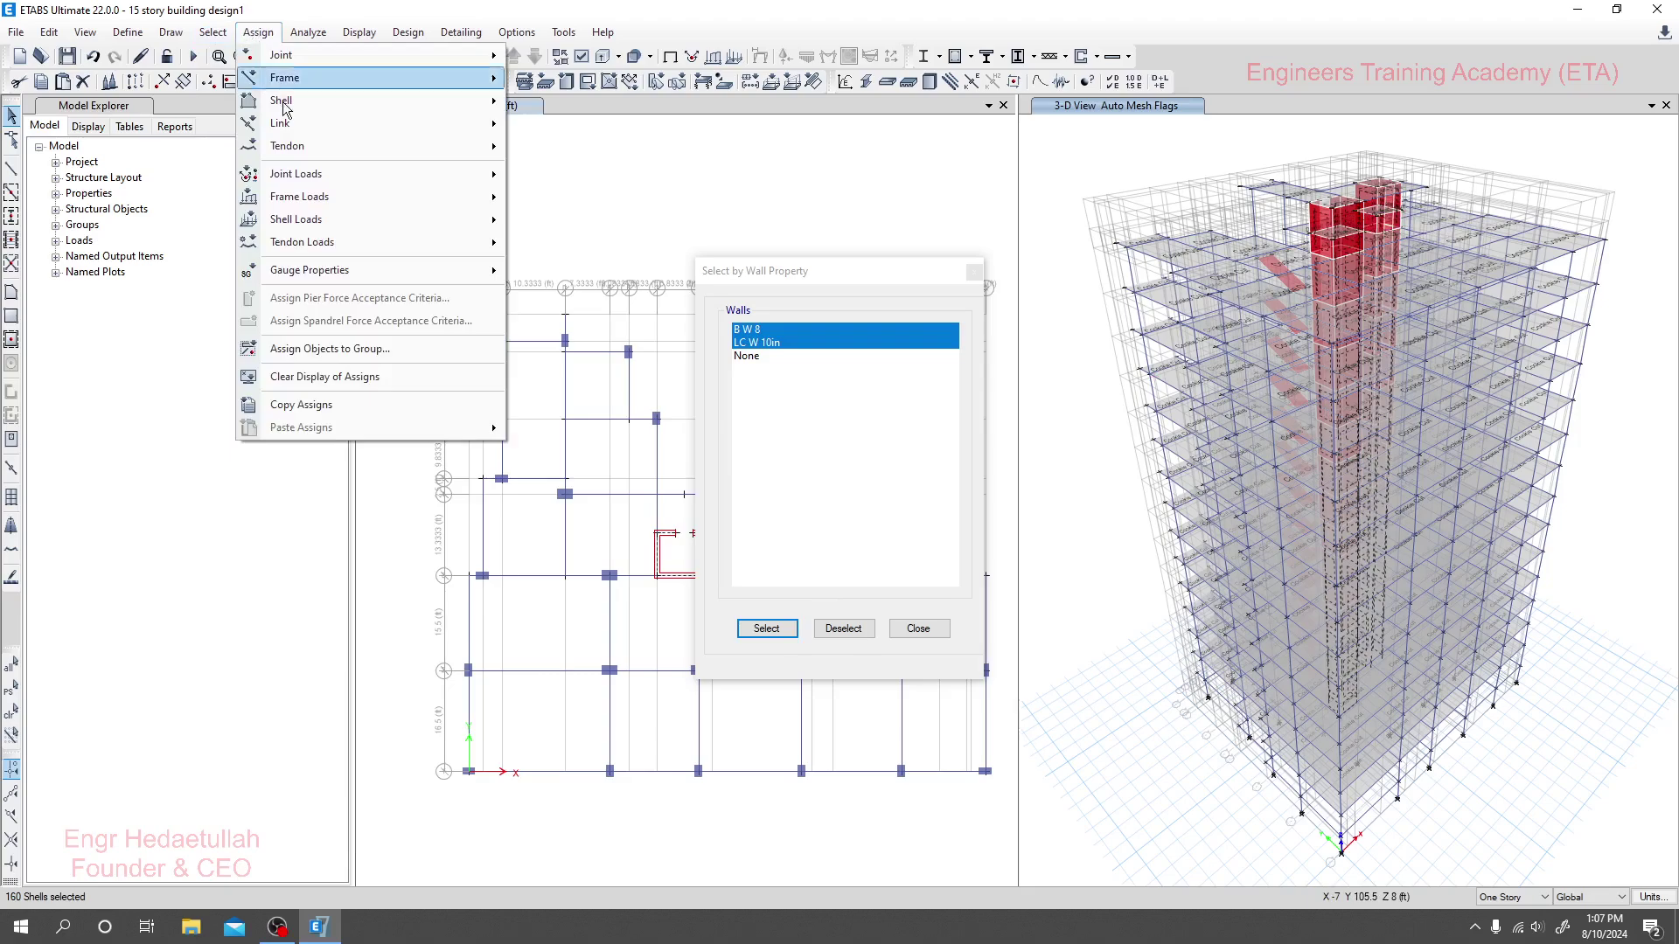
mouse_move(306, 84)
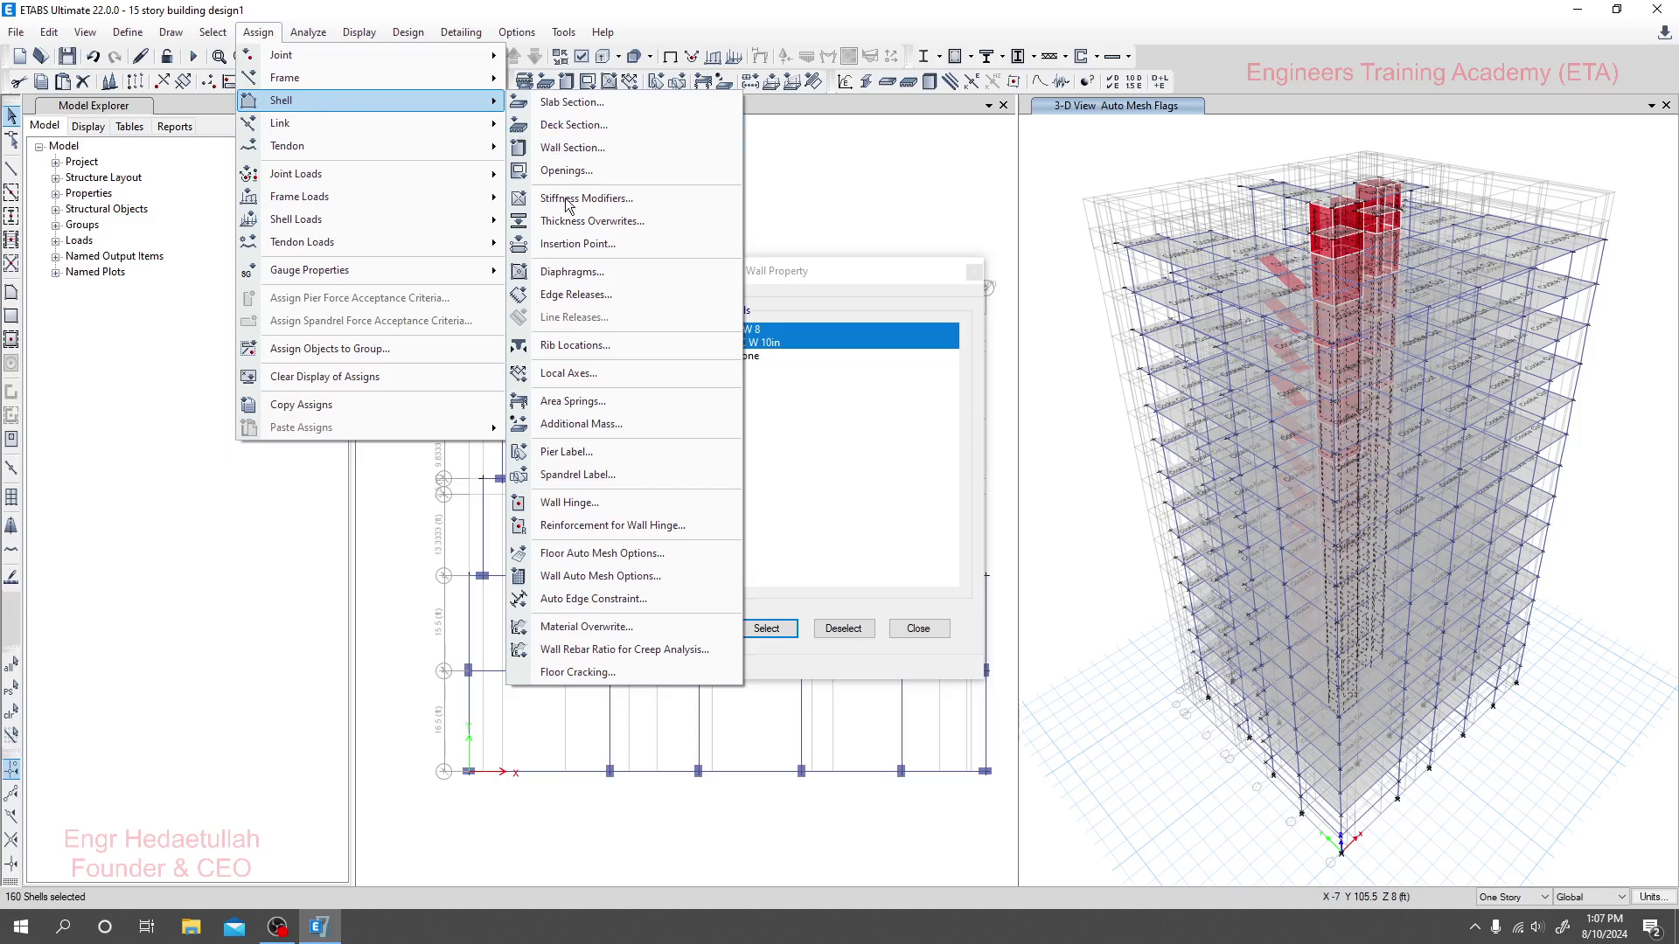
- Apply auto rectangular meshing with a 2 ft approximate maximum mesh size to the selected walls
left_click(589, 576)
left_click_drag(685, 351, 316, 247)
left_click(151, 360)
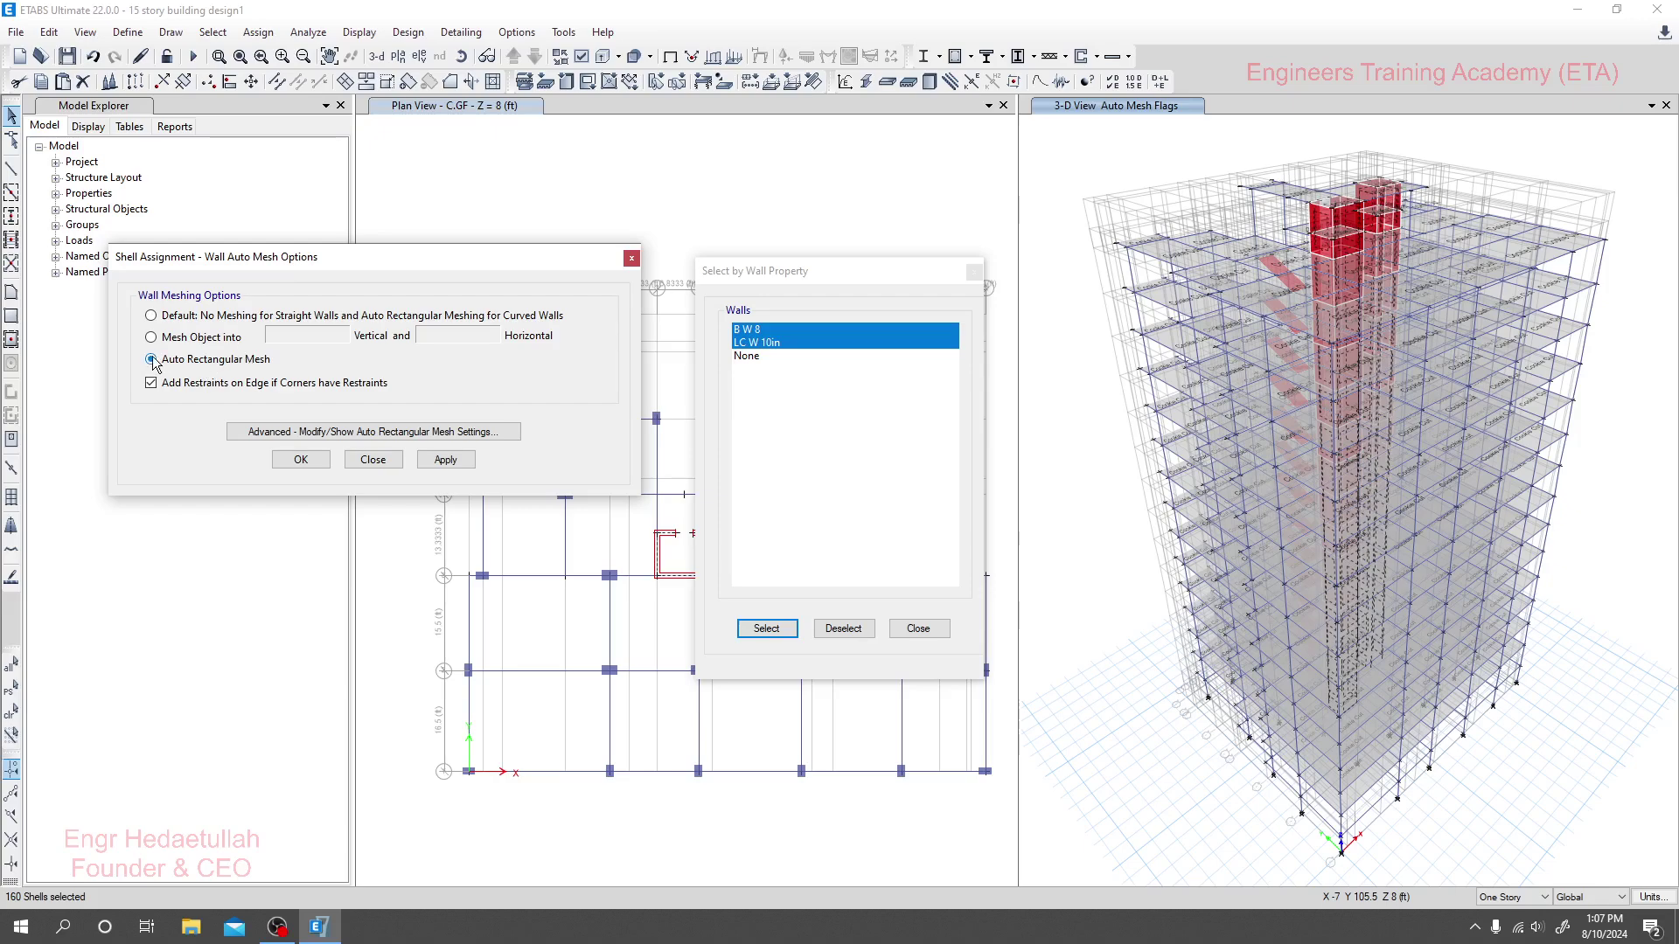
left_click(340, 433)
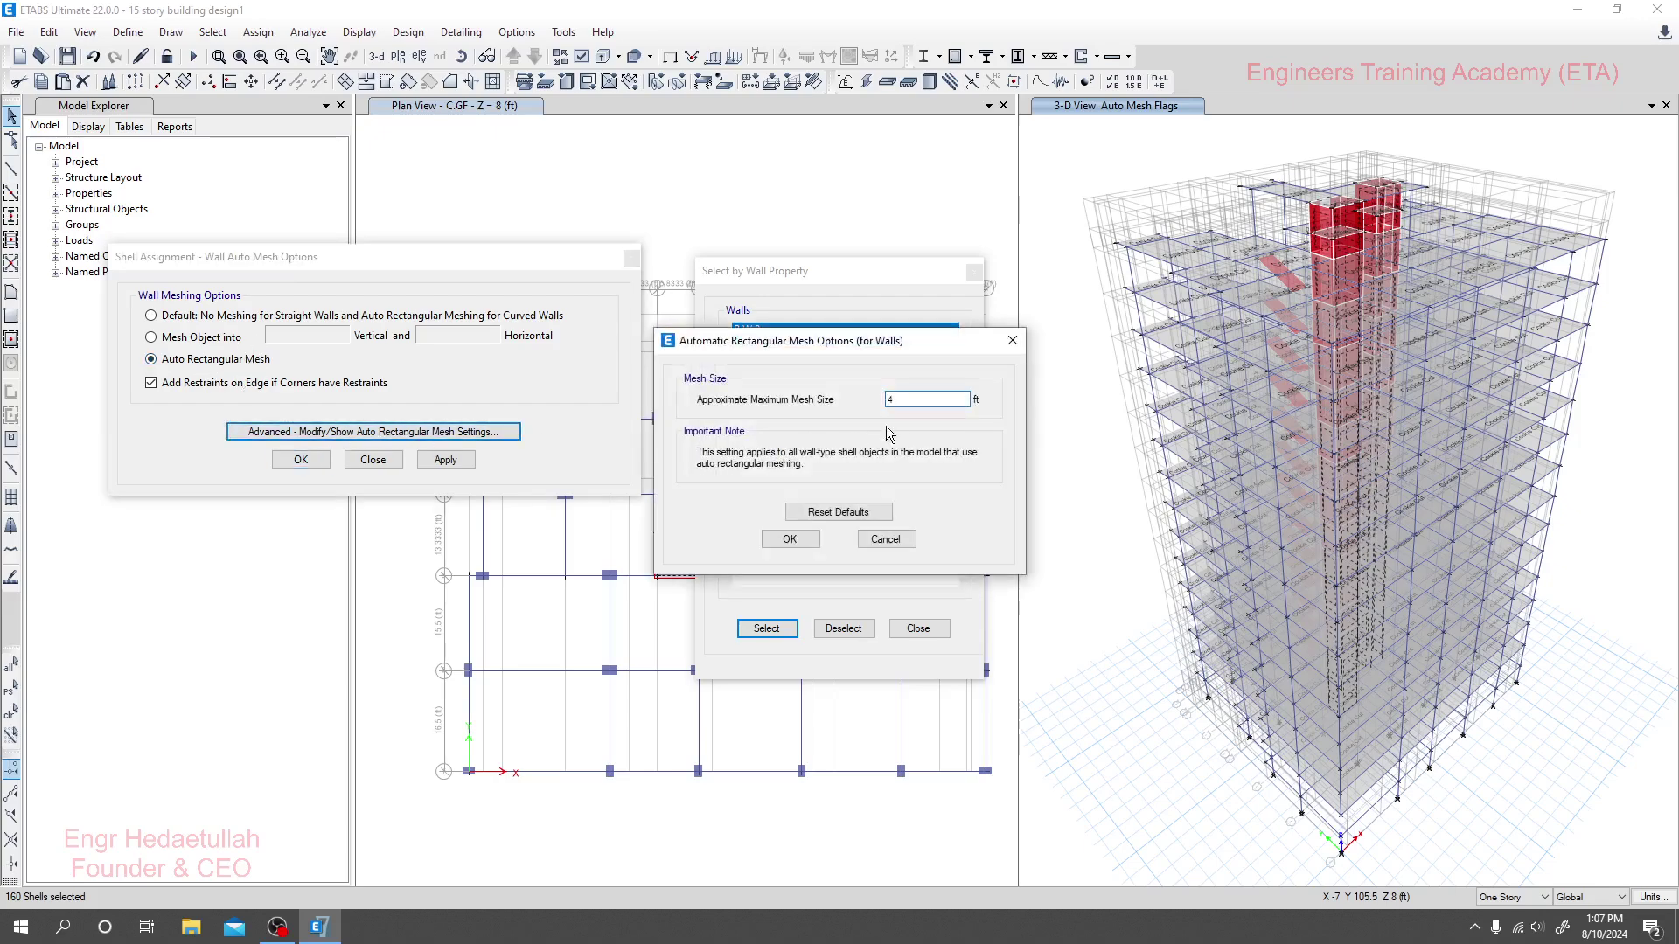
type("2")
left_click(796, 538)
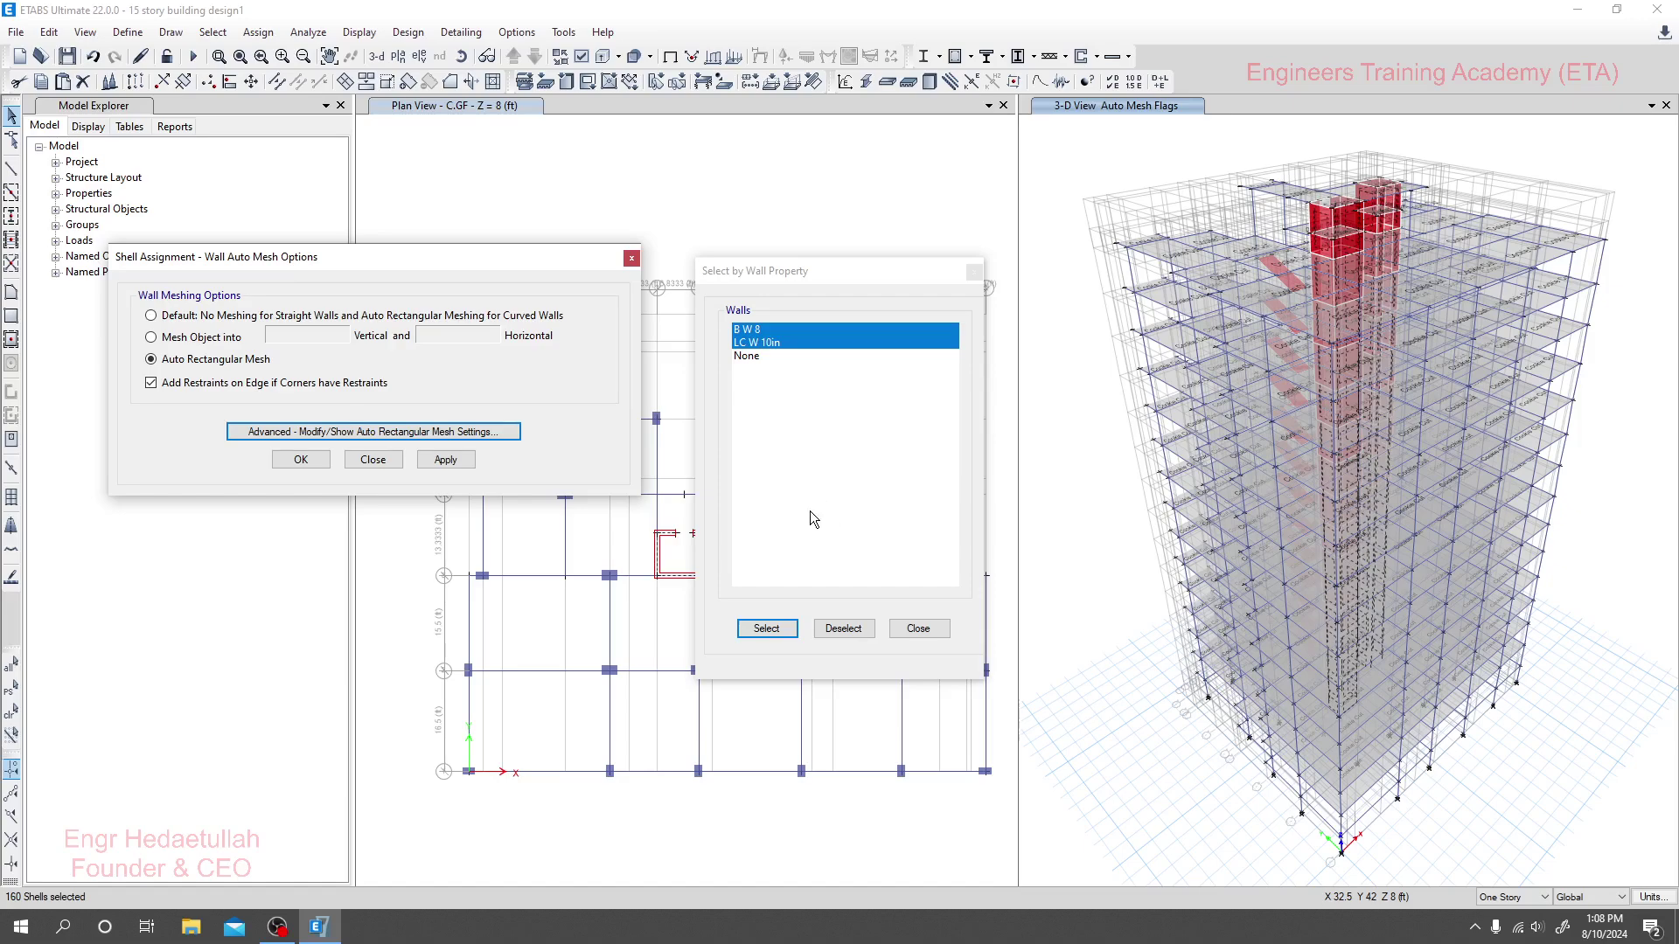
left_click(435, 468)
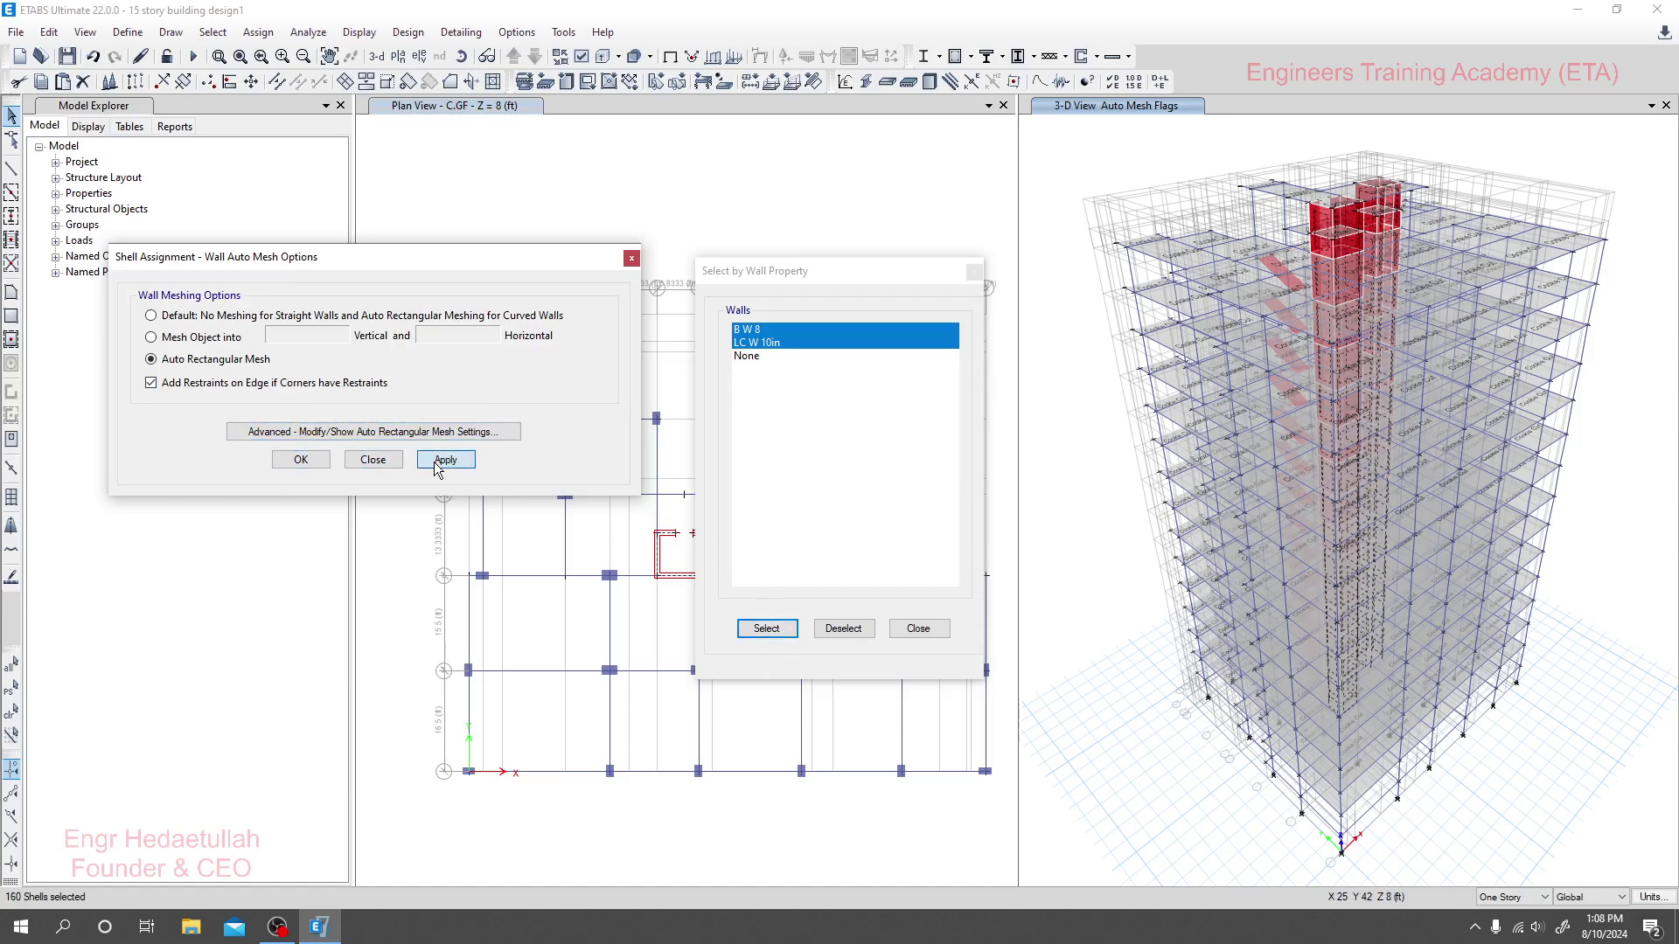
- Close the wall mesh options, then orbit and zoom the 3-D view to inspect the meshed core walls
left_click(300, 460)
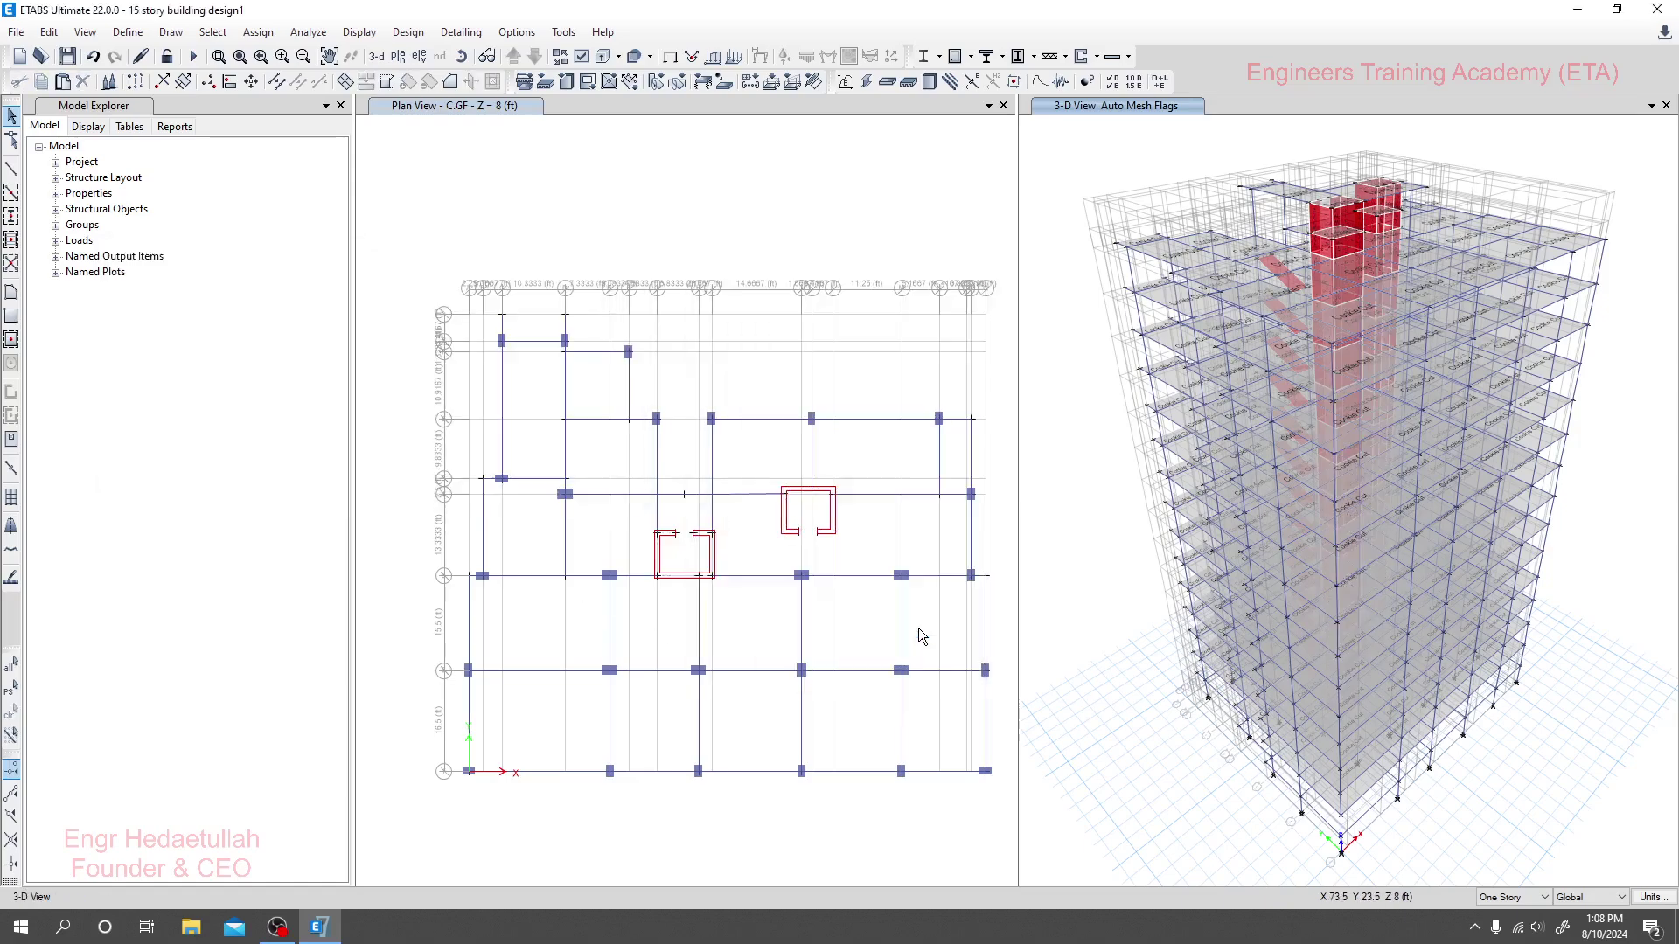
middle_click_drag(1105, 616, 1398, 682, "shift")
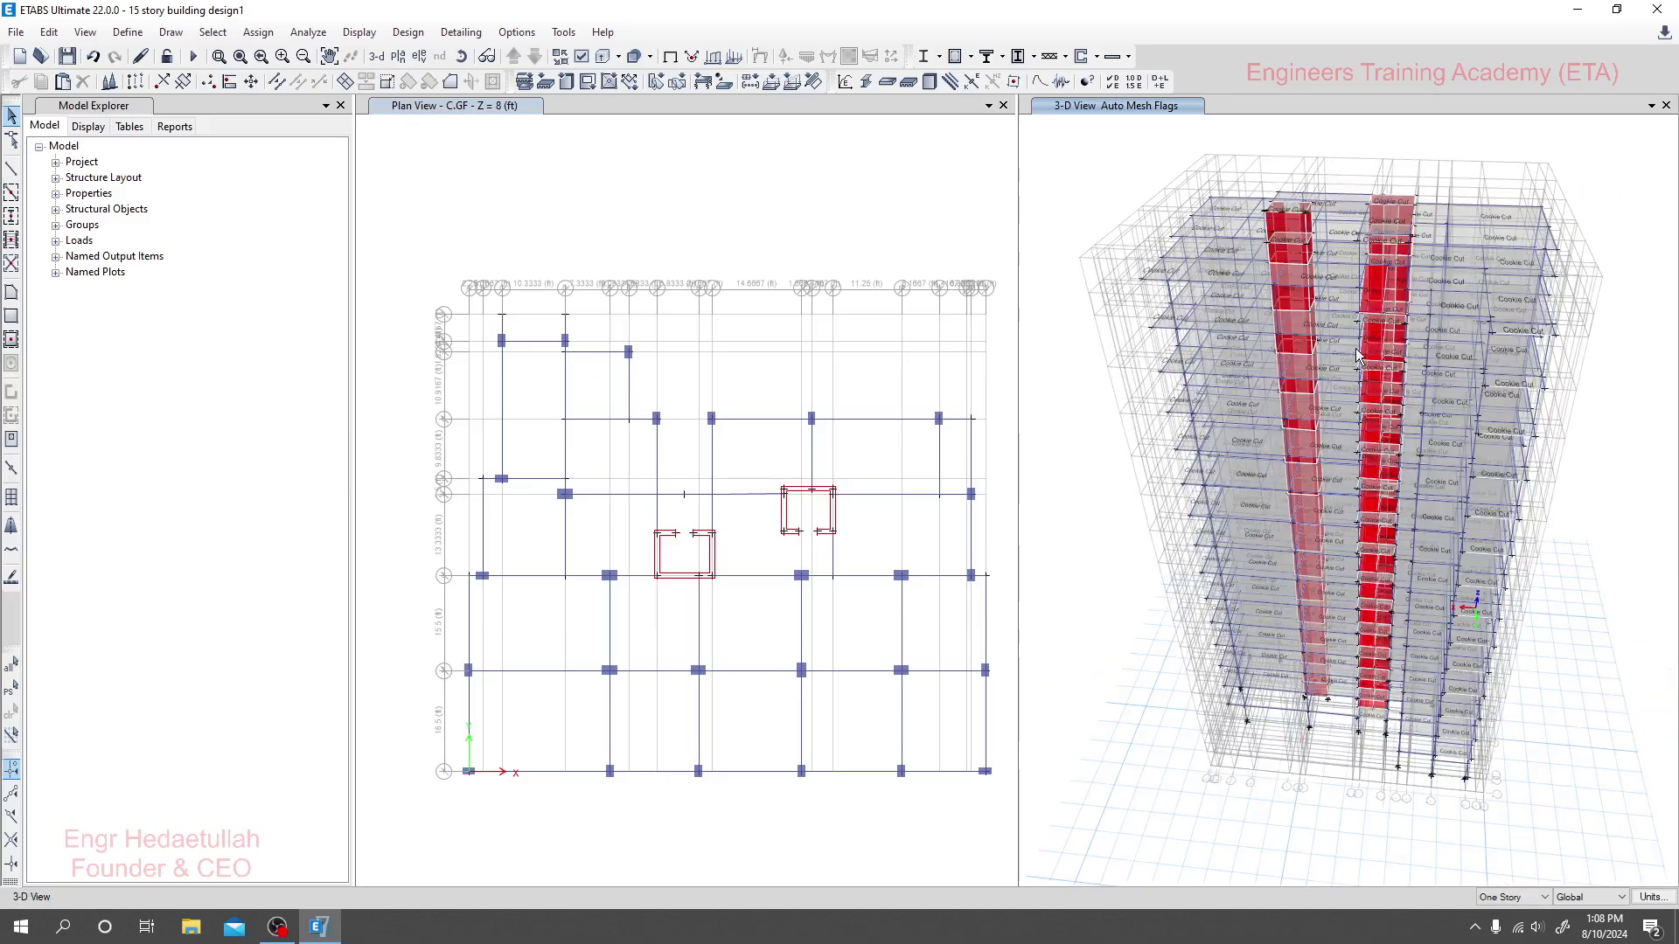
middle_click_drag(1358, 353, 1100, 579, "shift")
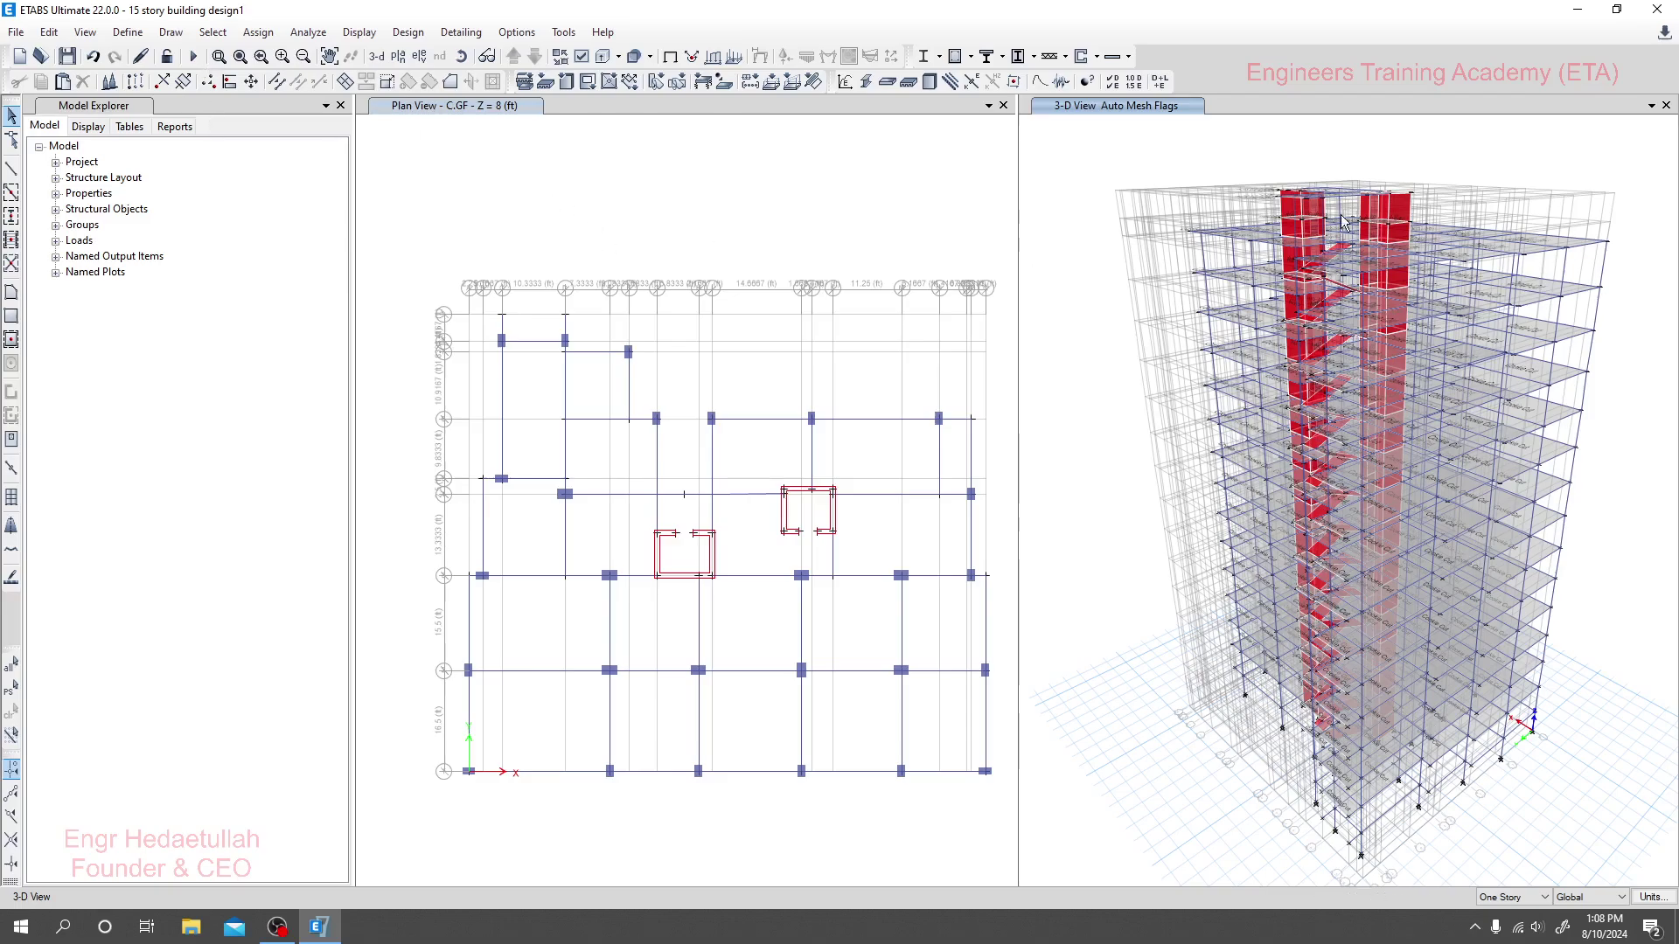
scroll(1319, 245, "up", 6)
scroll(1344, 396, "down", 2)
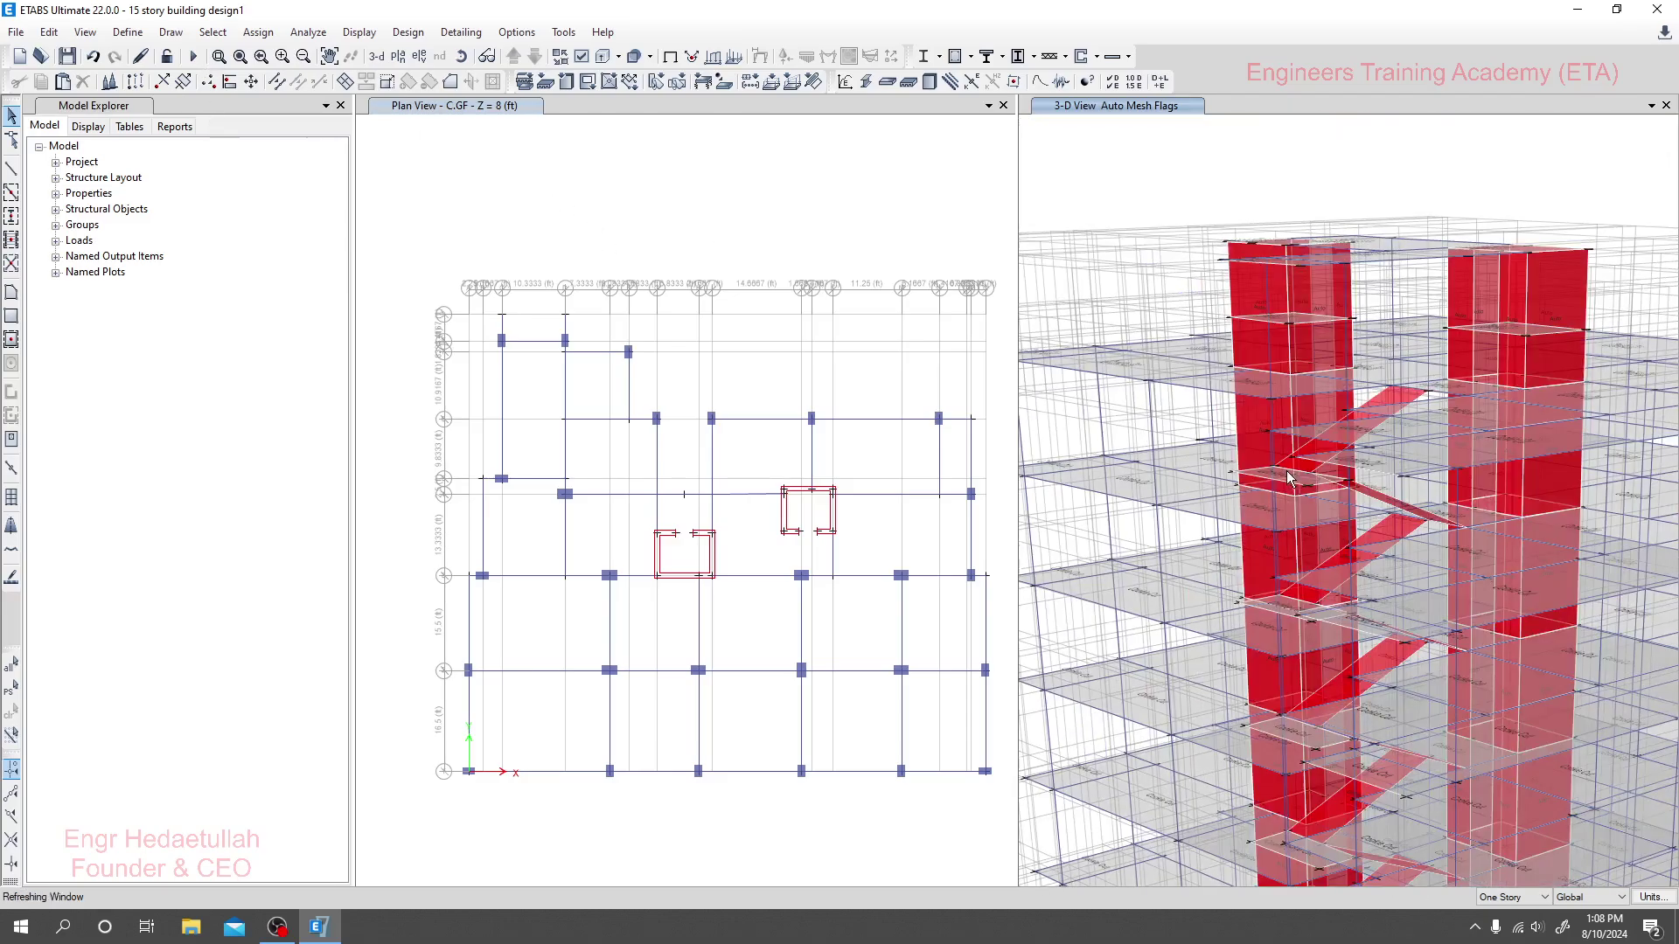
scroll(1324, 525, "down", 2)
scroll(1163, 523, "up", 3)
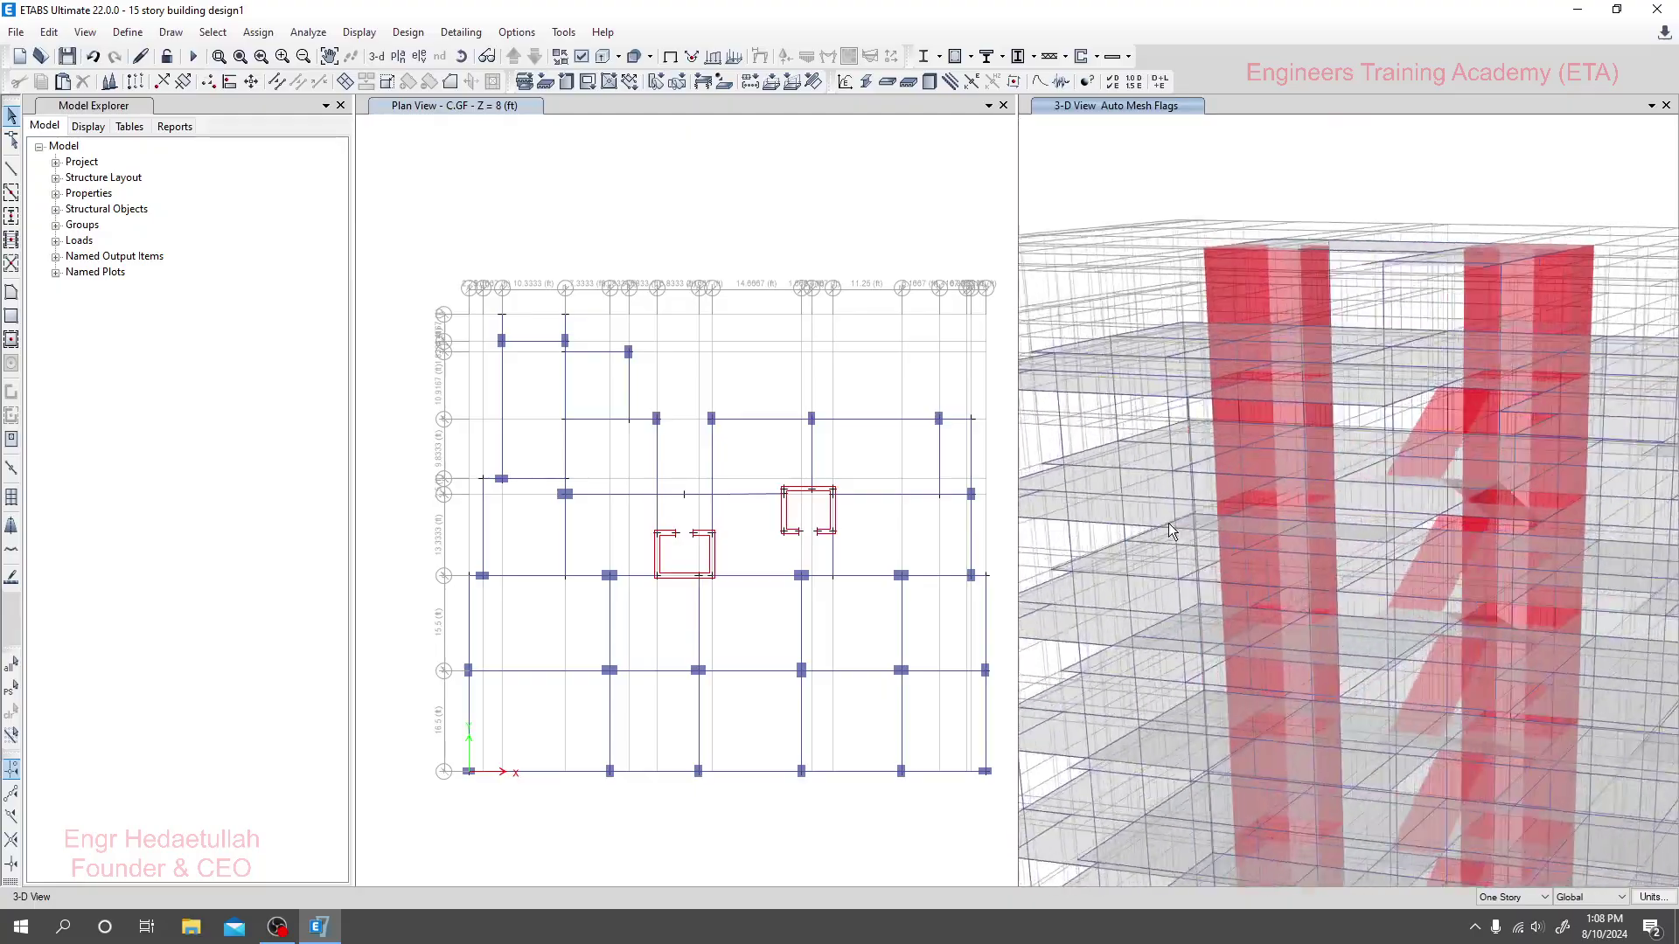
scroll(1130, 526, "down", 3)
scroll(1358, 463, "up", 3)
scroll(1359, 464, "down", 3)
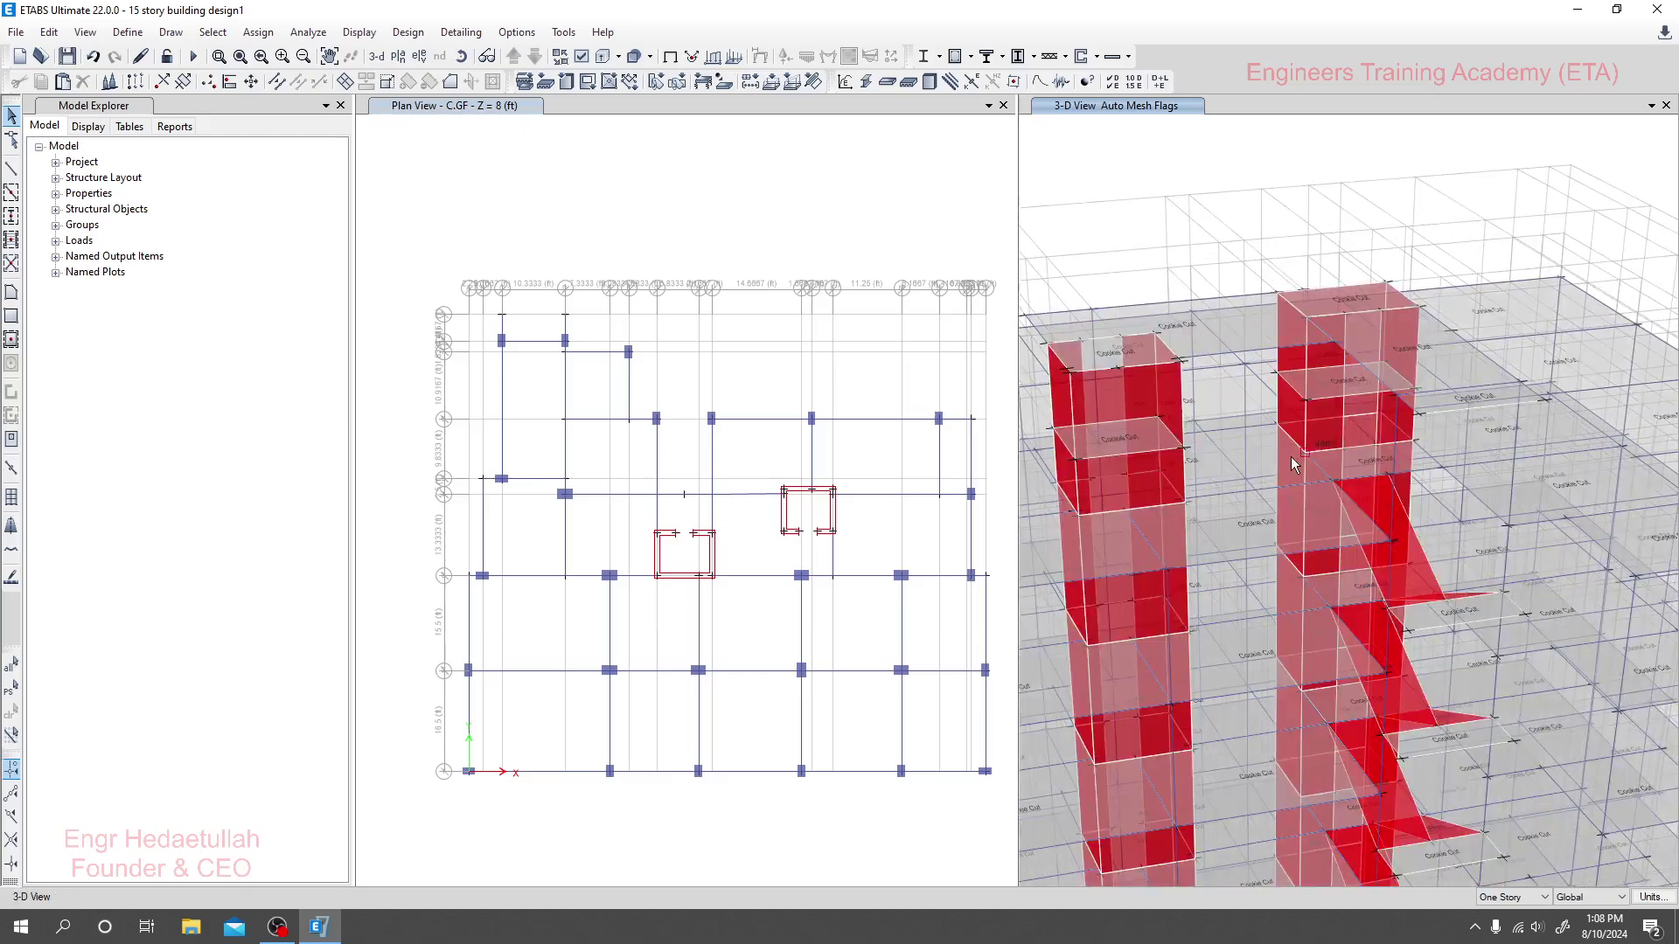
scroll(1319, 387, "up", 3)
scroll(1319, 387, "down", 2)
scroll(1331, 365, "up", 3)
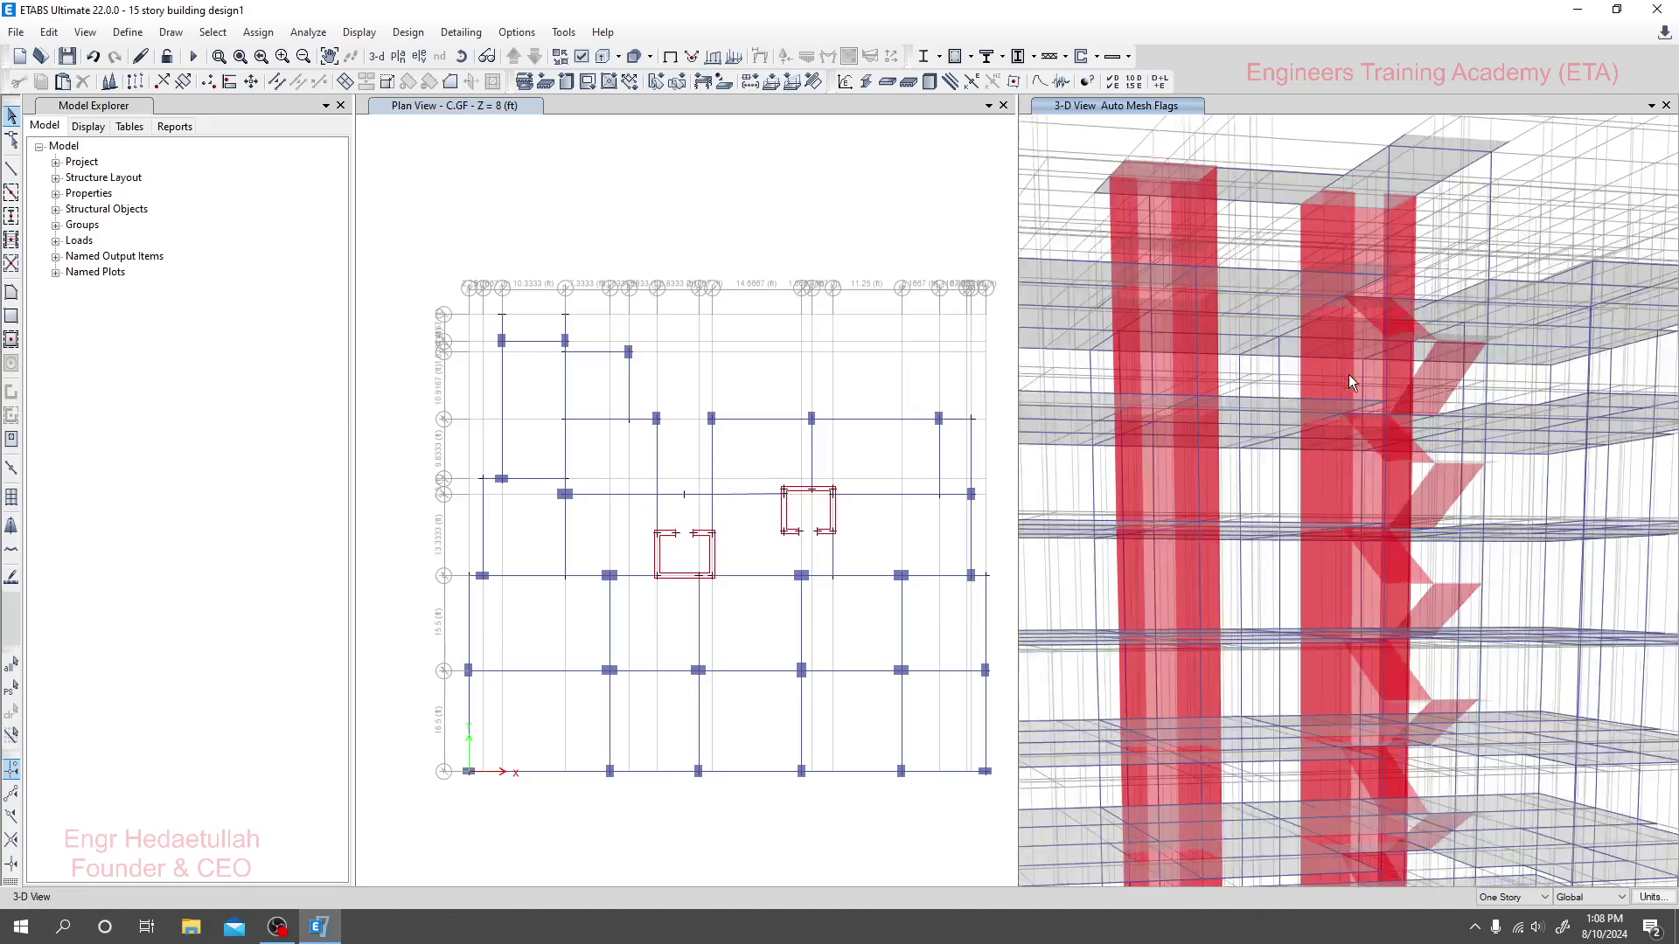
scroll(1311, 415, "down", 3)
scroll(1224, 678, "up", 1)
scroll(1207, 660, "down", 1)
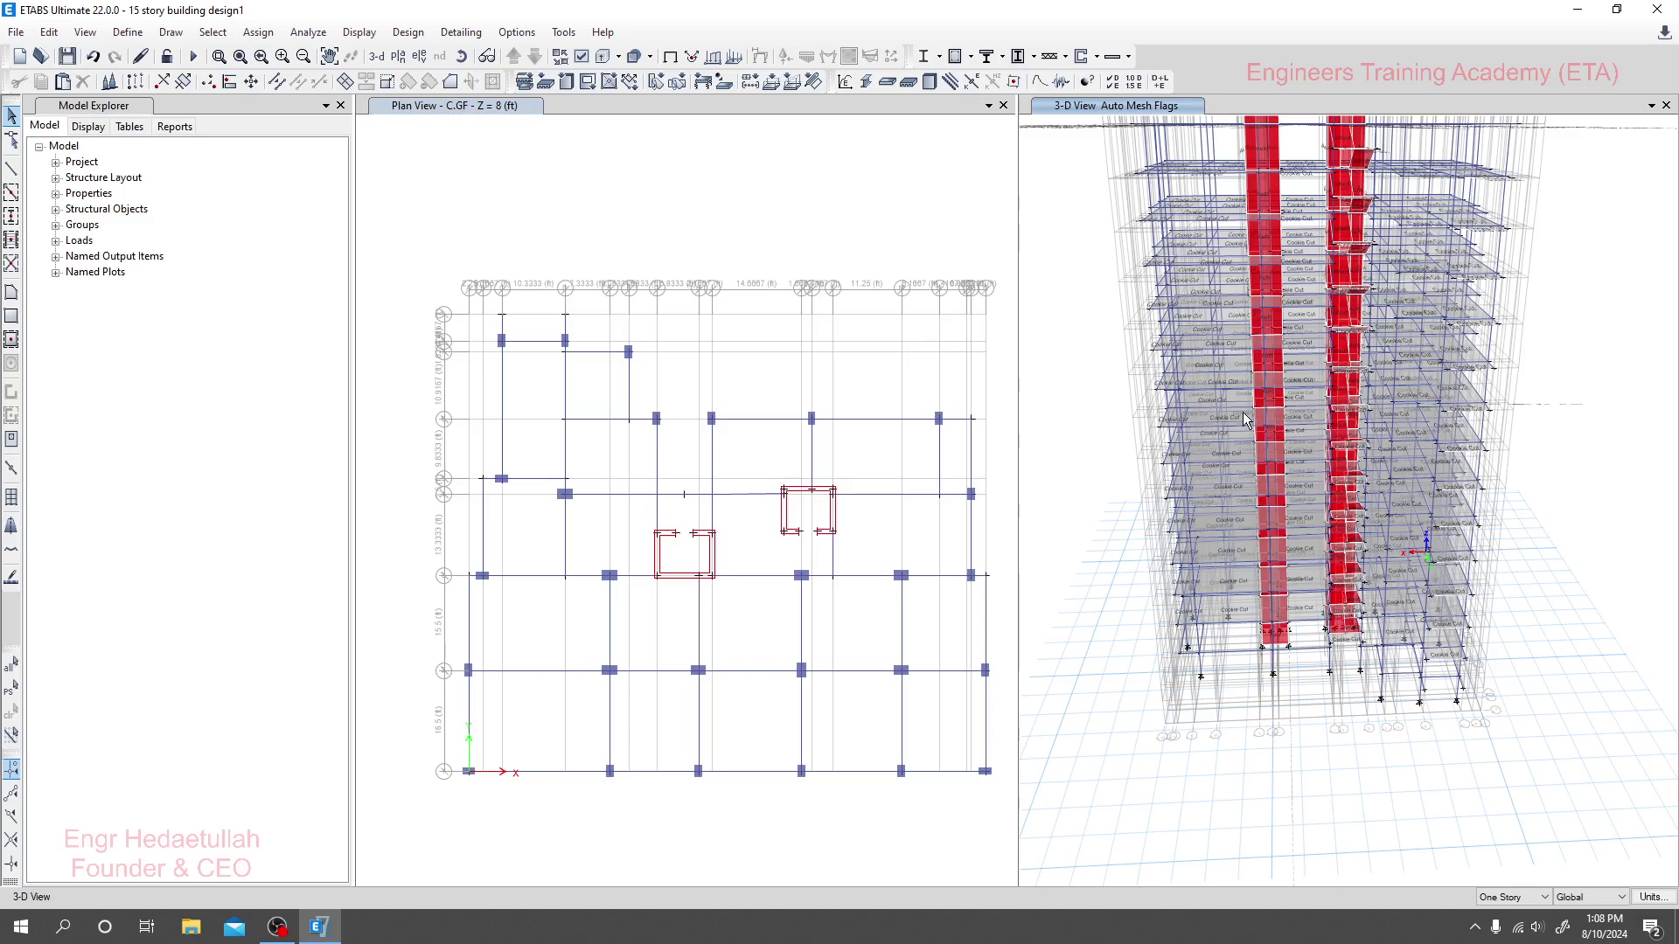
scroll(1294, 439, "up", 3)
scroll(1320, 442, "down", 3)
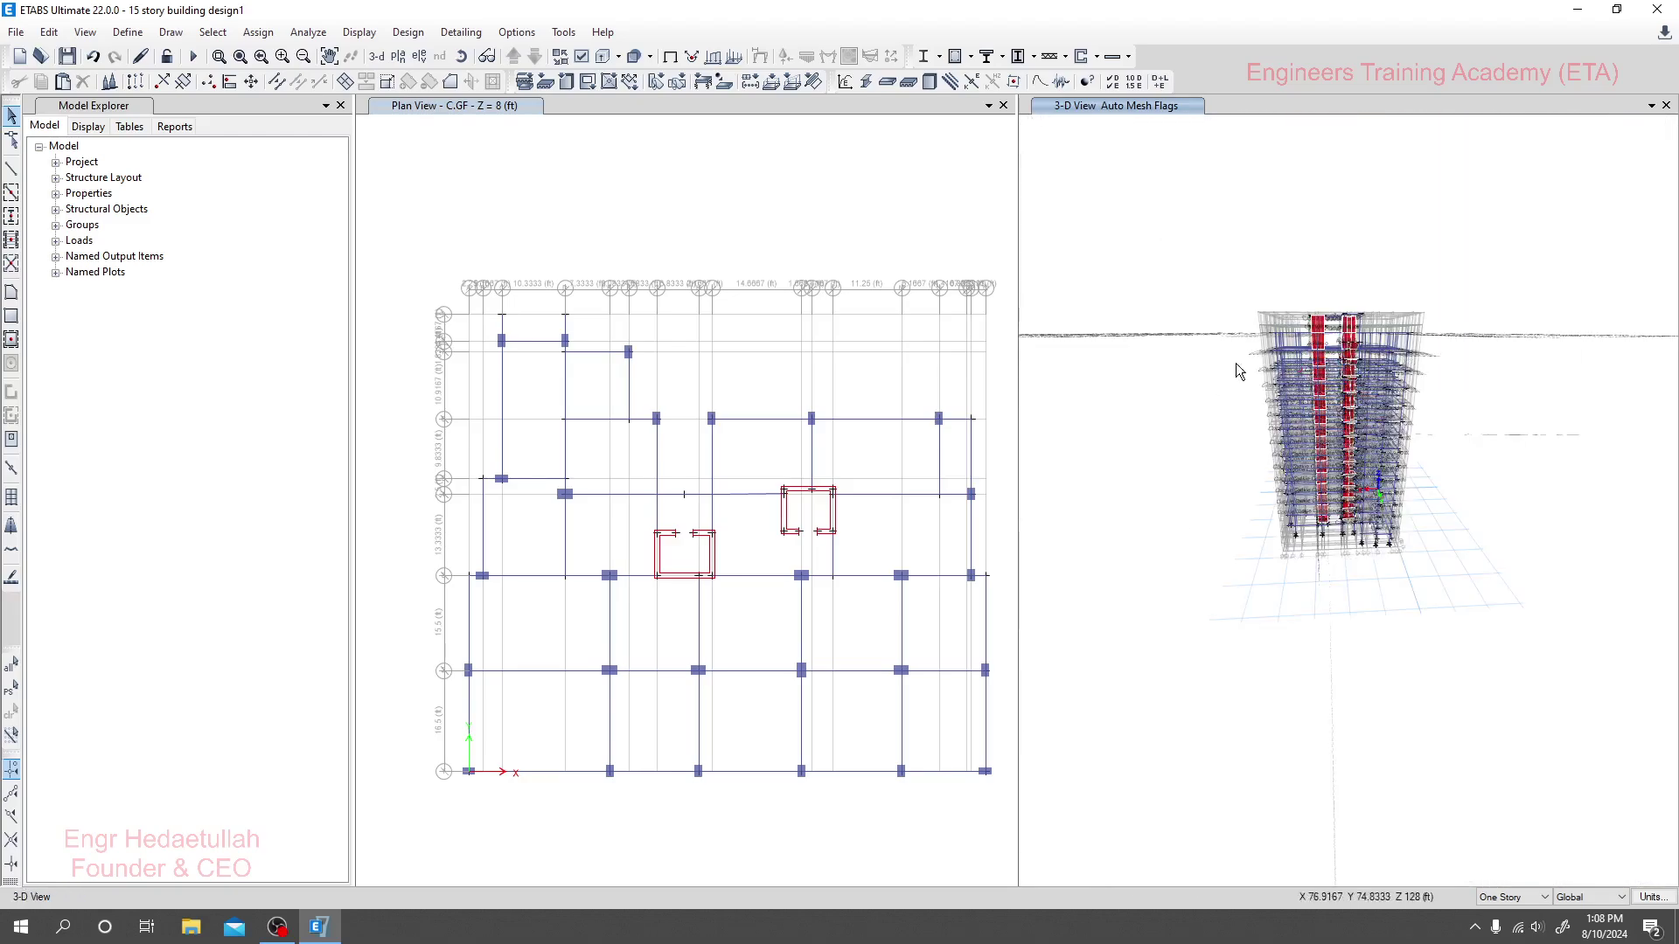
- Select all walls of the B W 8 and LC W 10in sections by wall property
left_click(214, 32)
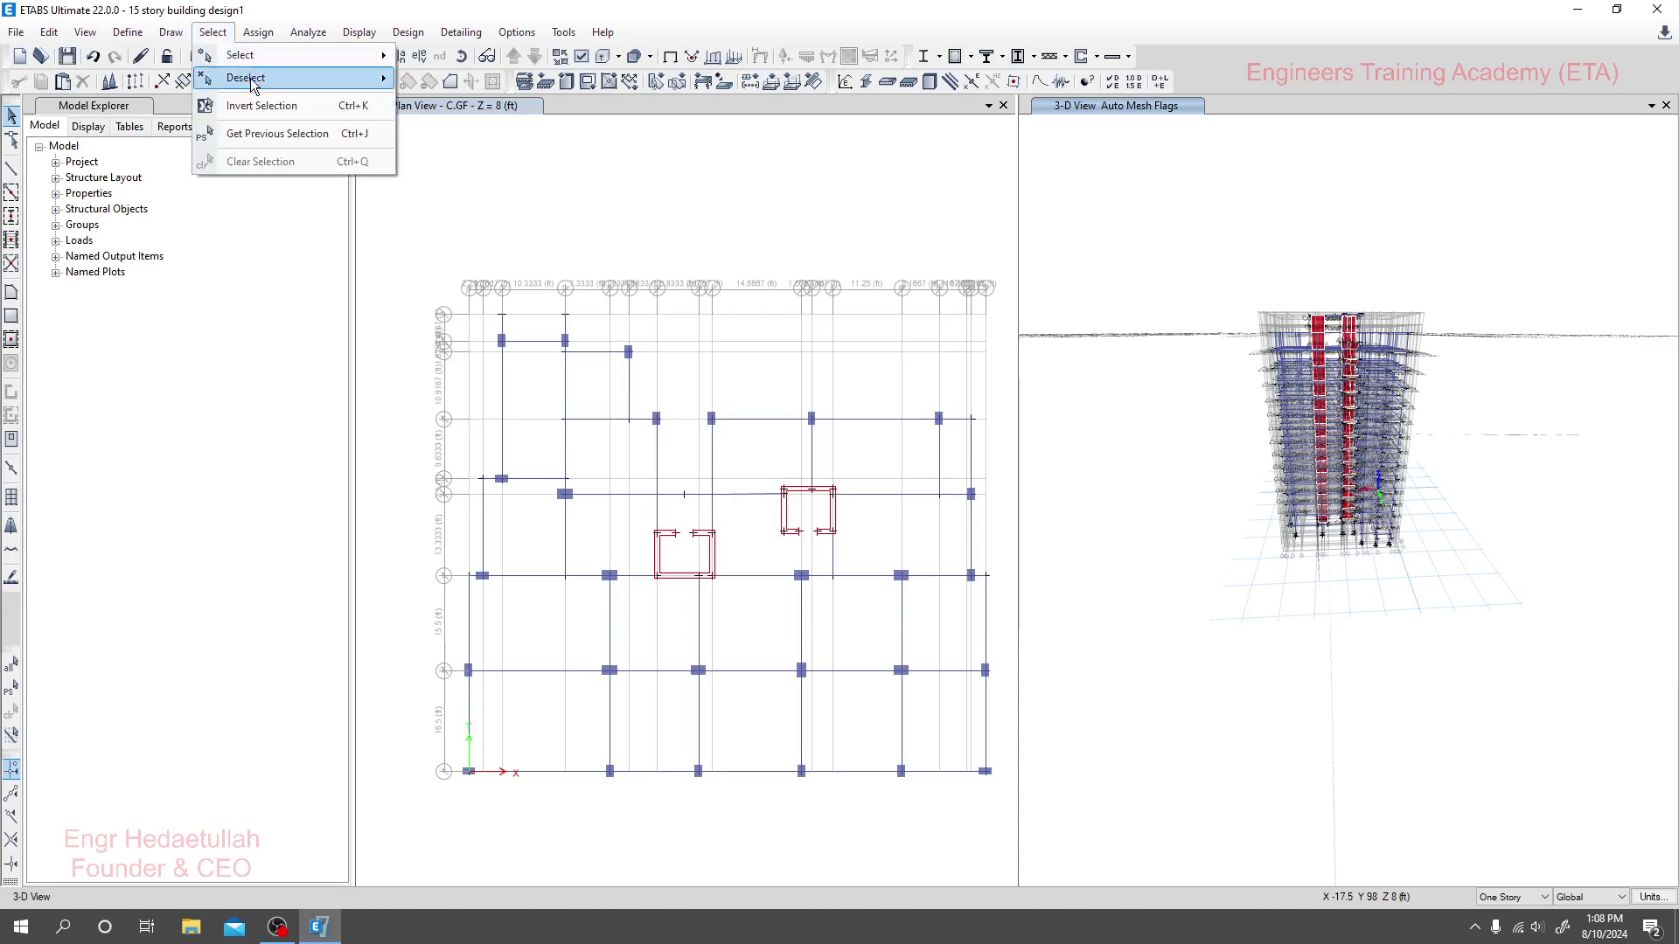
mouse_move(258, 56)
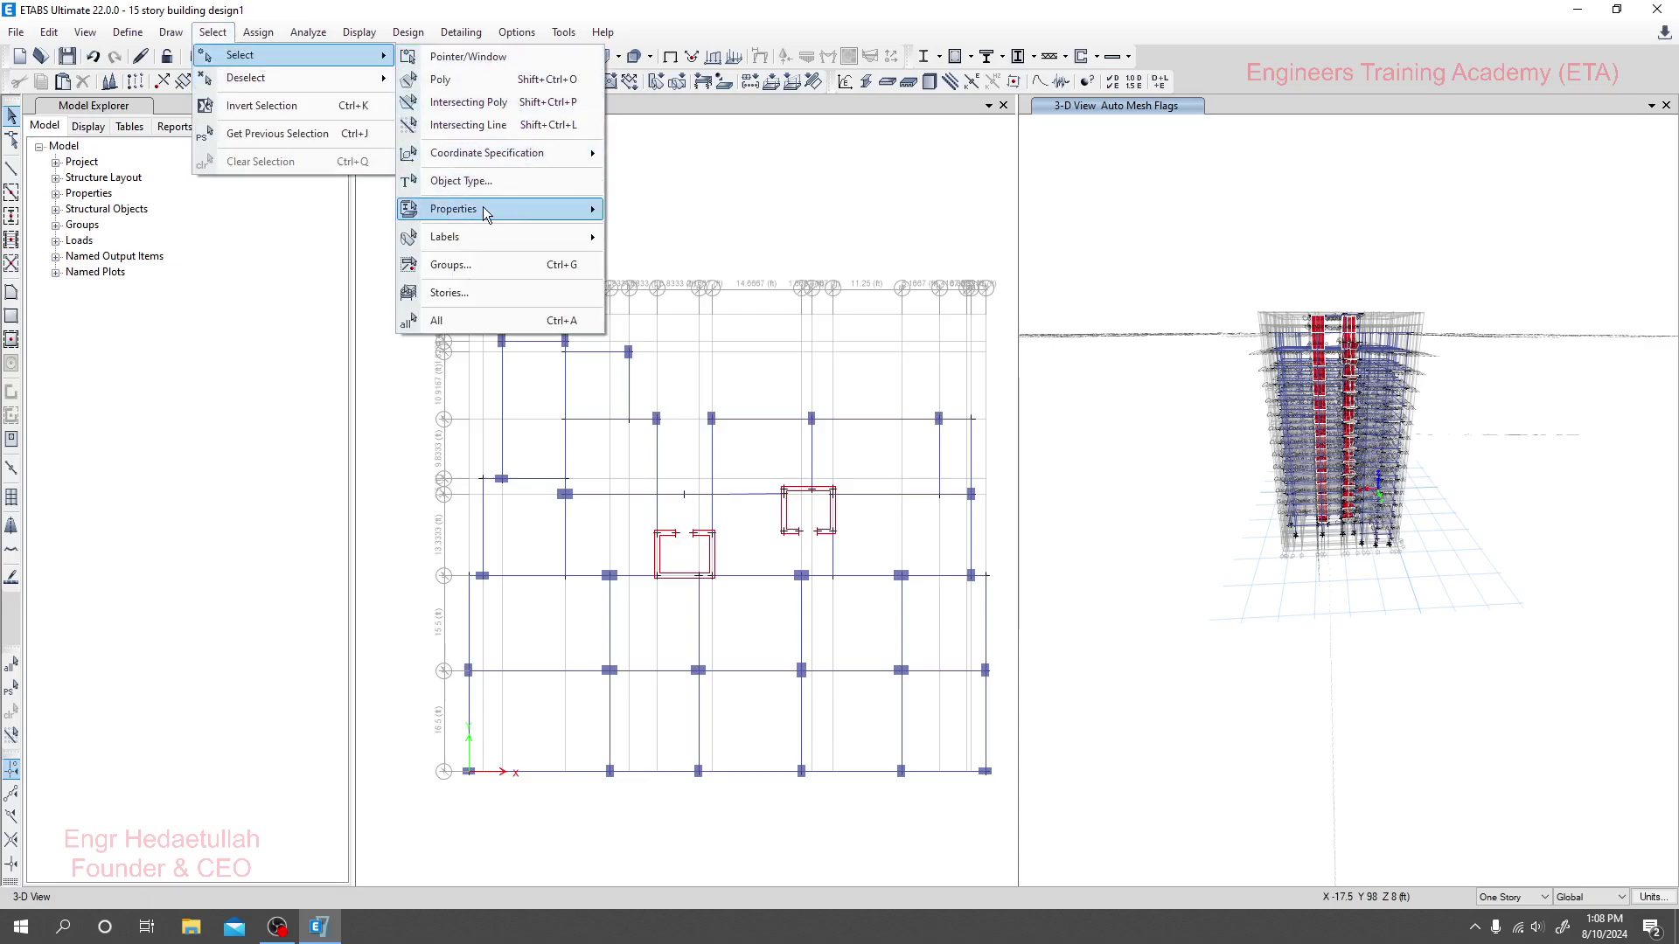
mouse_move(482, 206)
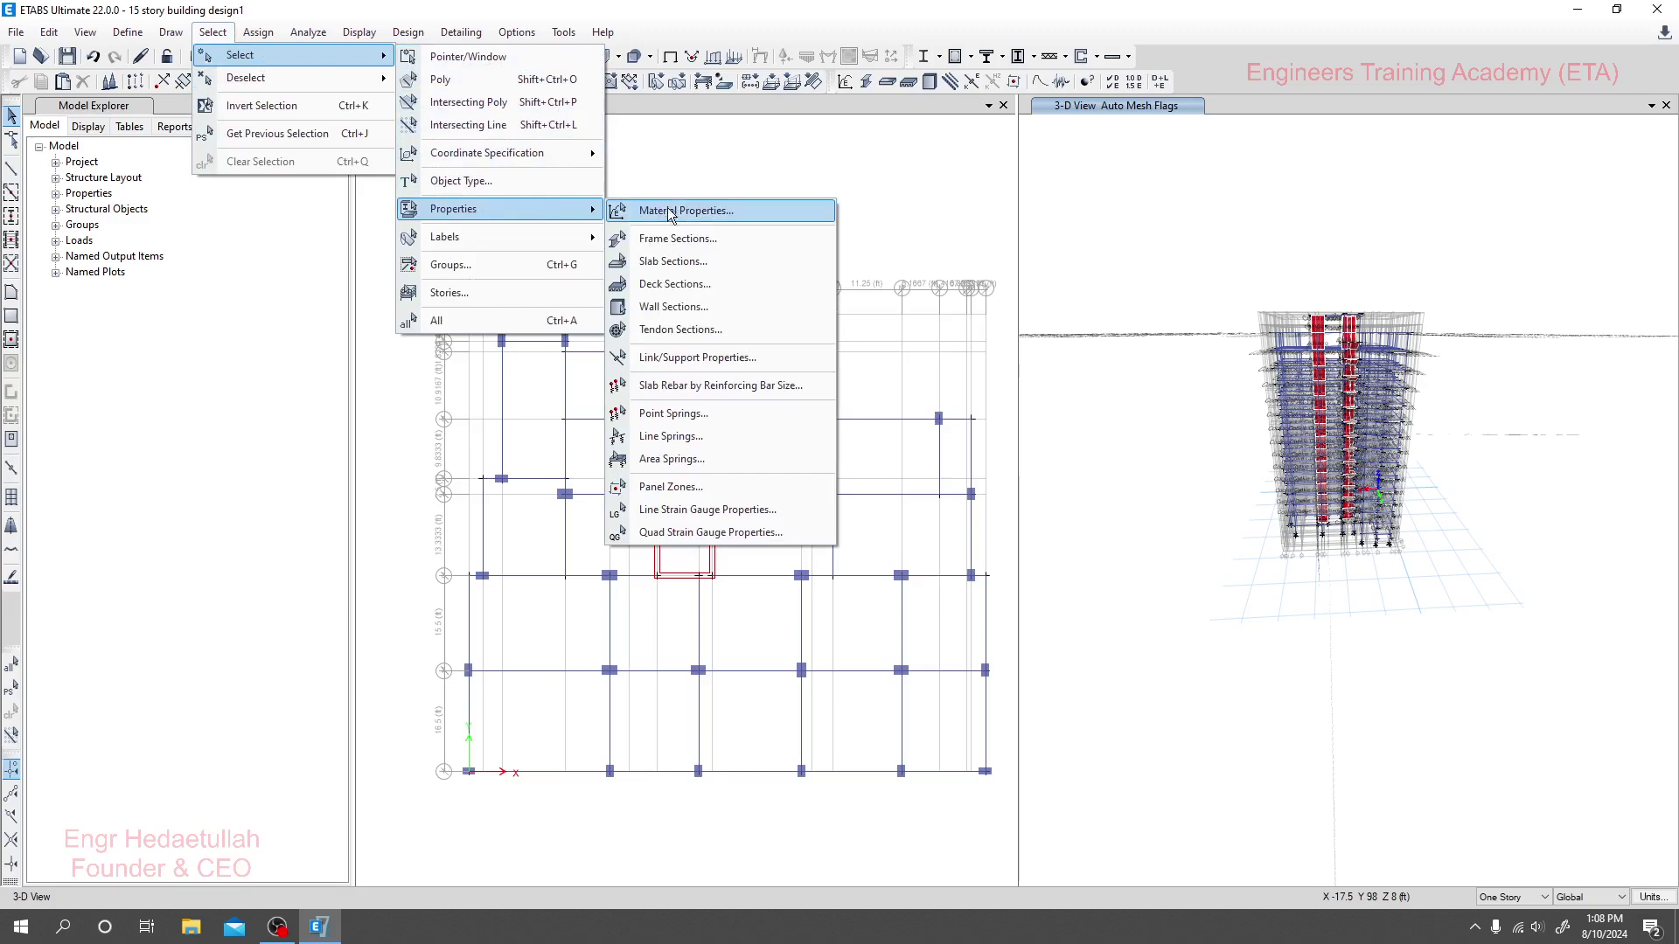
left_click(674, 307)
left_click(774, 344, "ctrl")
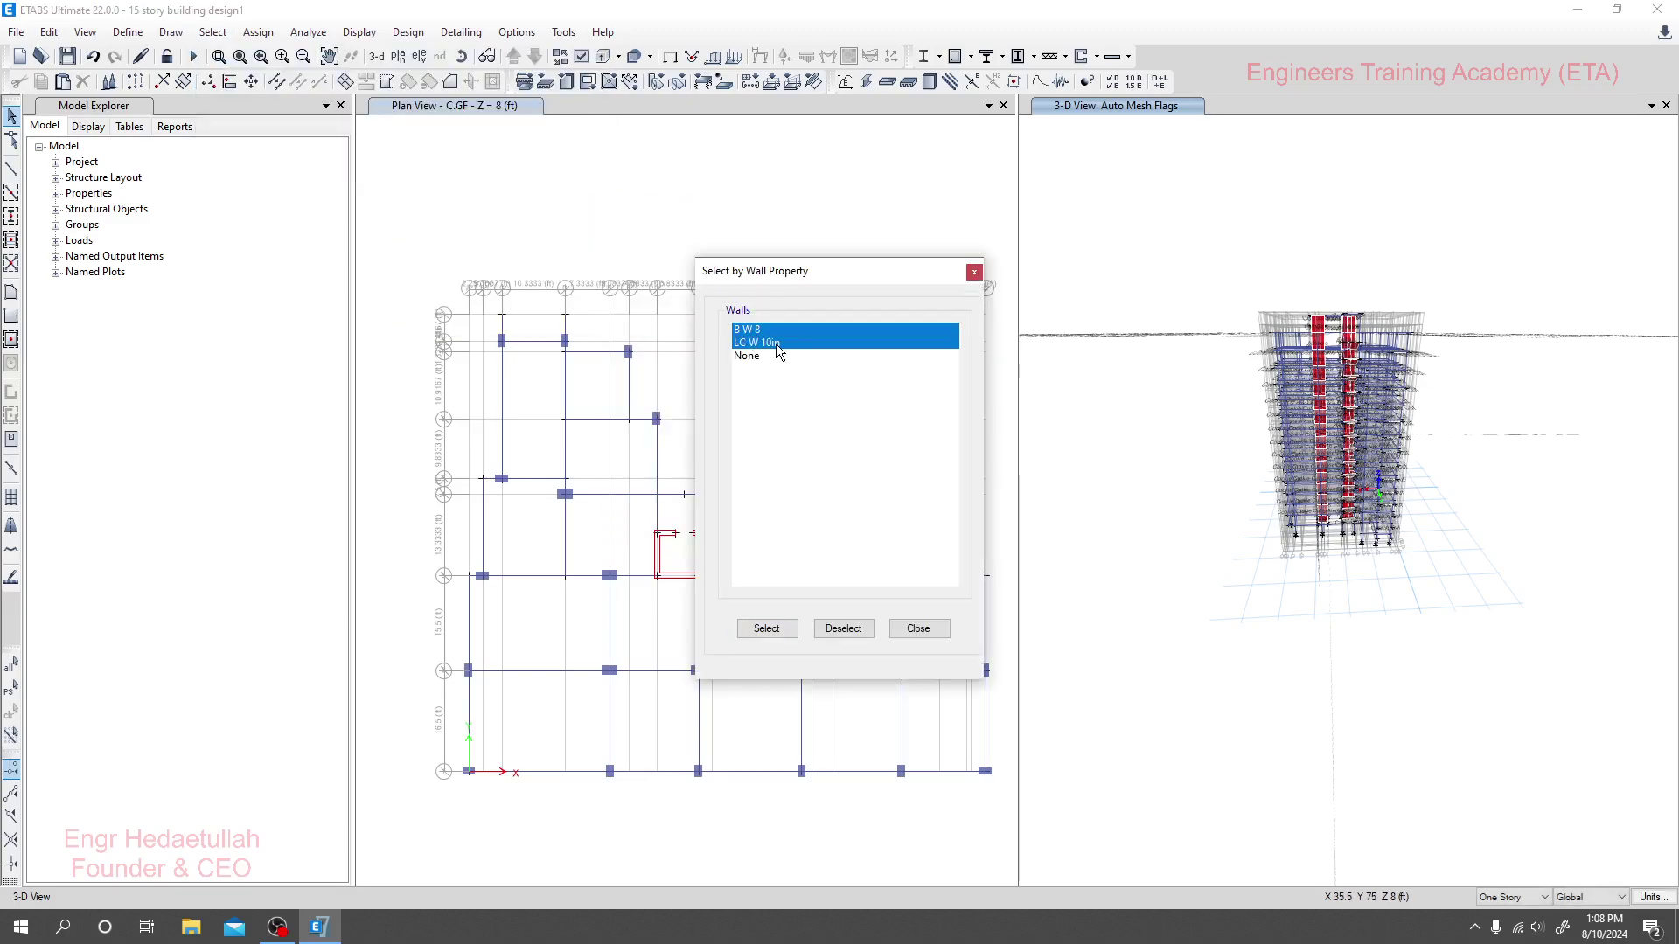
left_click(766, 628)
- Show only the selected walls in the 3-D view
right_click(1112, 488)
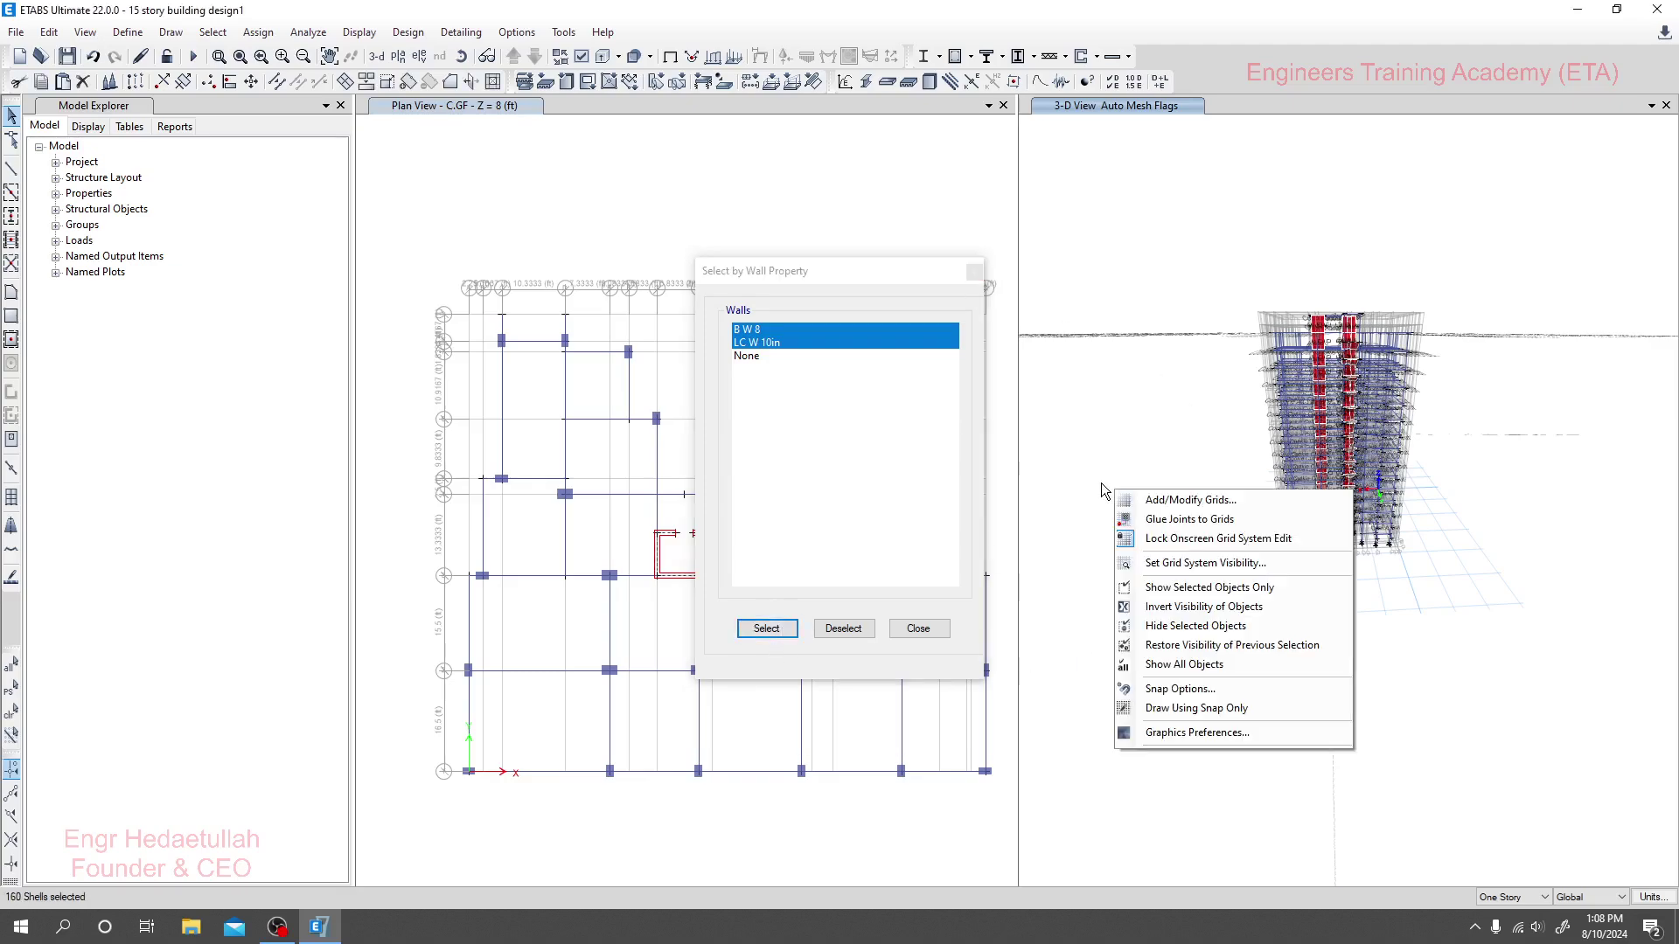
left_click(1201, 588)
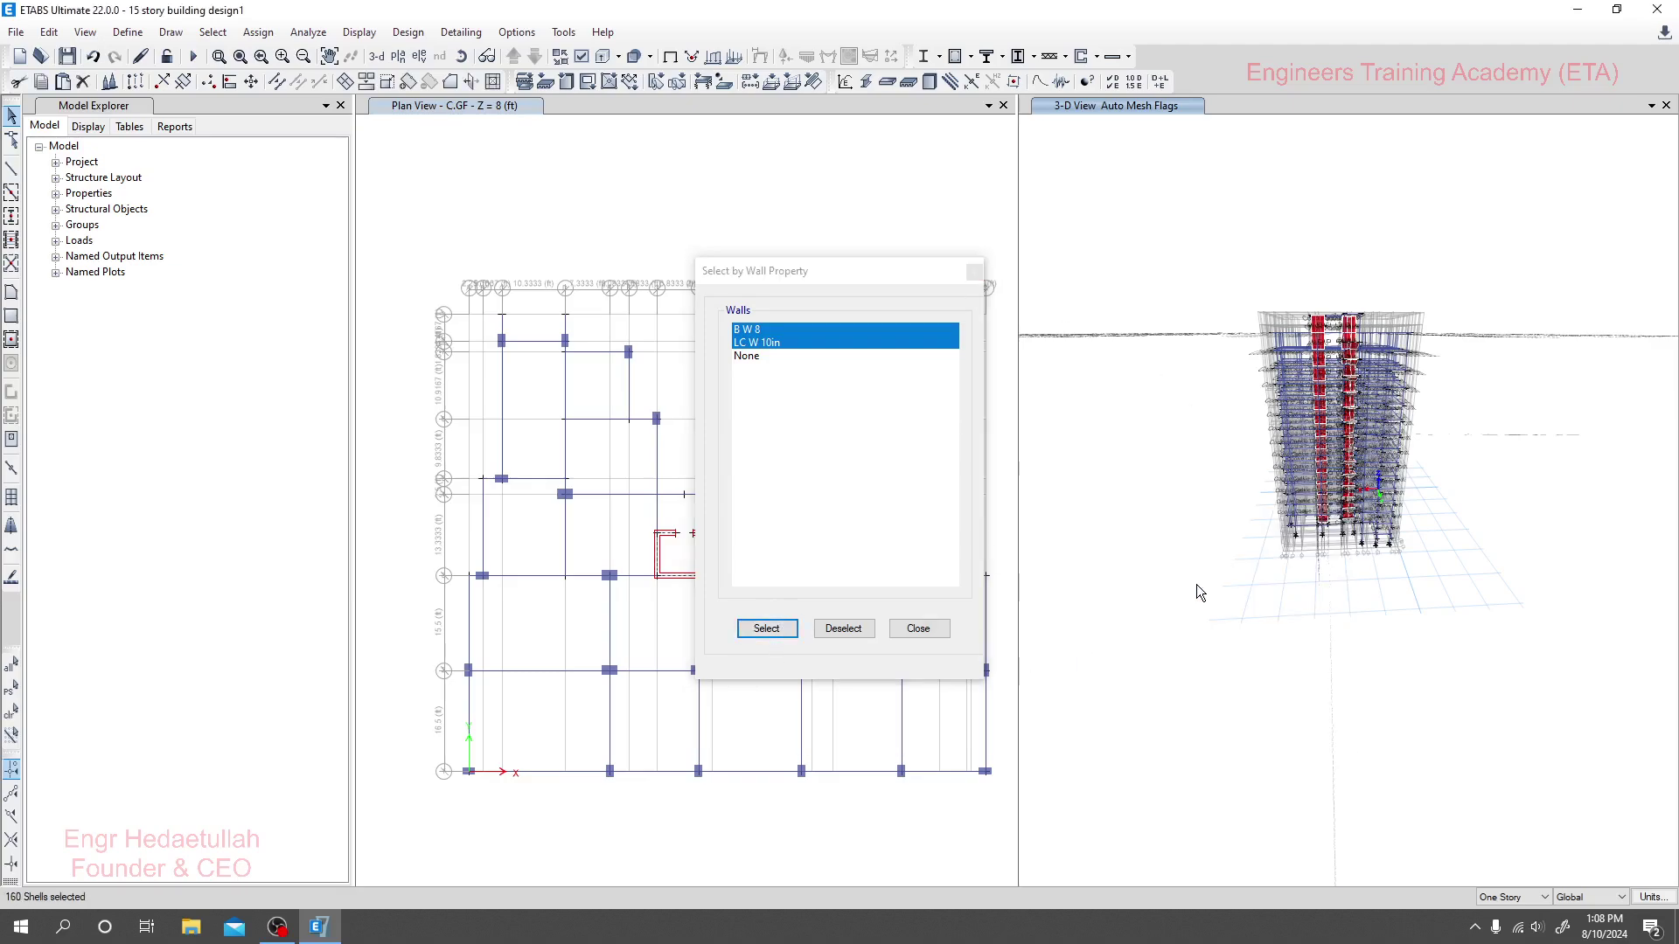
scroll(1293, 593, "up", 5)
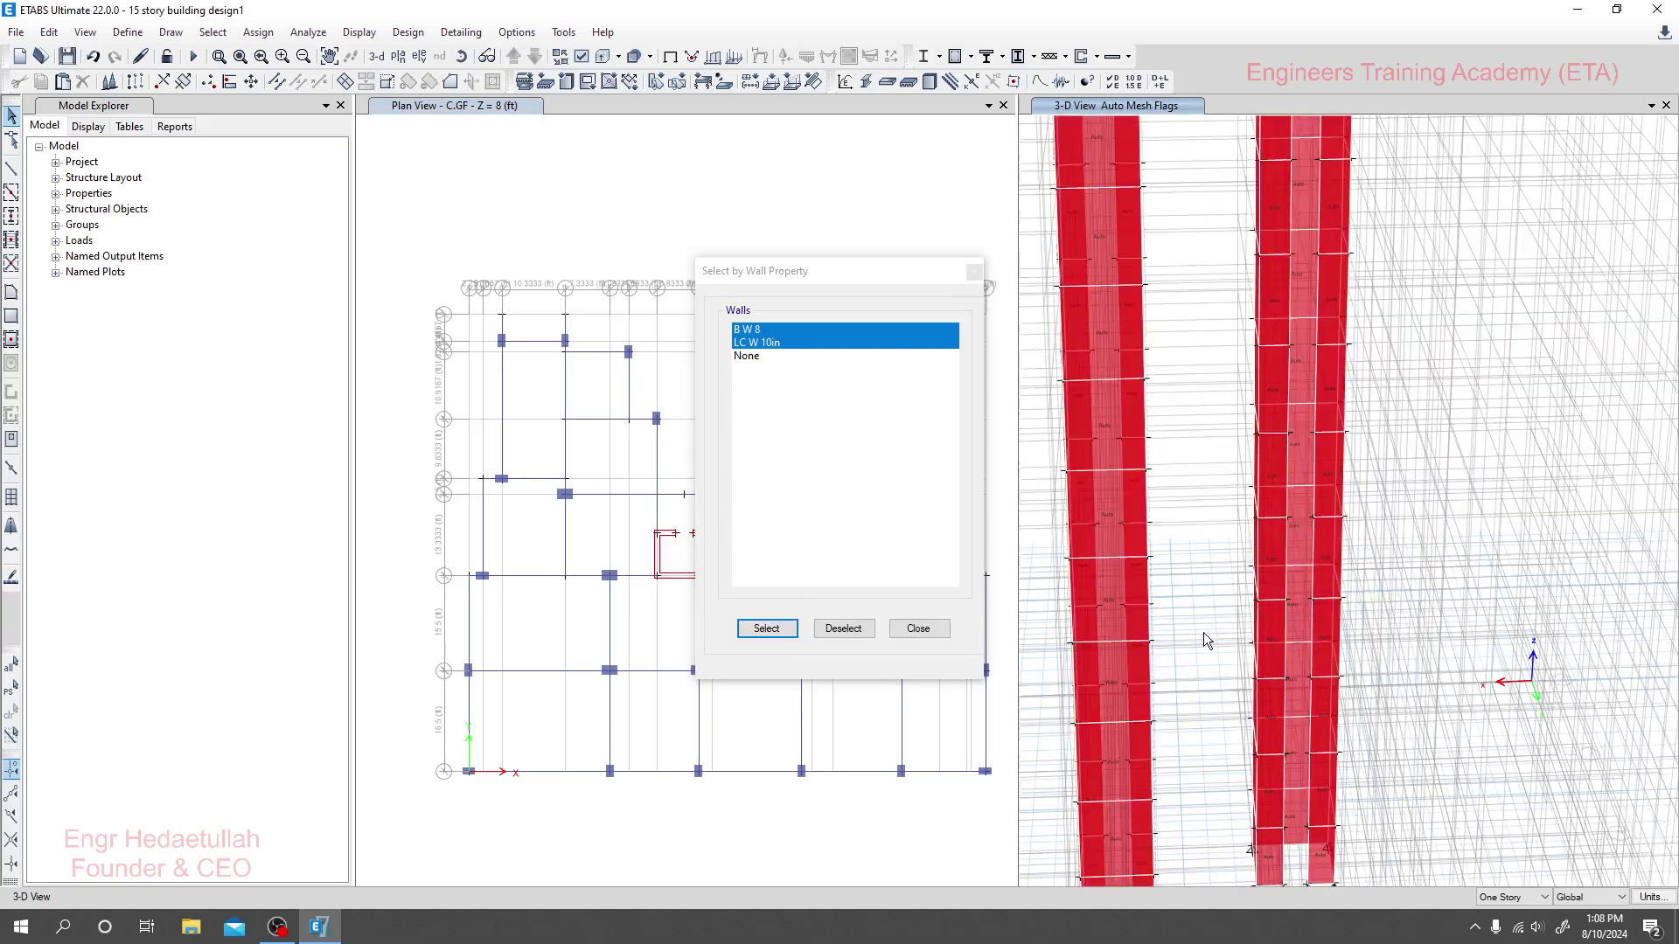
scroll(1202, 743, "up", 5)
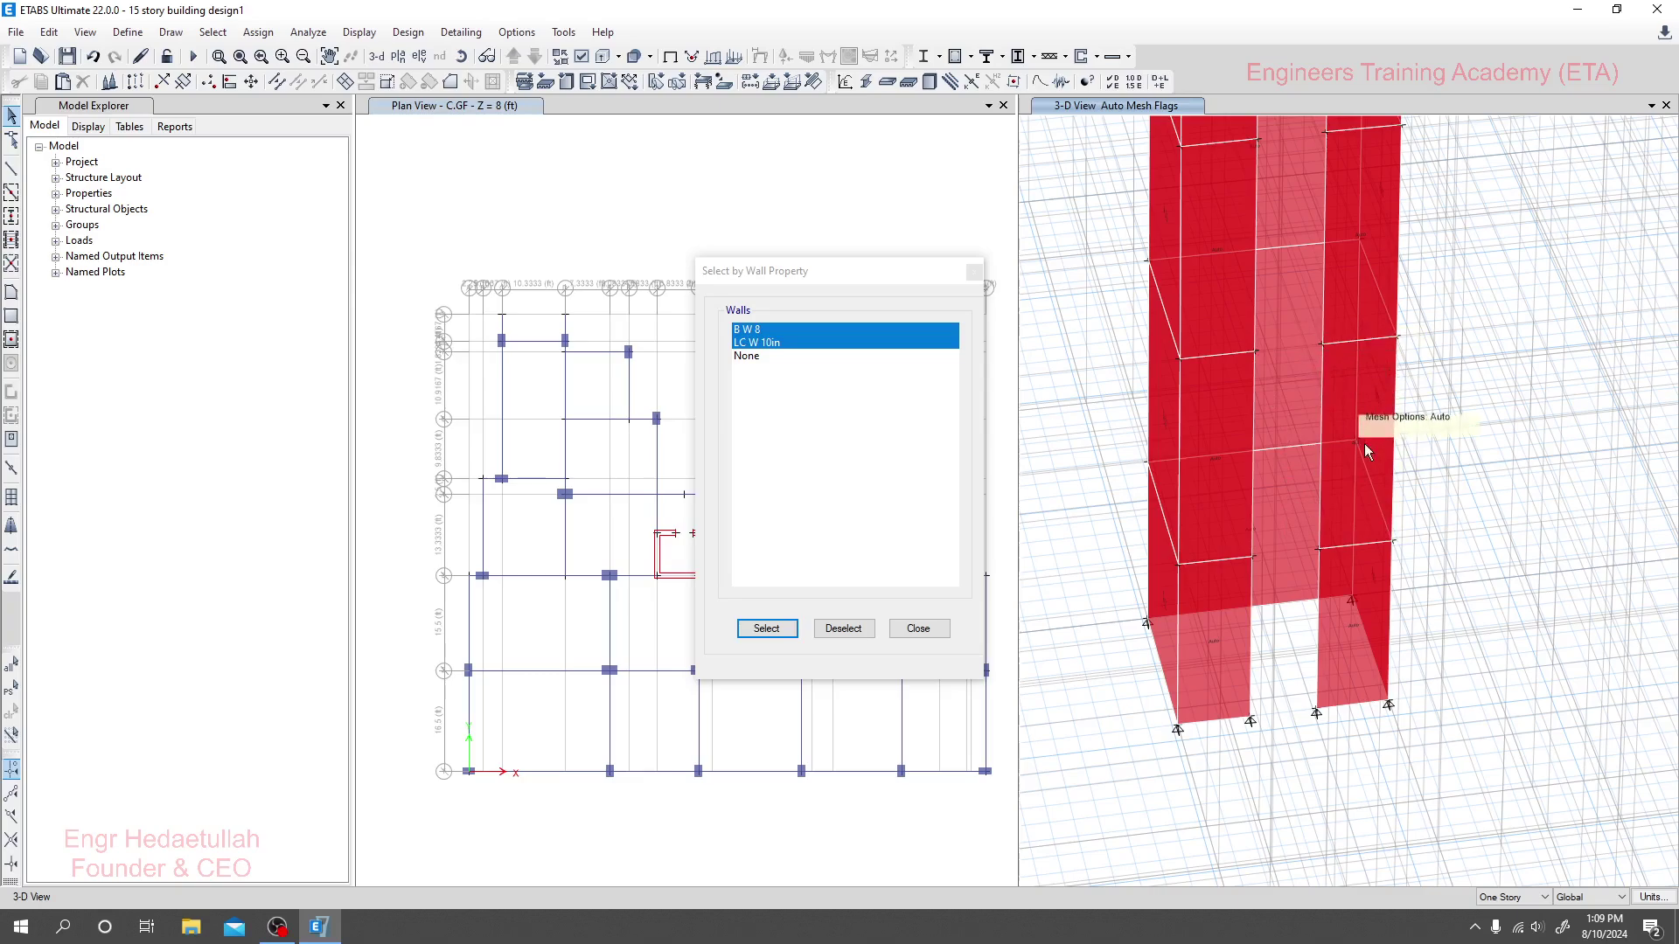
- Close the wall-property selection and bring up Select Plan View with stories TR down to Base
left_click(970, 273)
scroll(792, 644, "down", 2)
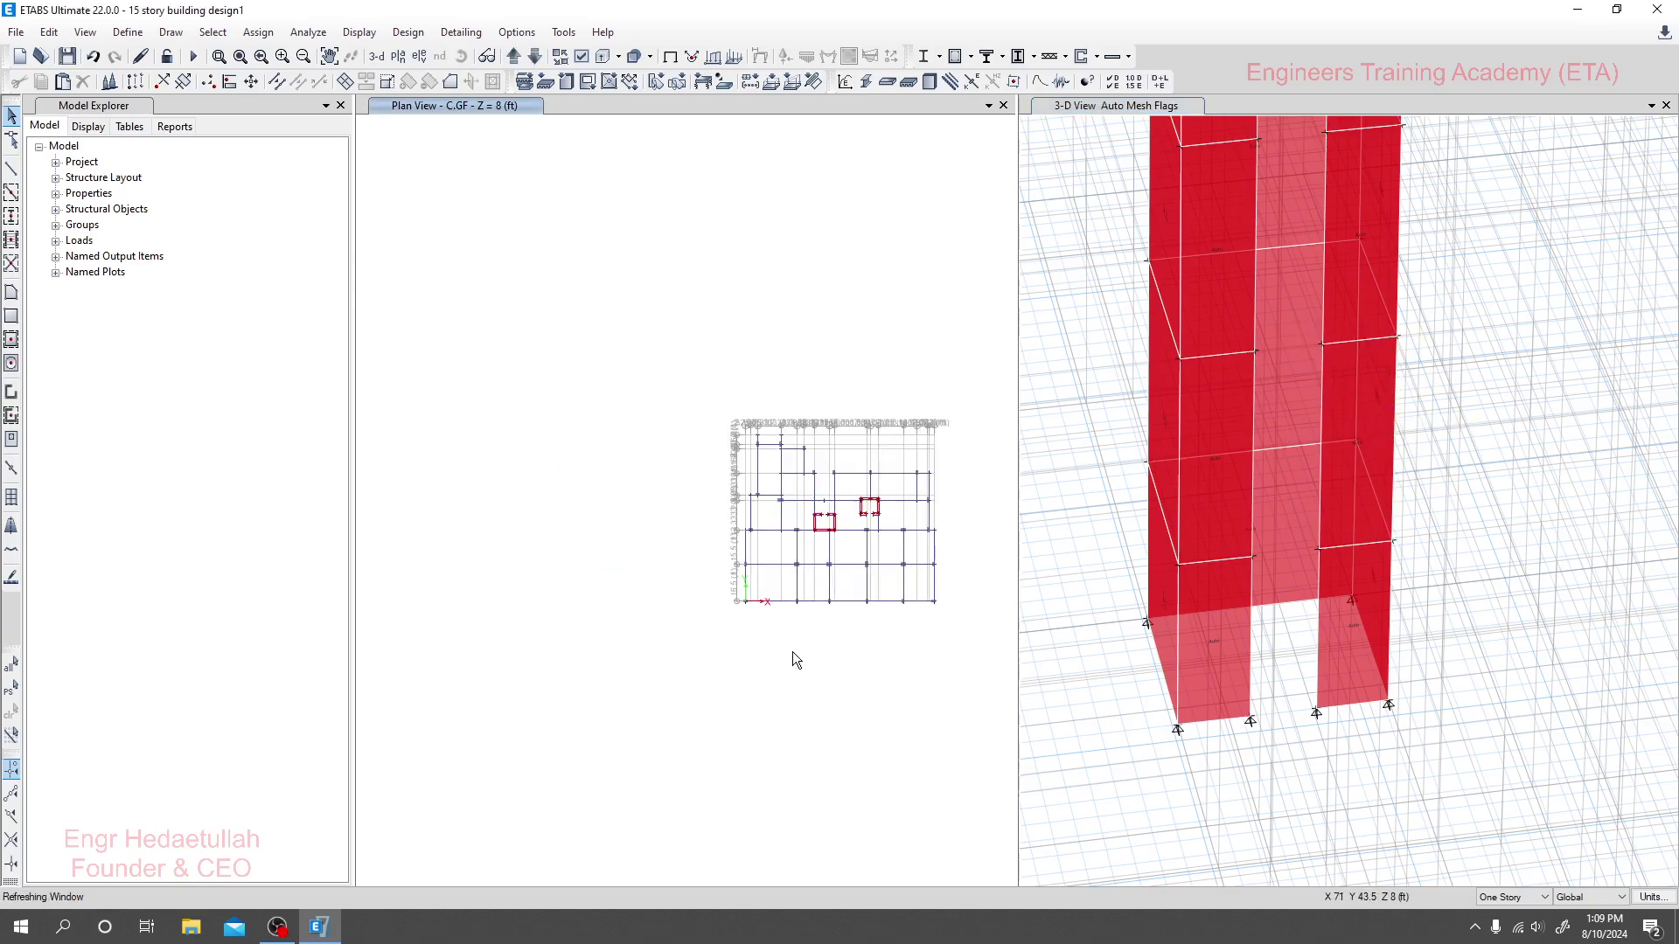
scroll(694, 681, "up", 3)
scroll(705, 350, "up", 3)
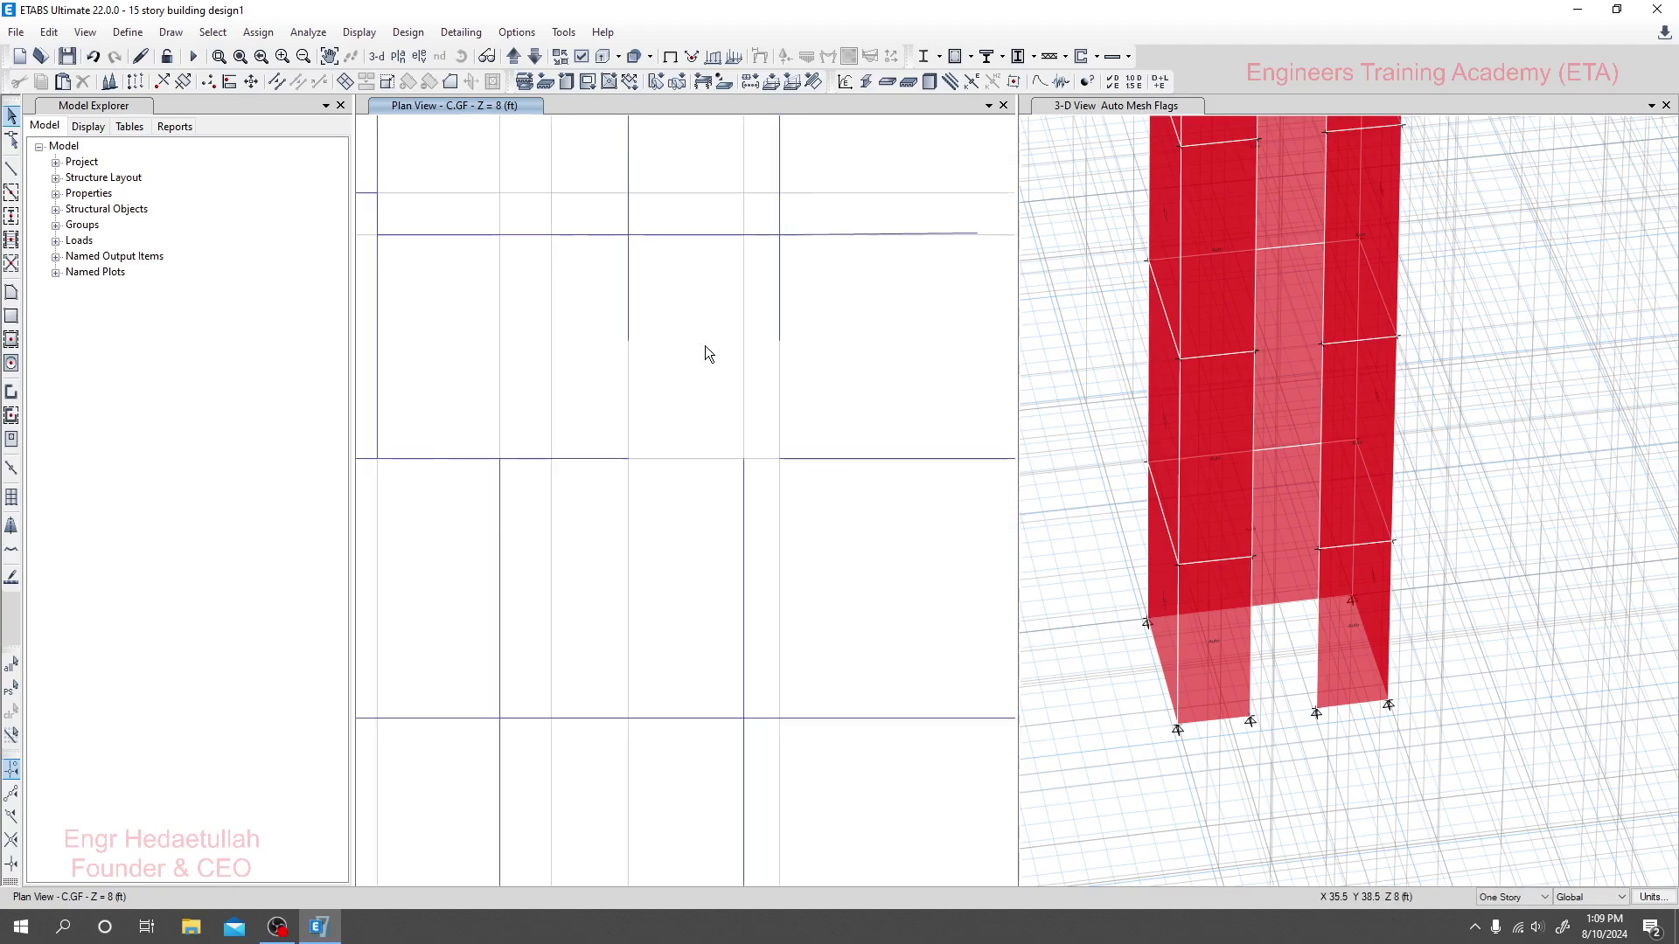
scroll(704, 352, "down", 3)
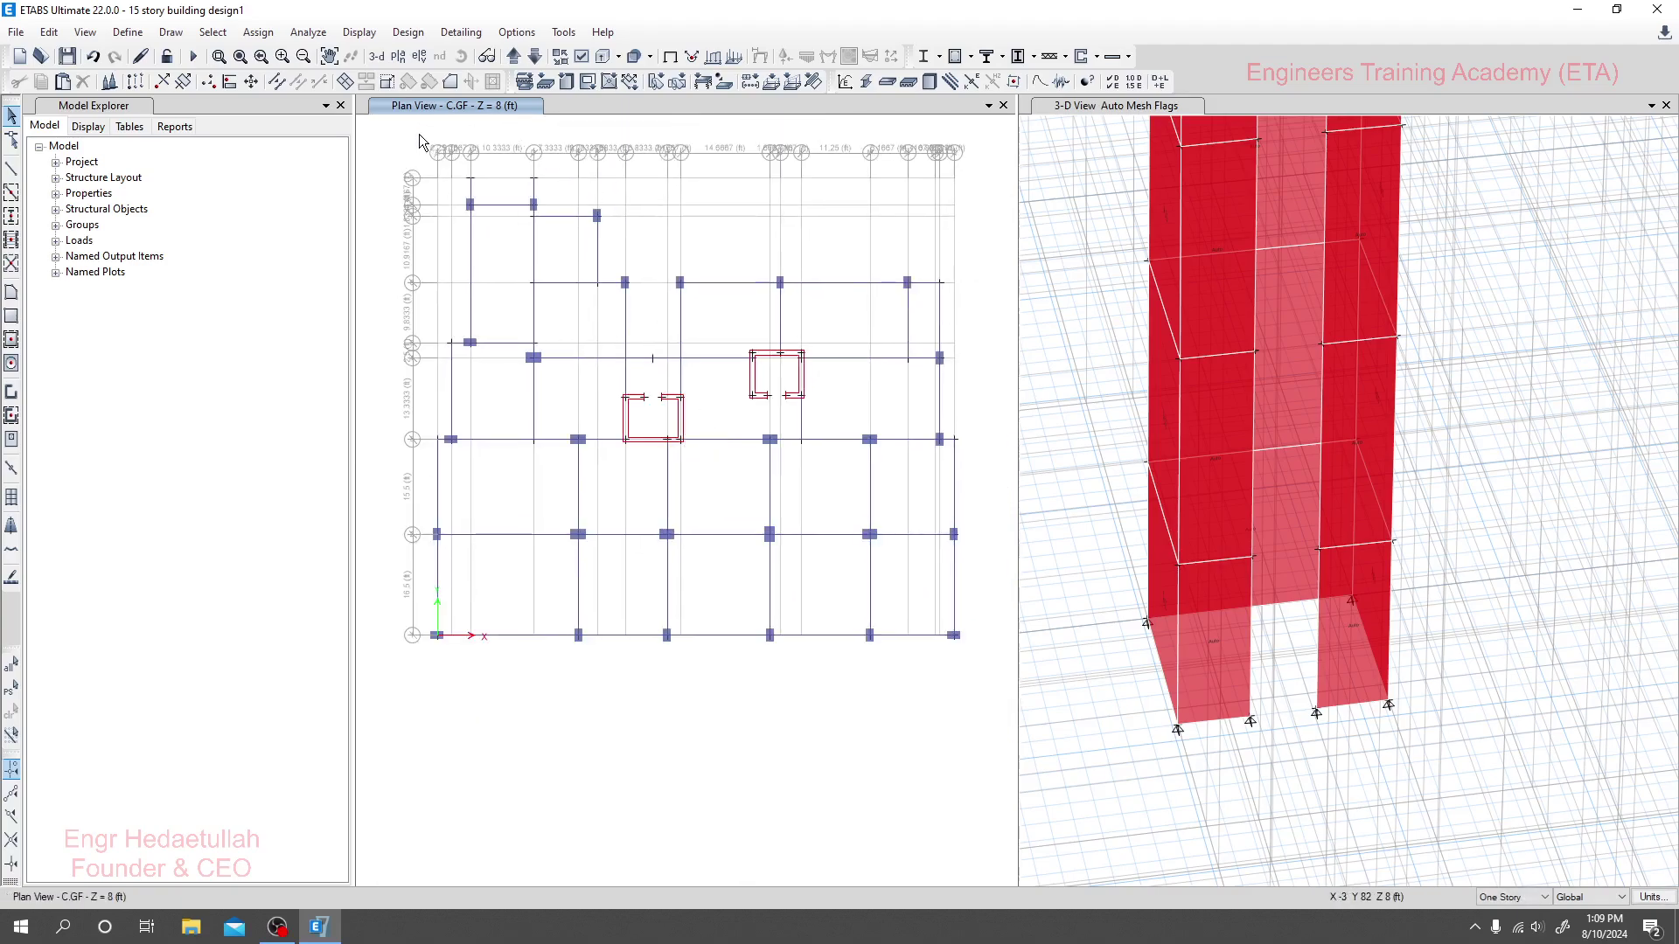
left_click(397, 56)
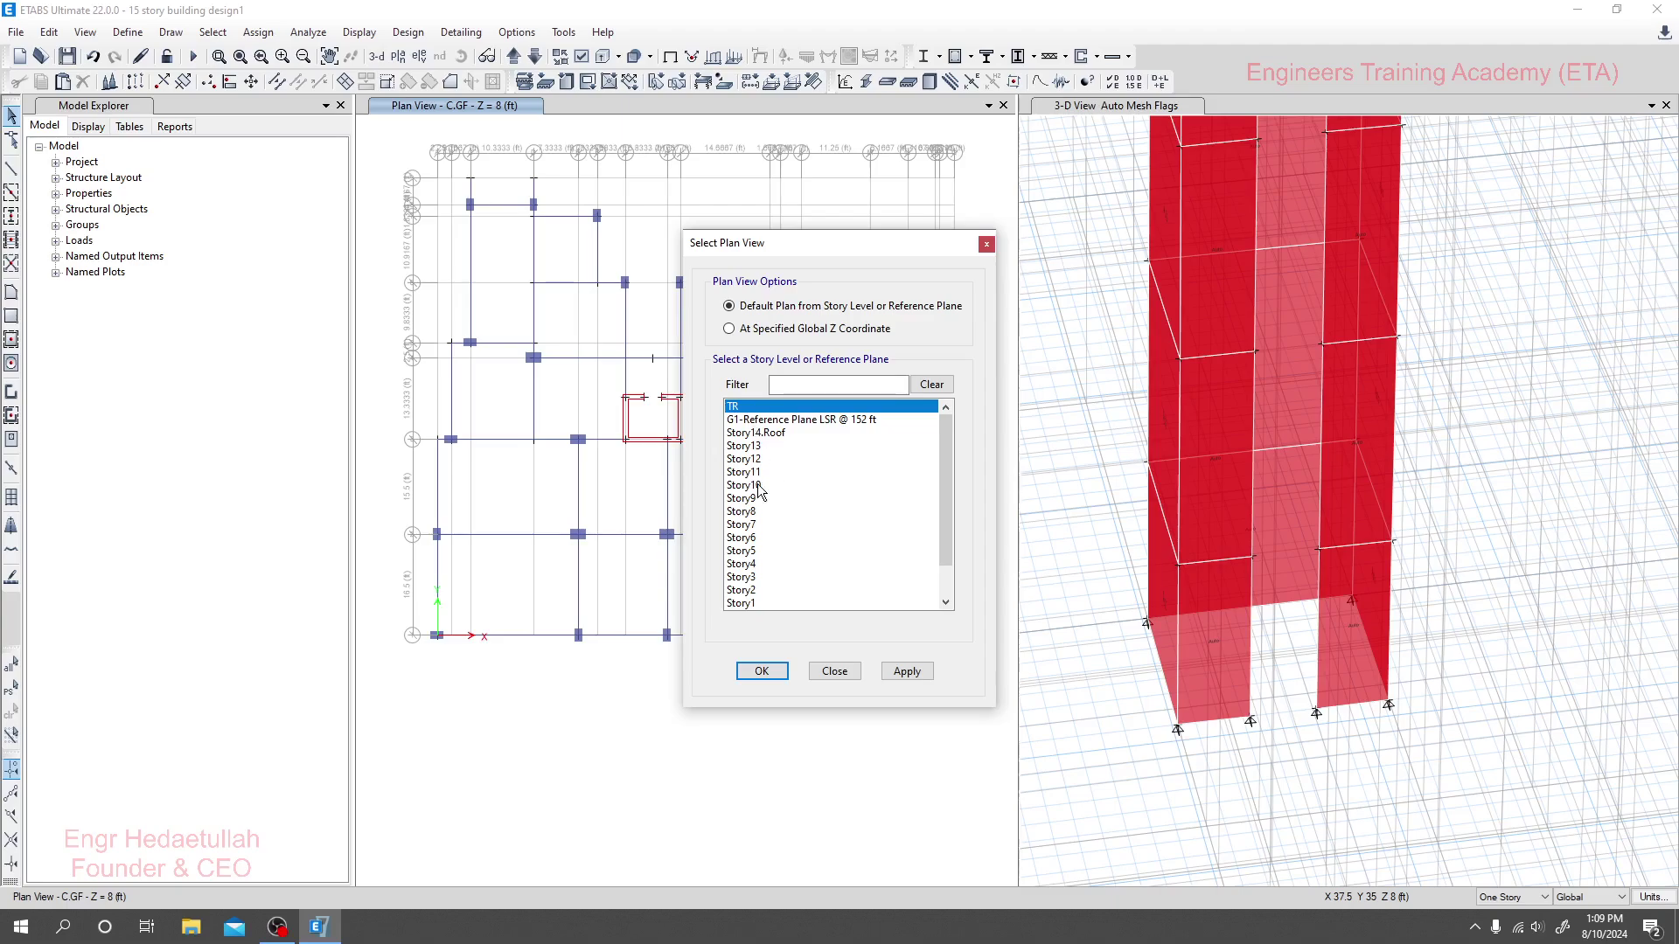
scroll(763, 538, "down", 1)
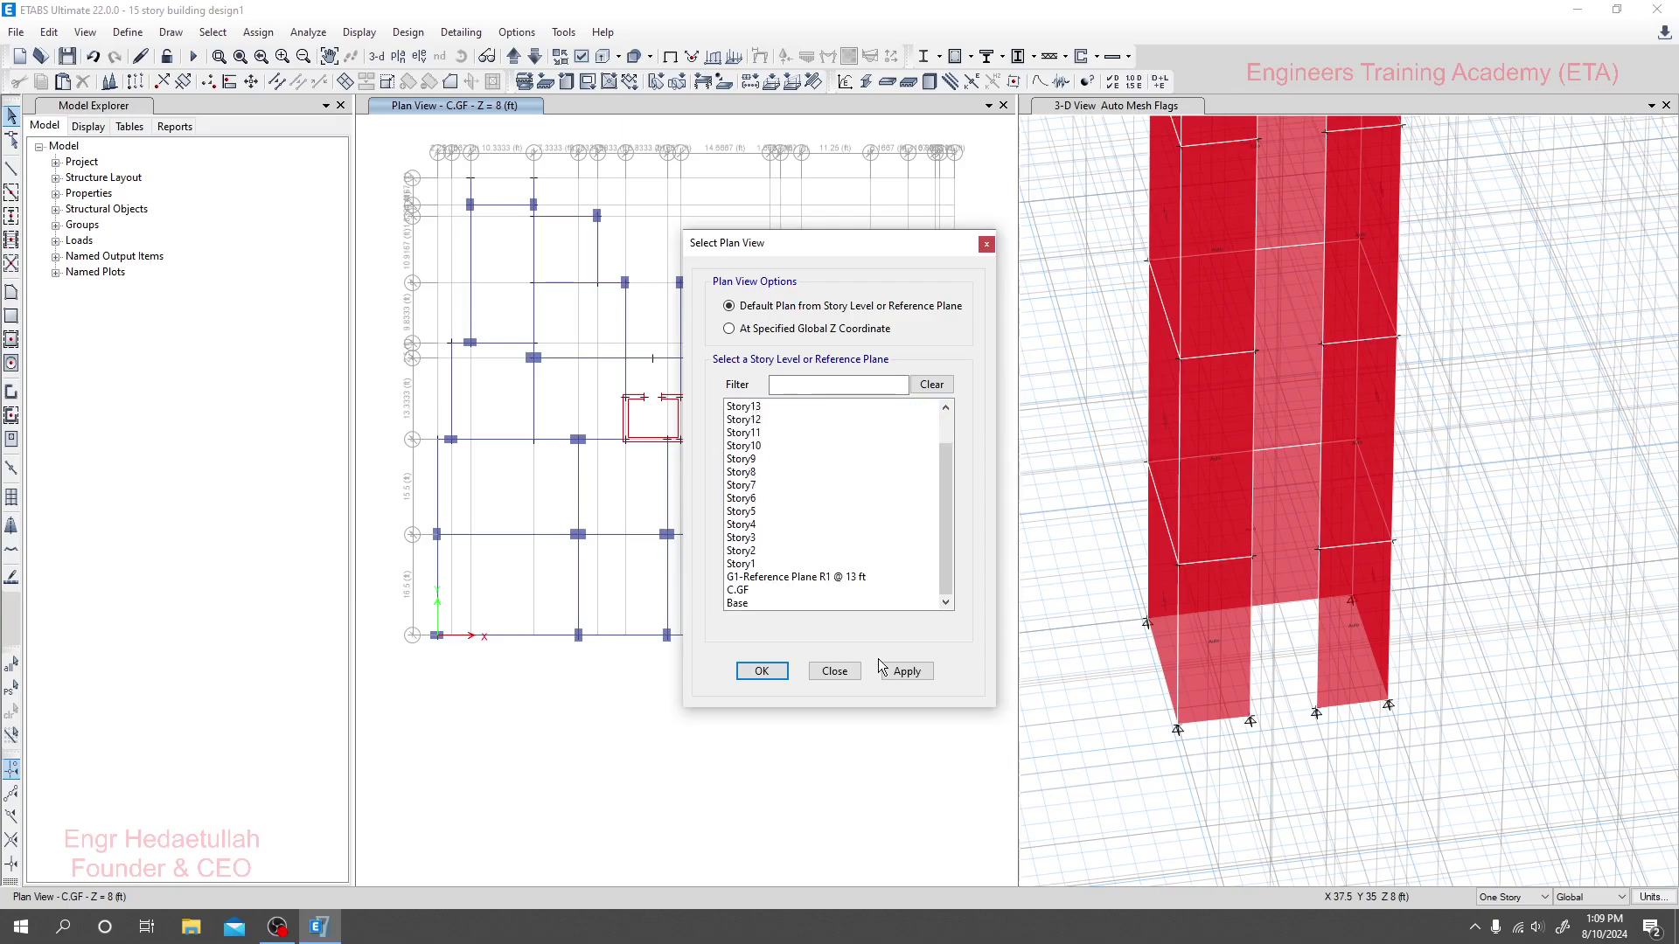
- On the GF plan, delete the wall stubs at the left and right core openings
left_click(833, 670)
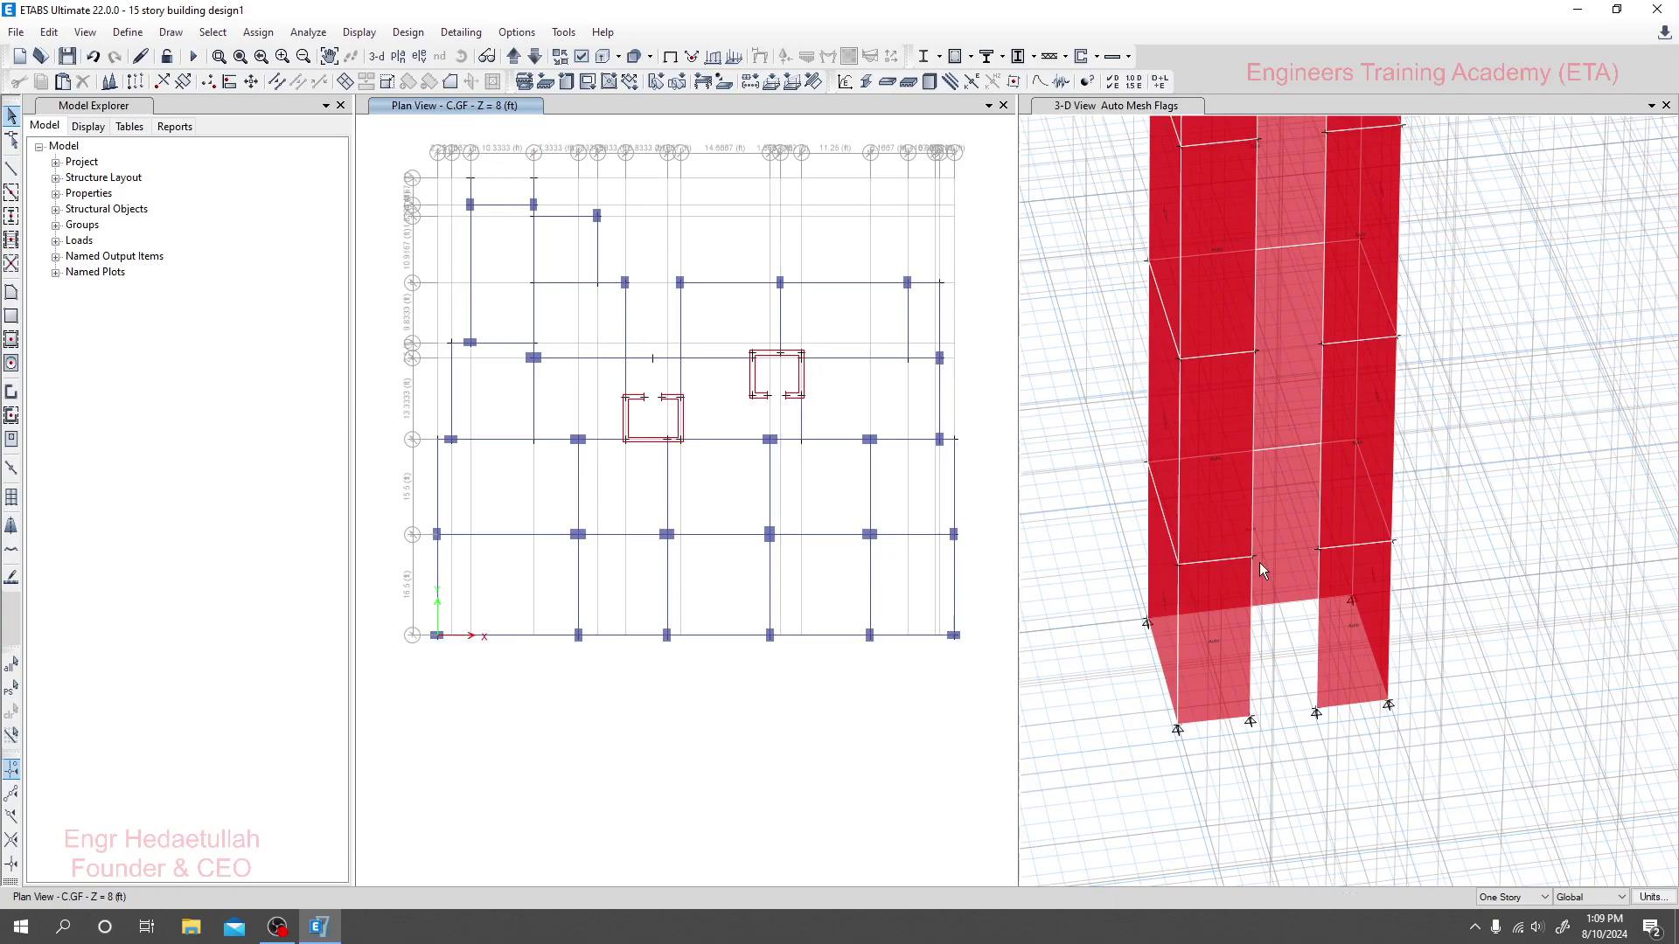
scroll(686, 412, "up", 4)
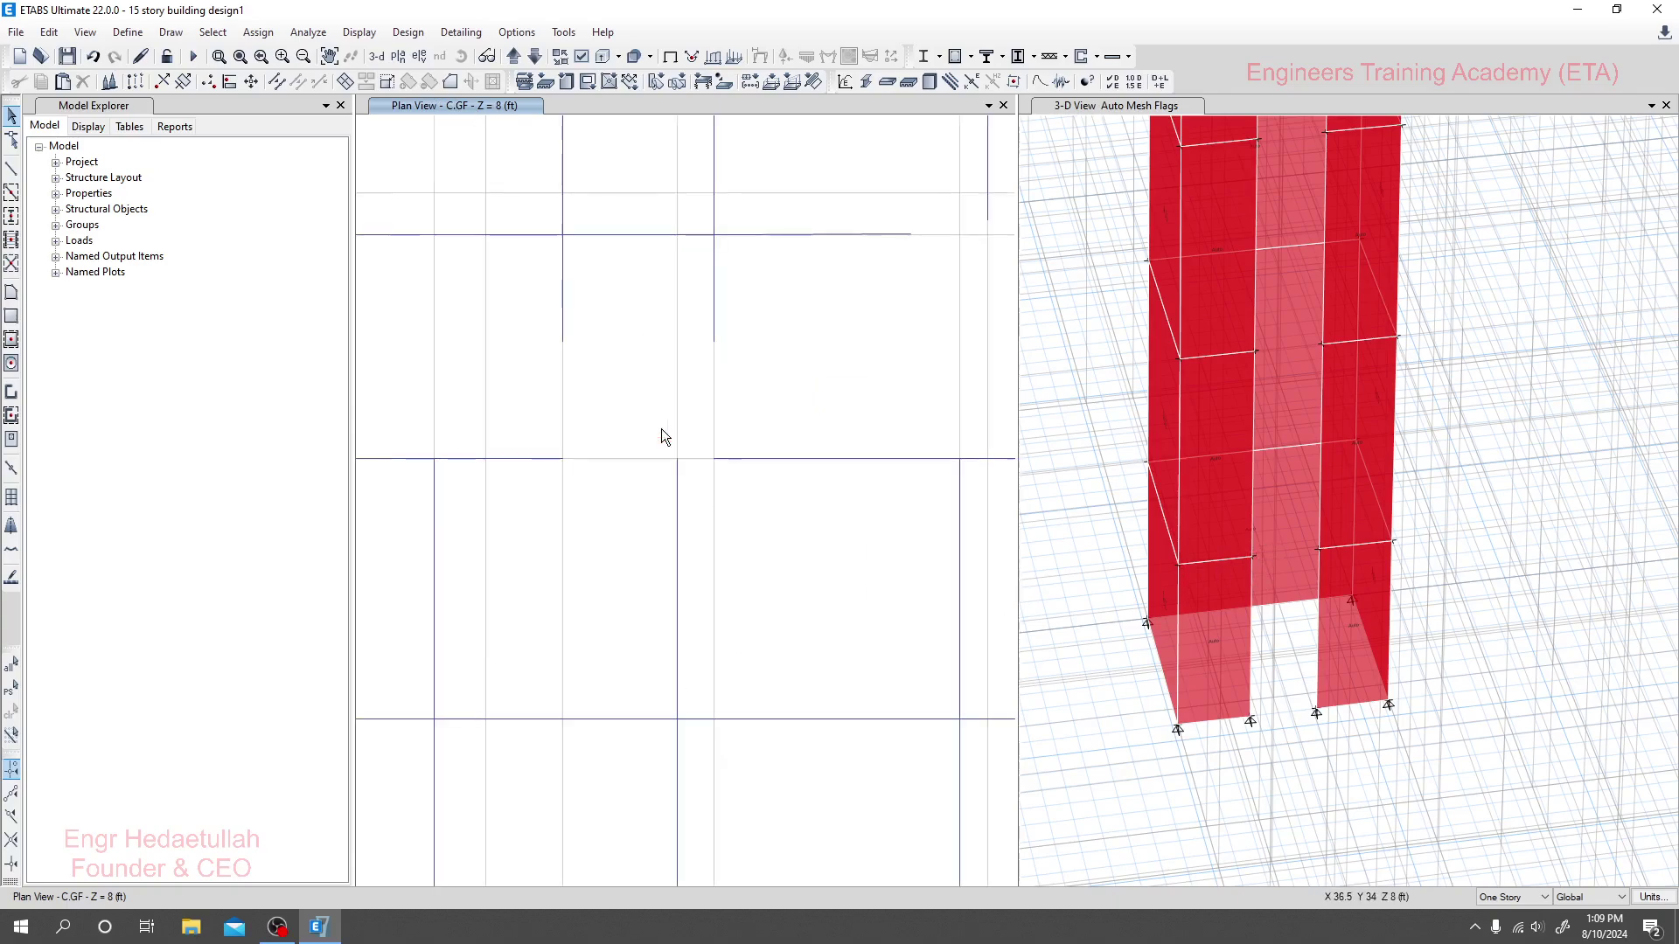
scroll(581, 477, "up", 1)
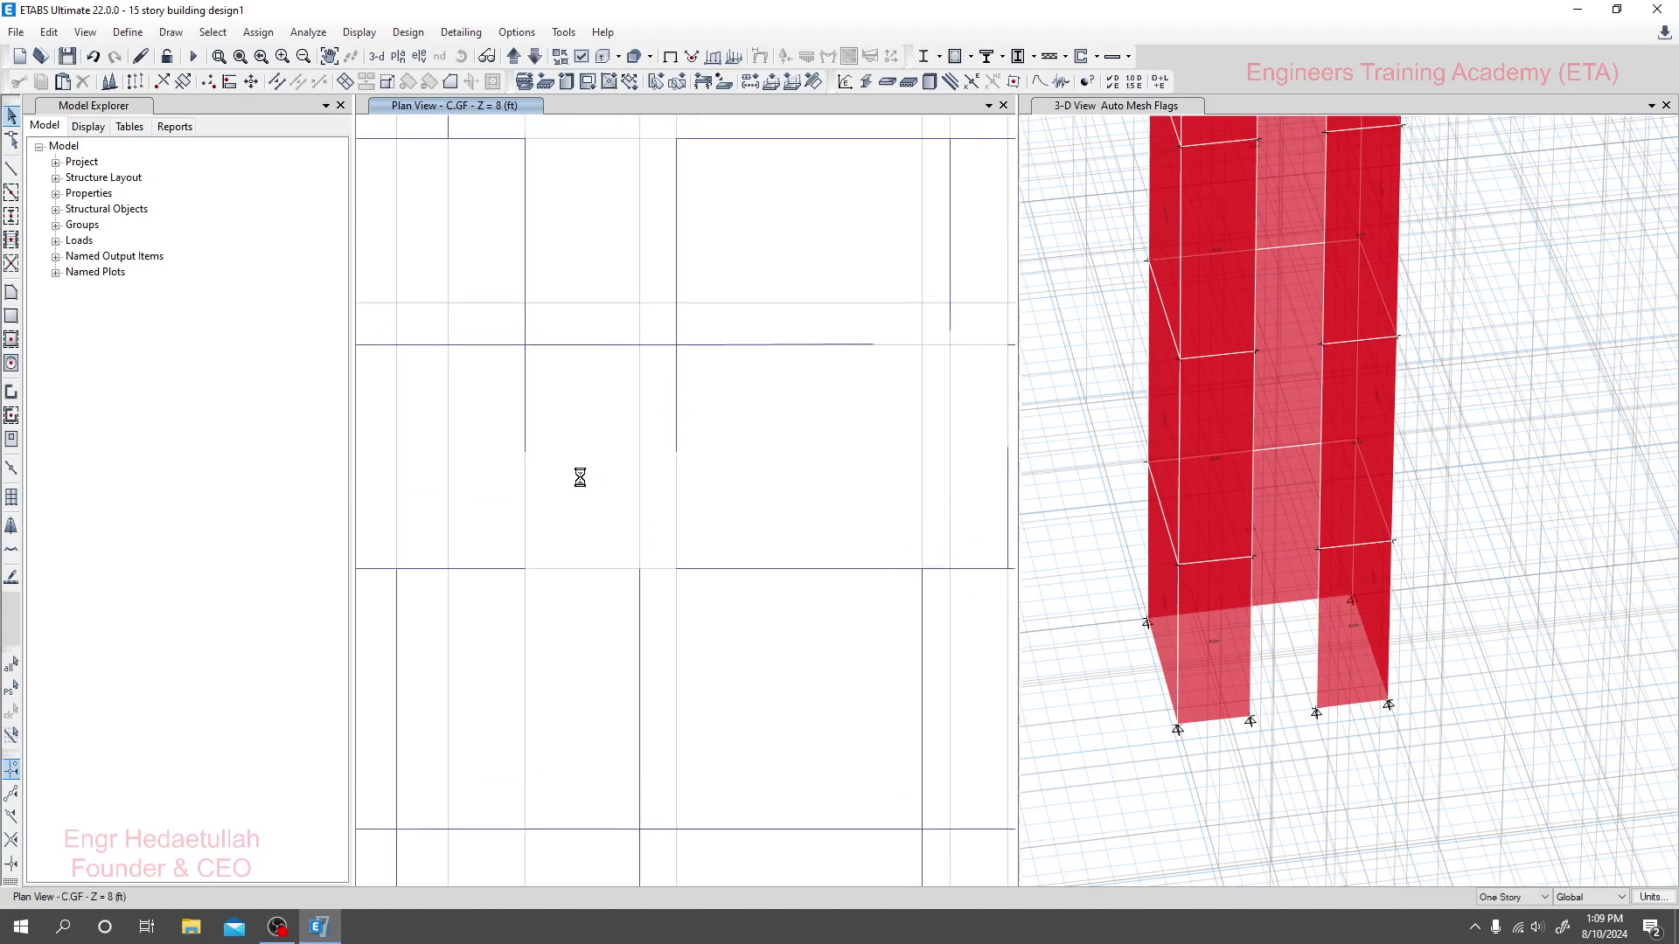
left_click(564, 452)
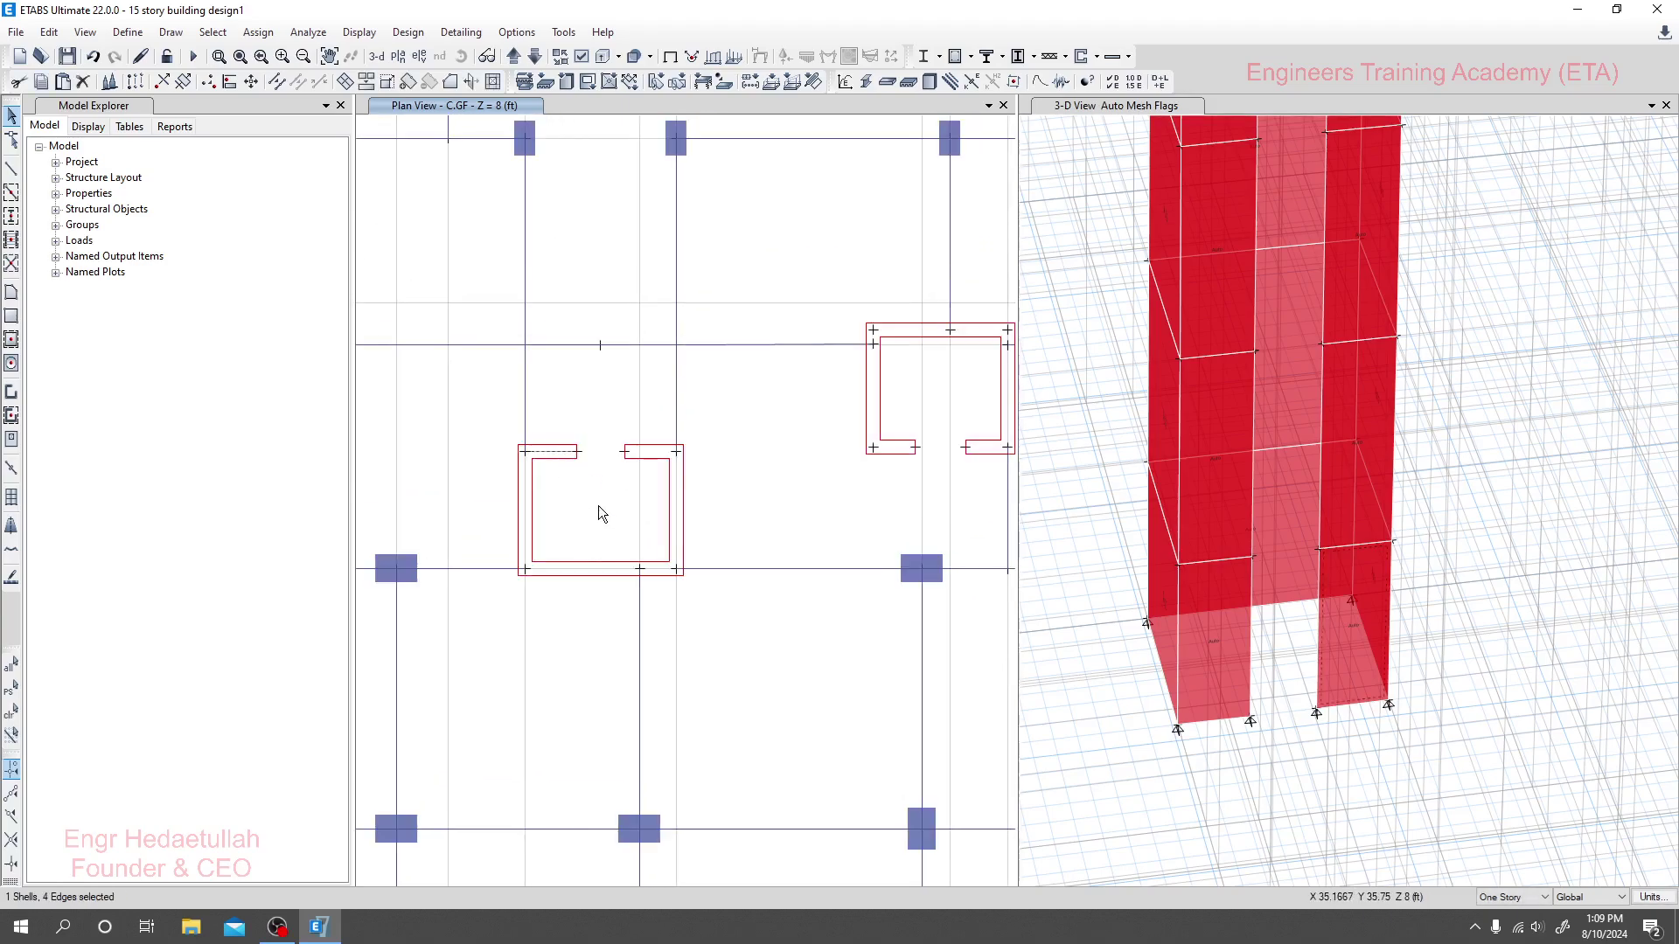
key("Delete")
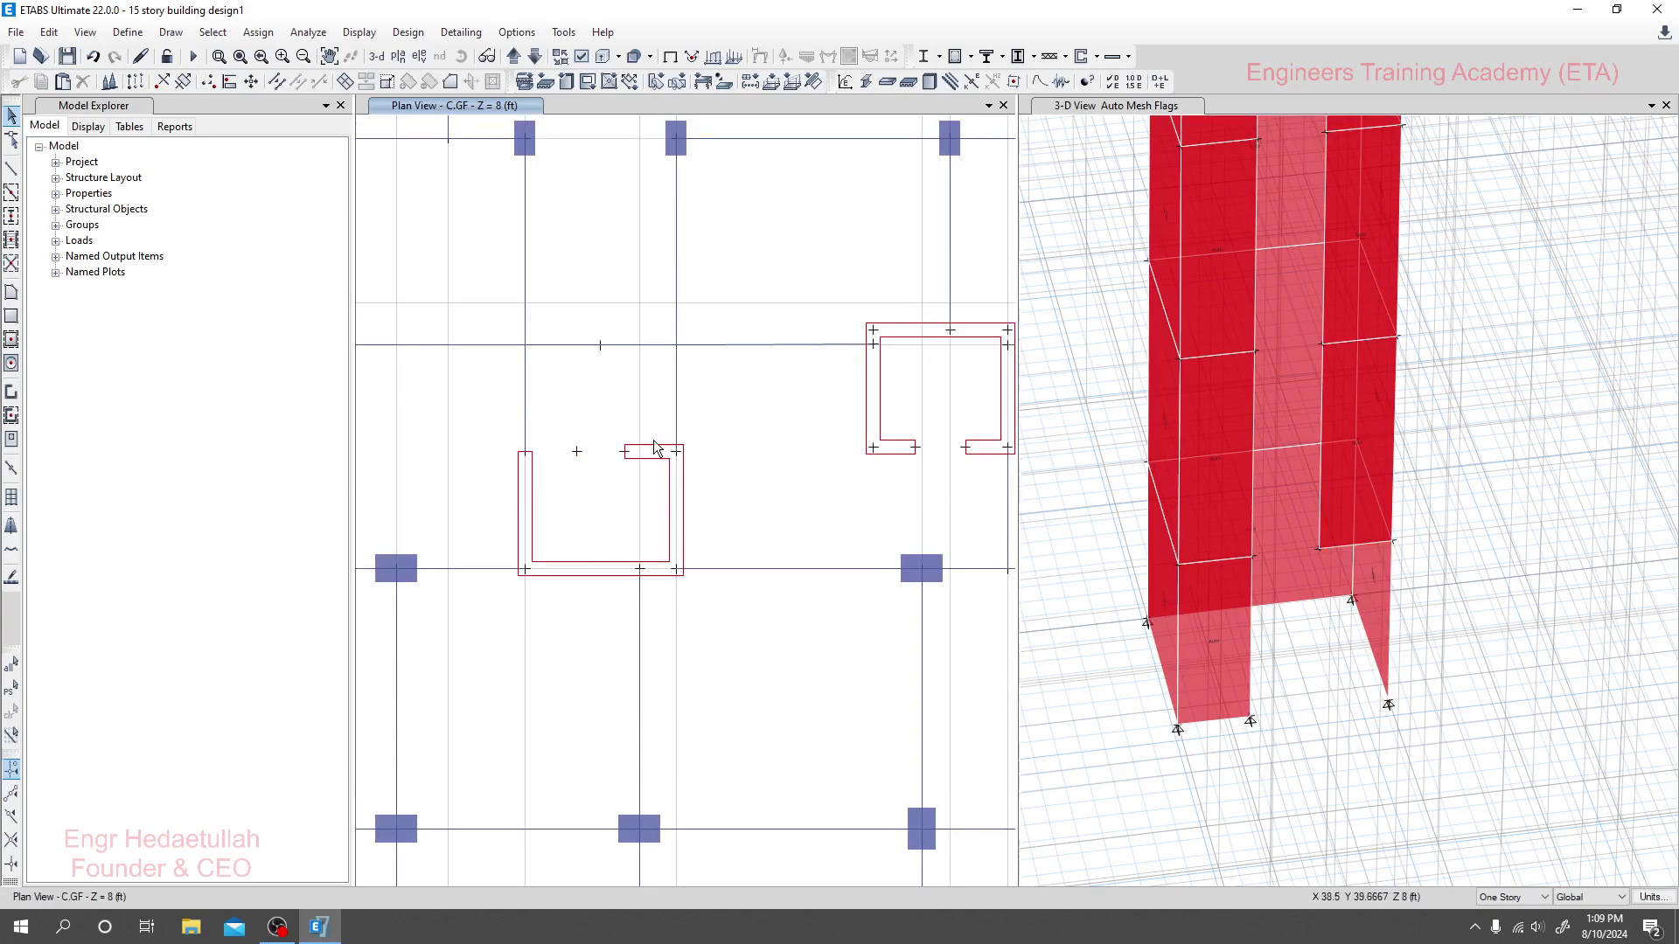
left_click(652, 455)
key("Delete")
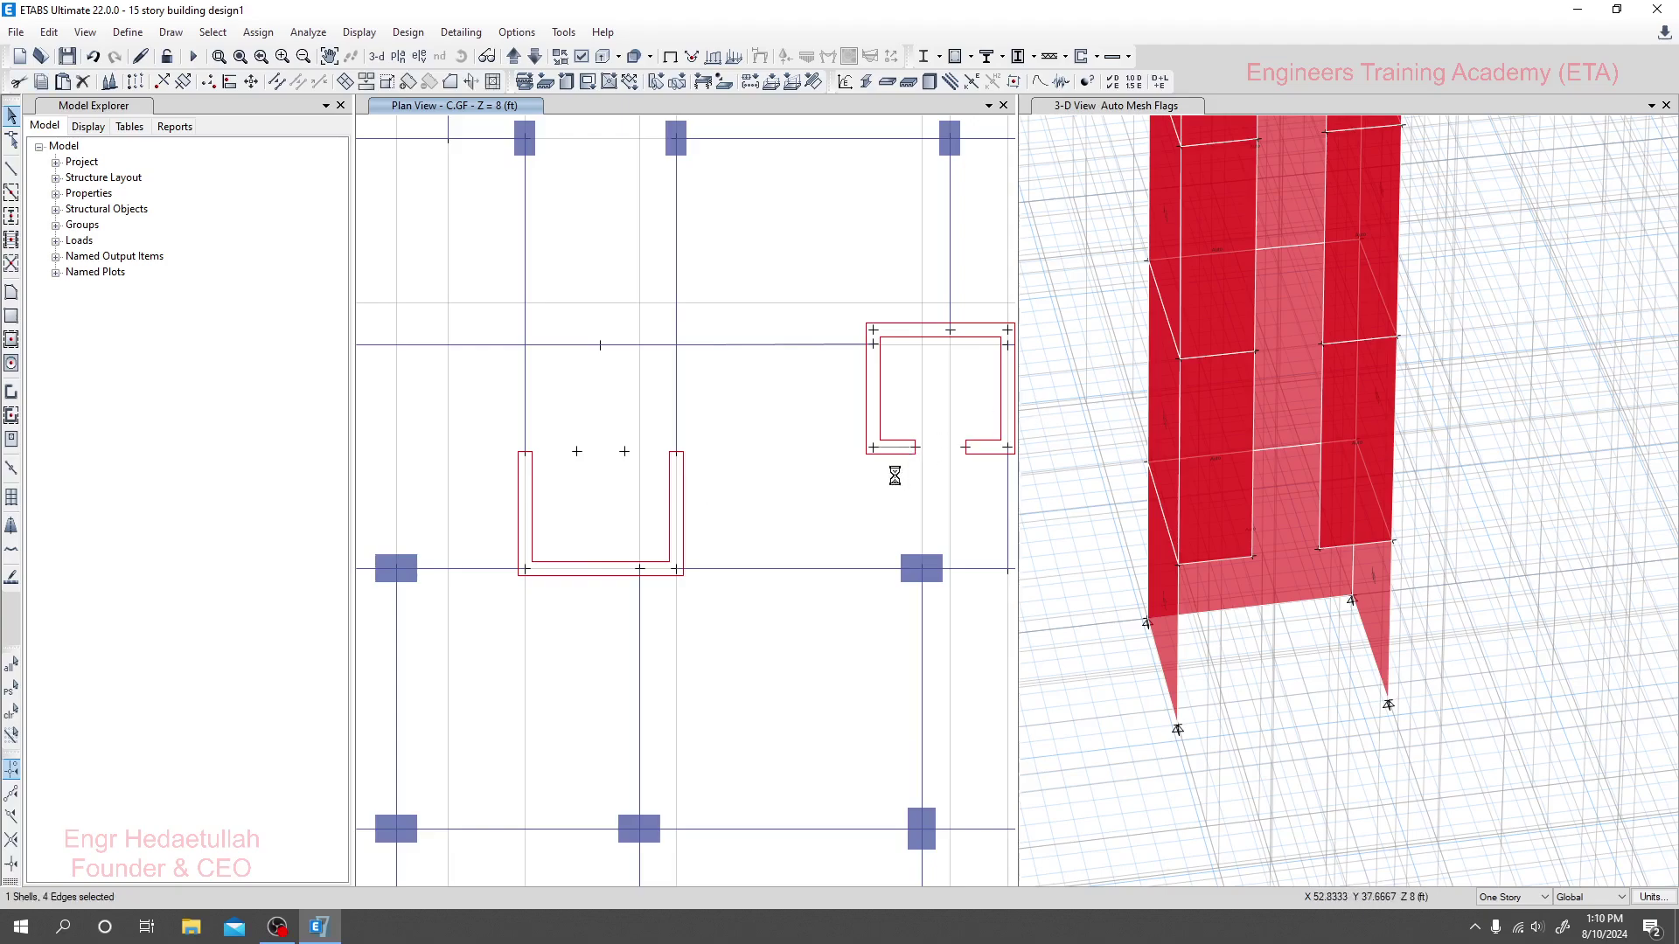
middle_click_drag(892, 476, 817, 493)
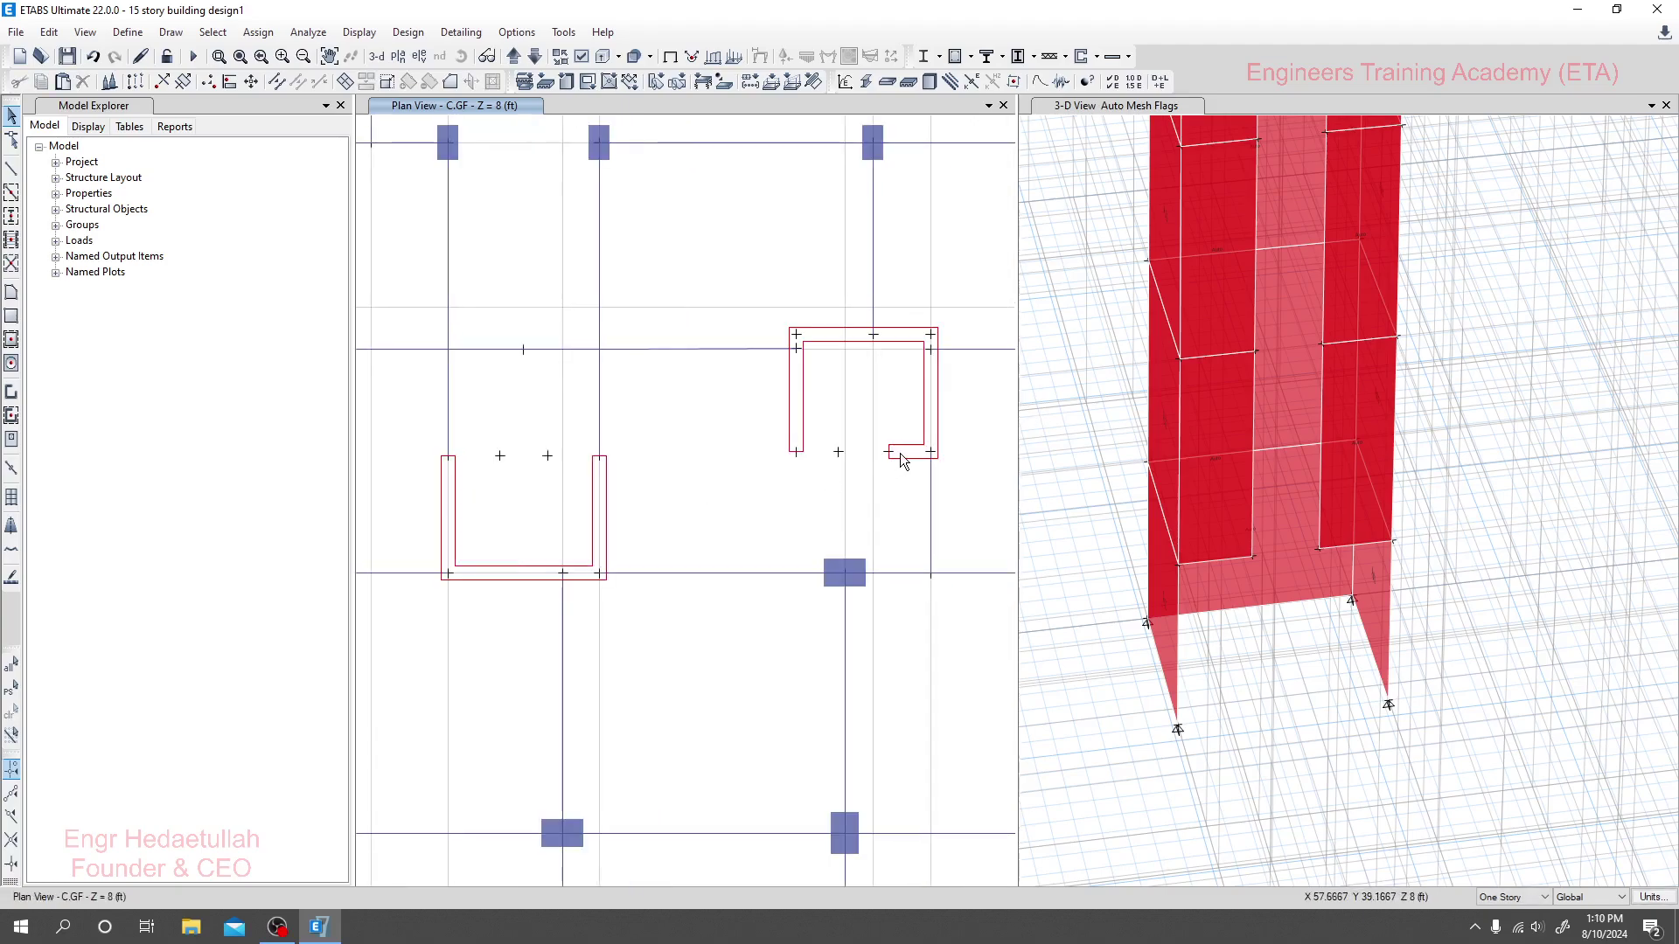
key("Delete")
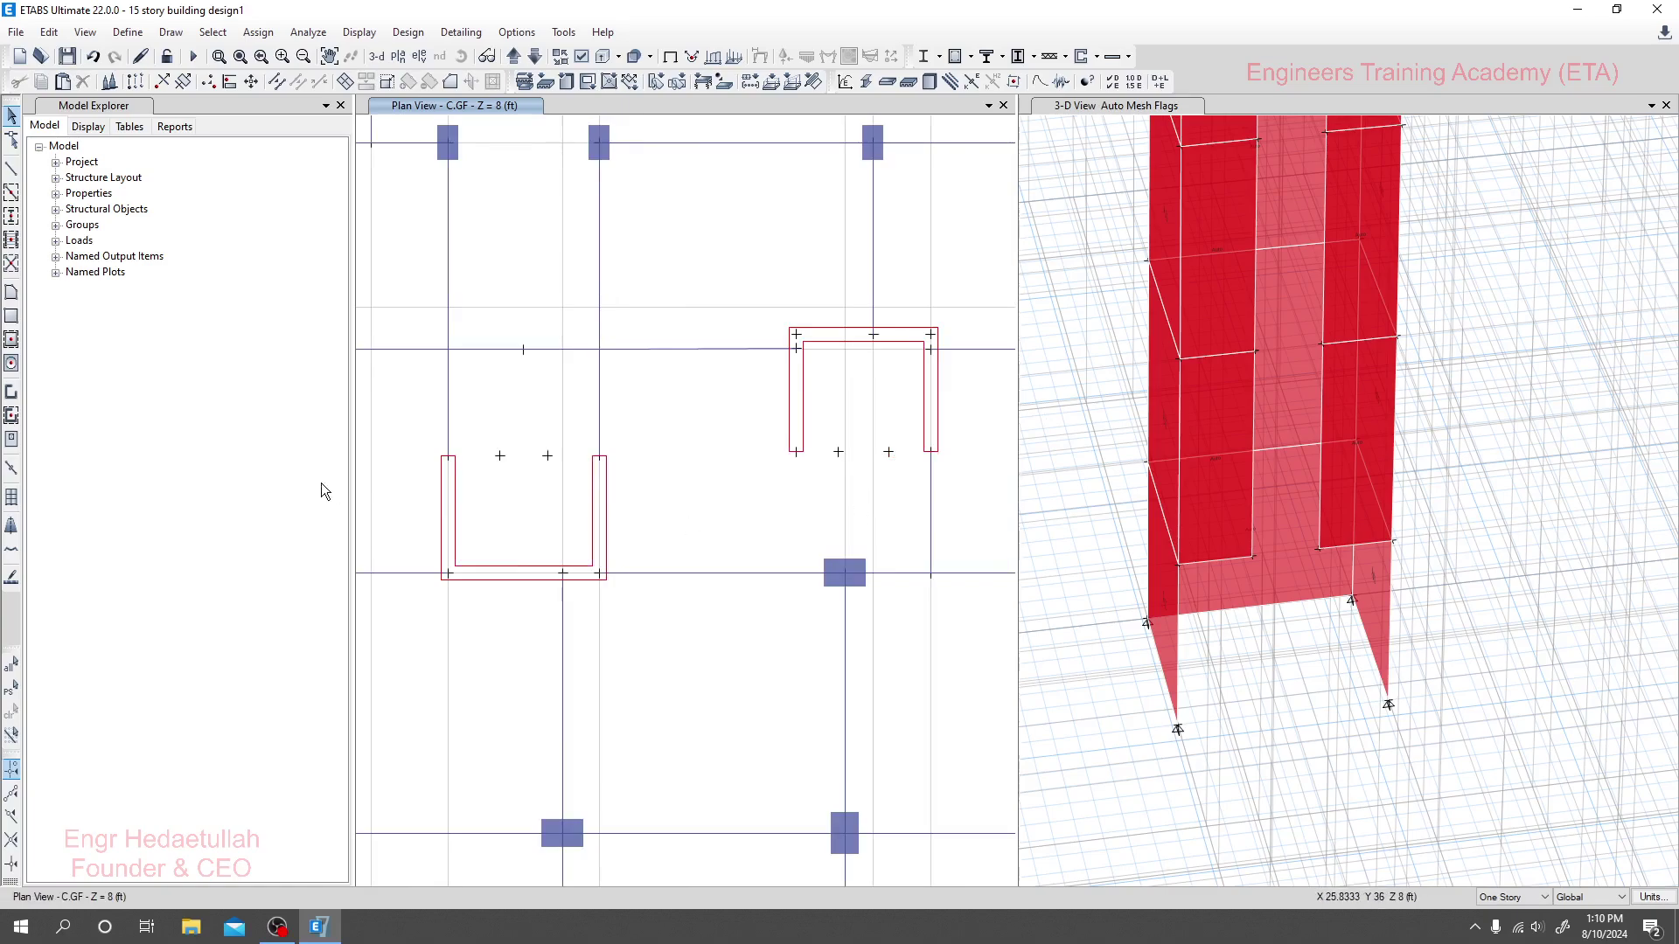
- Draw LC W 10in walls across the left core's top and the right core's bottom on GF
left_click(12, 317)
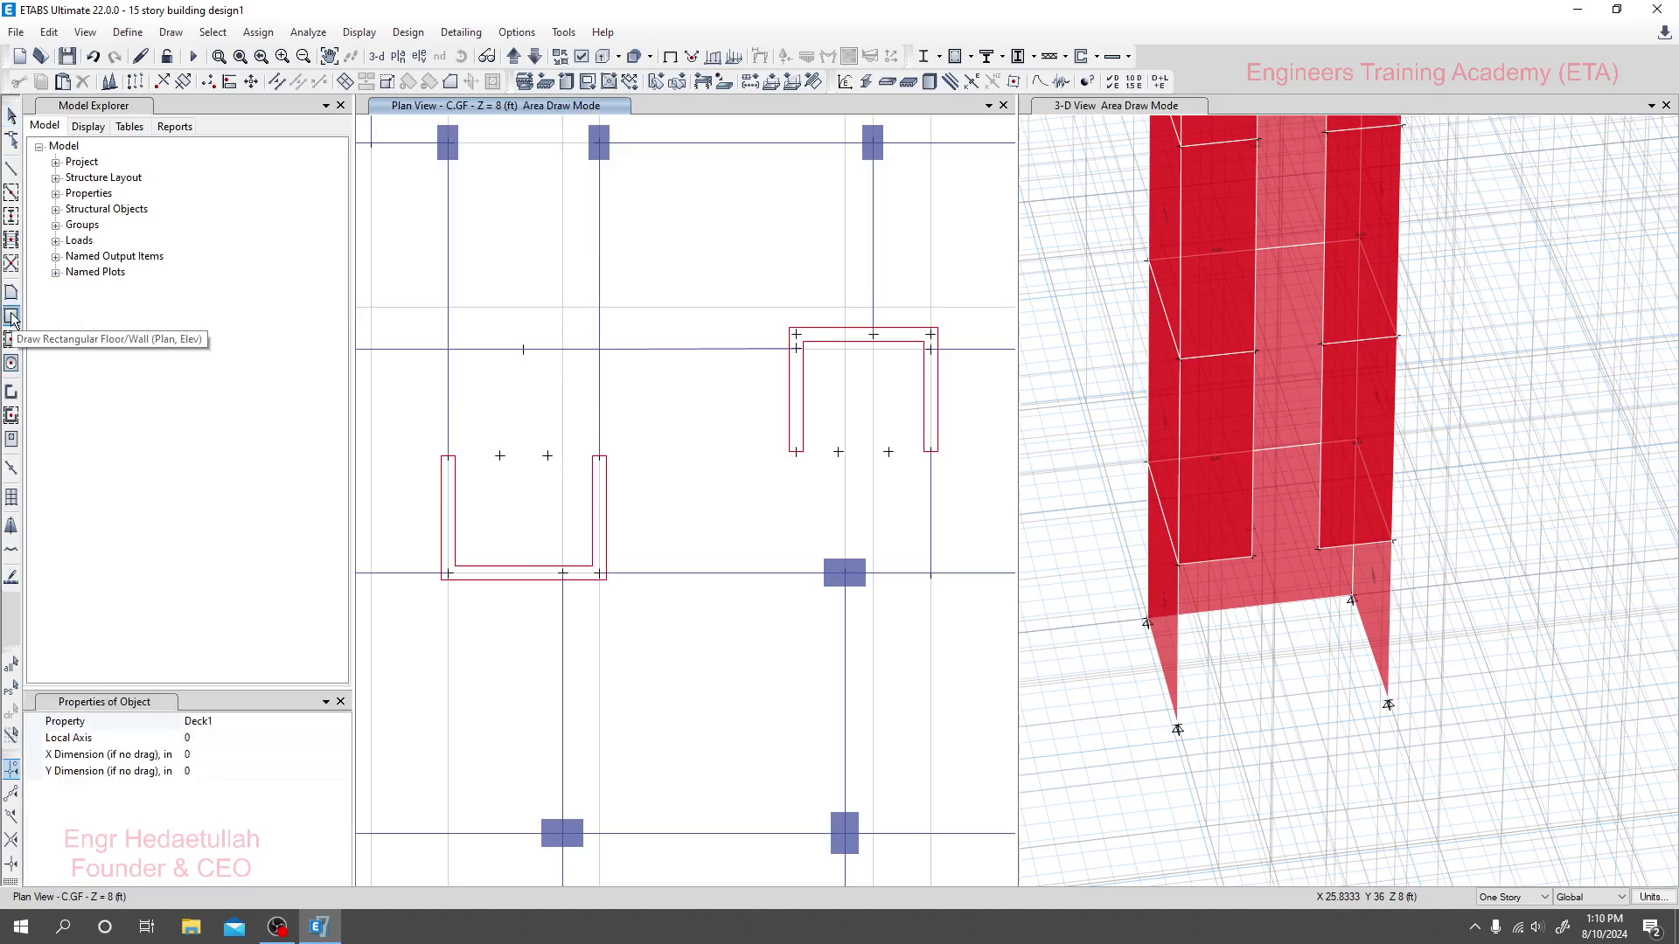
left_click(12, 396)
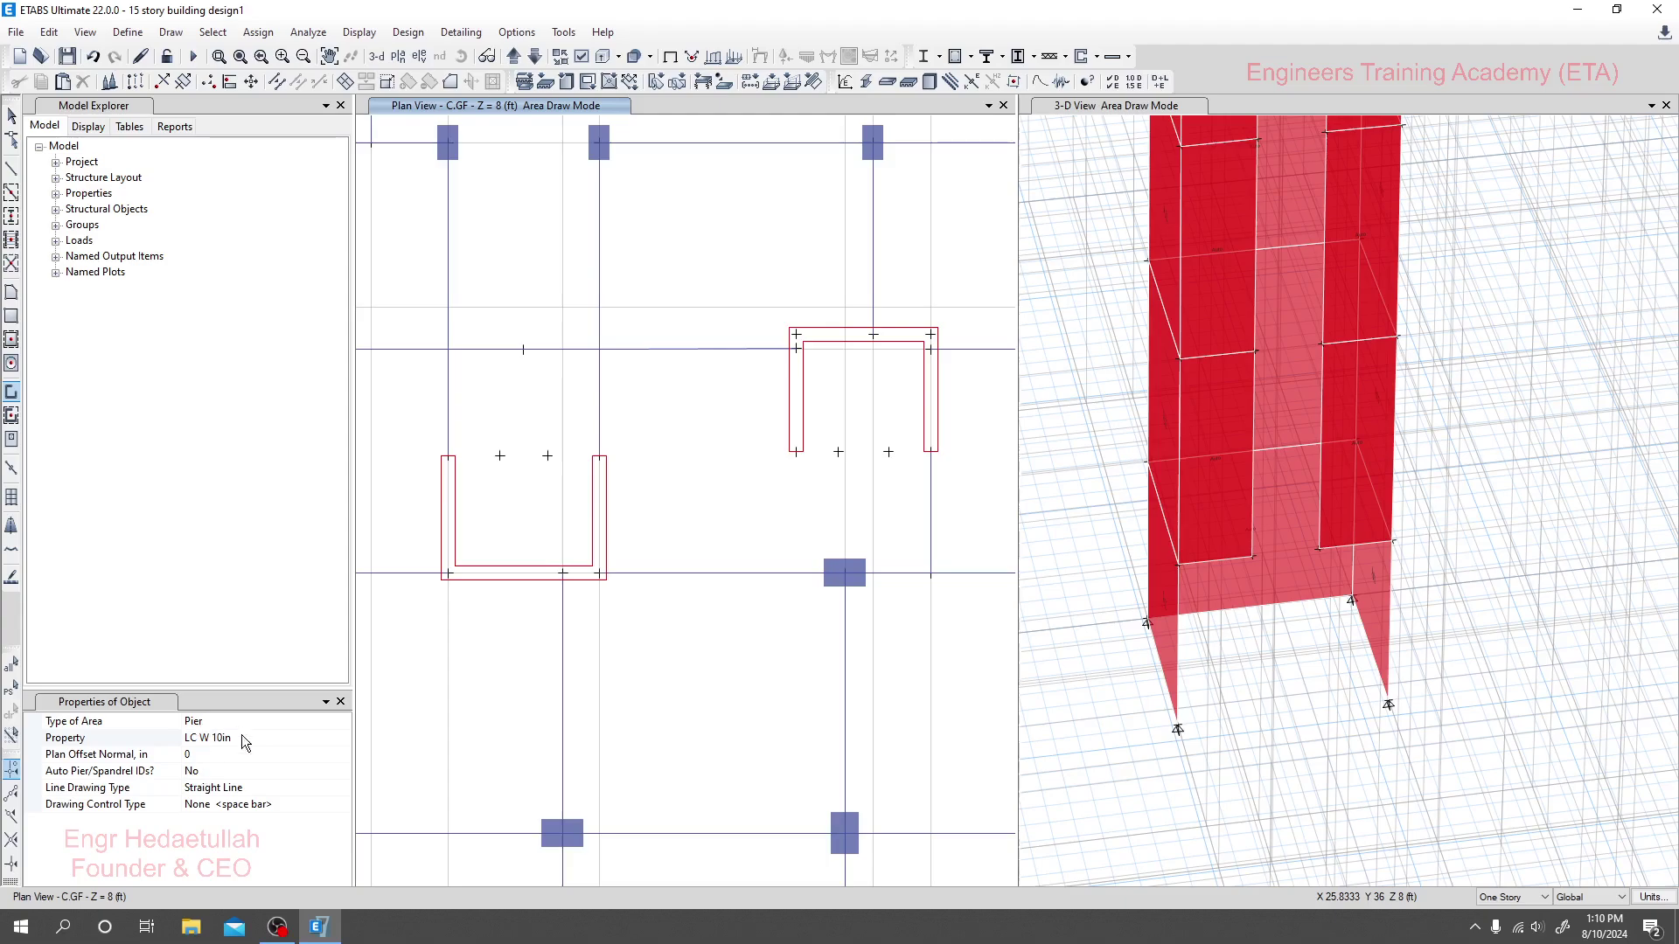
left_click(448, 458)
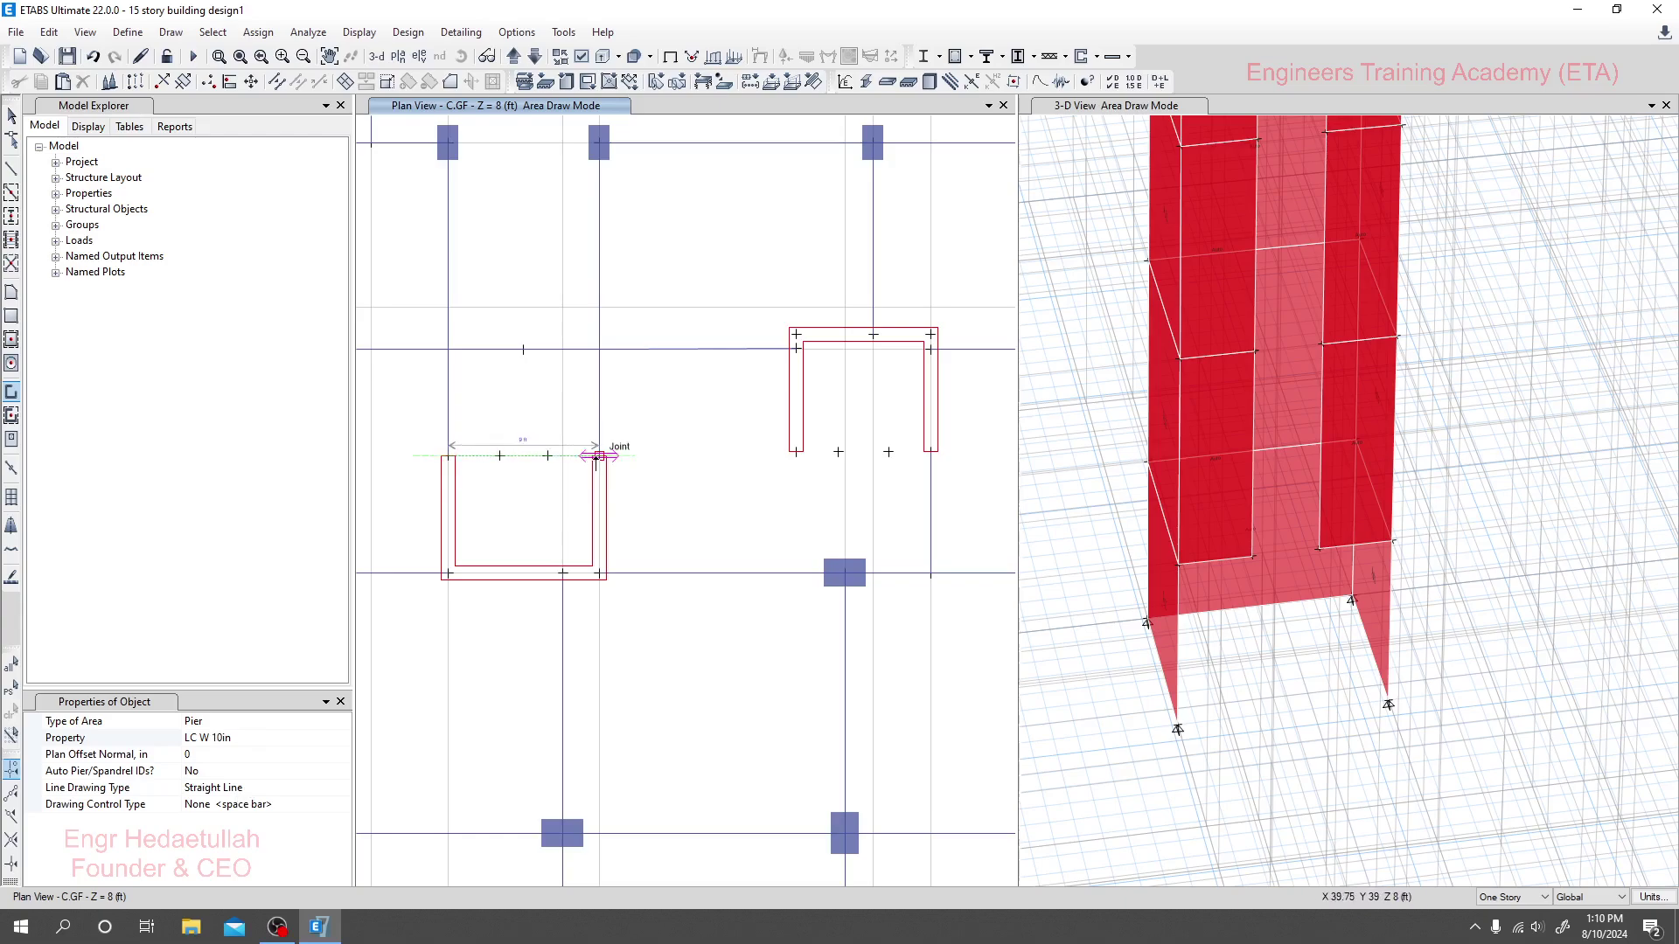
left_click(598, 456)
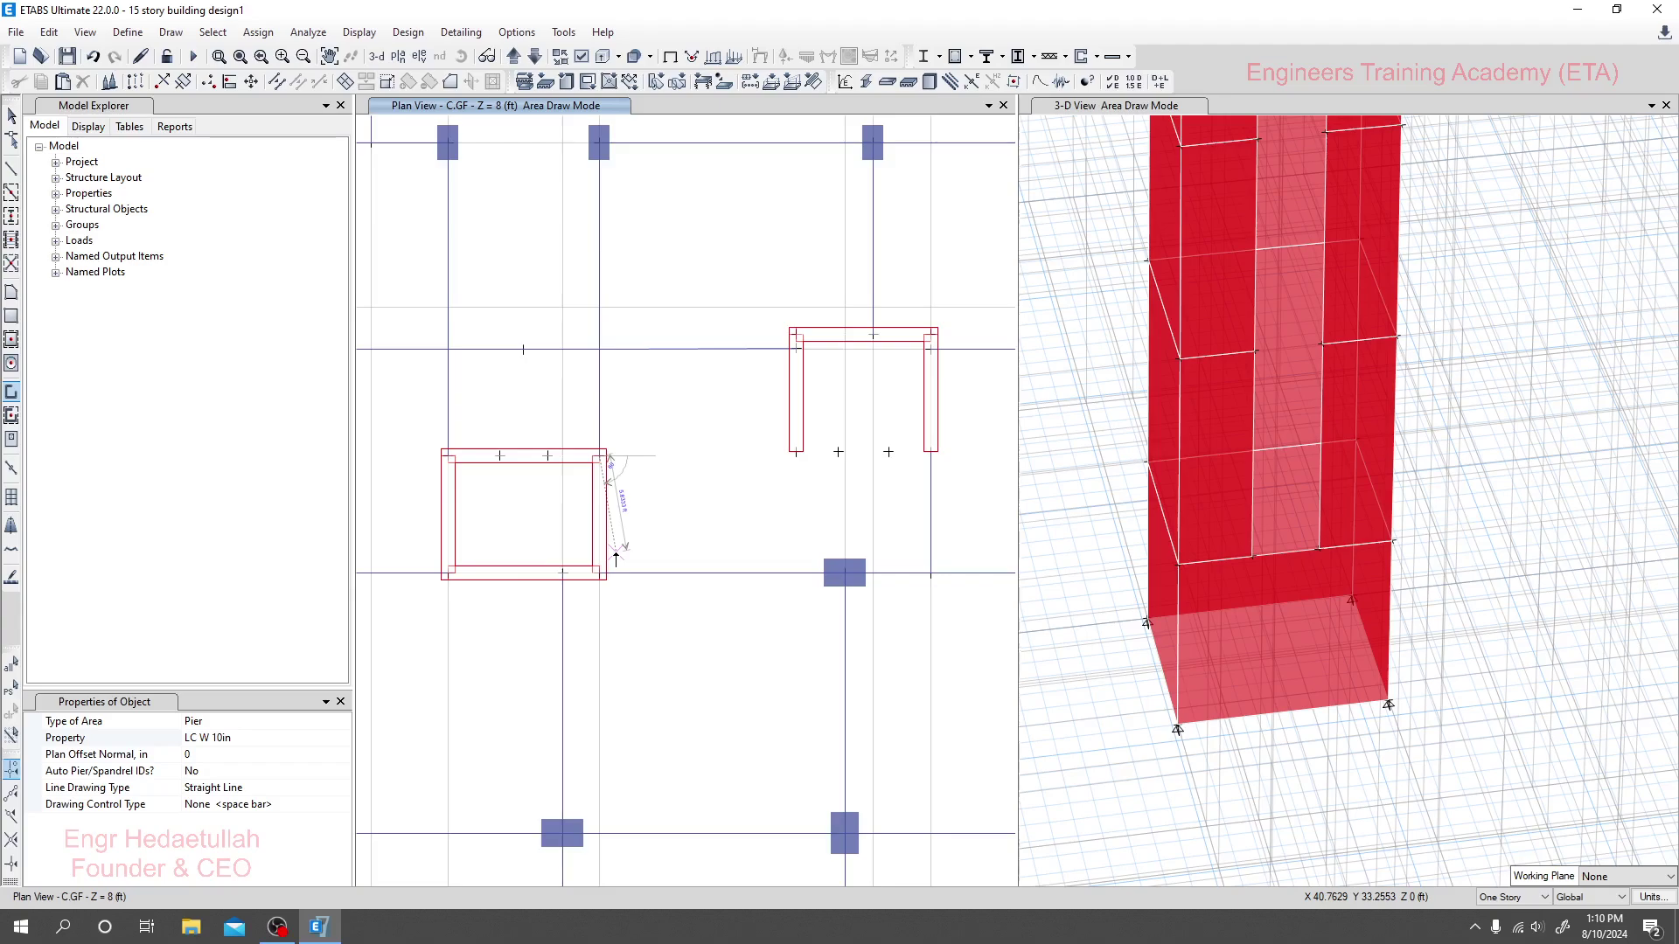
left_click(796, 452)
left_click(928, 453)
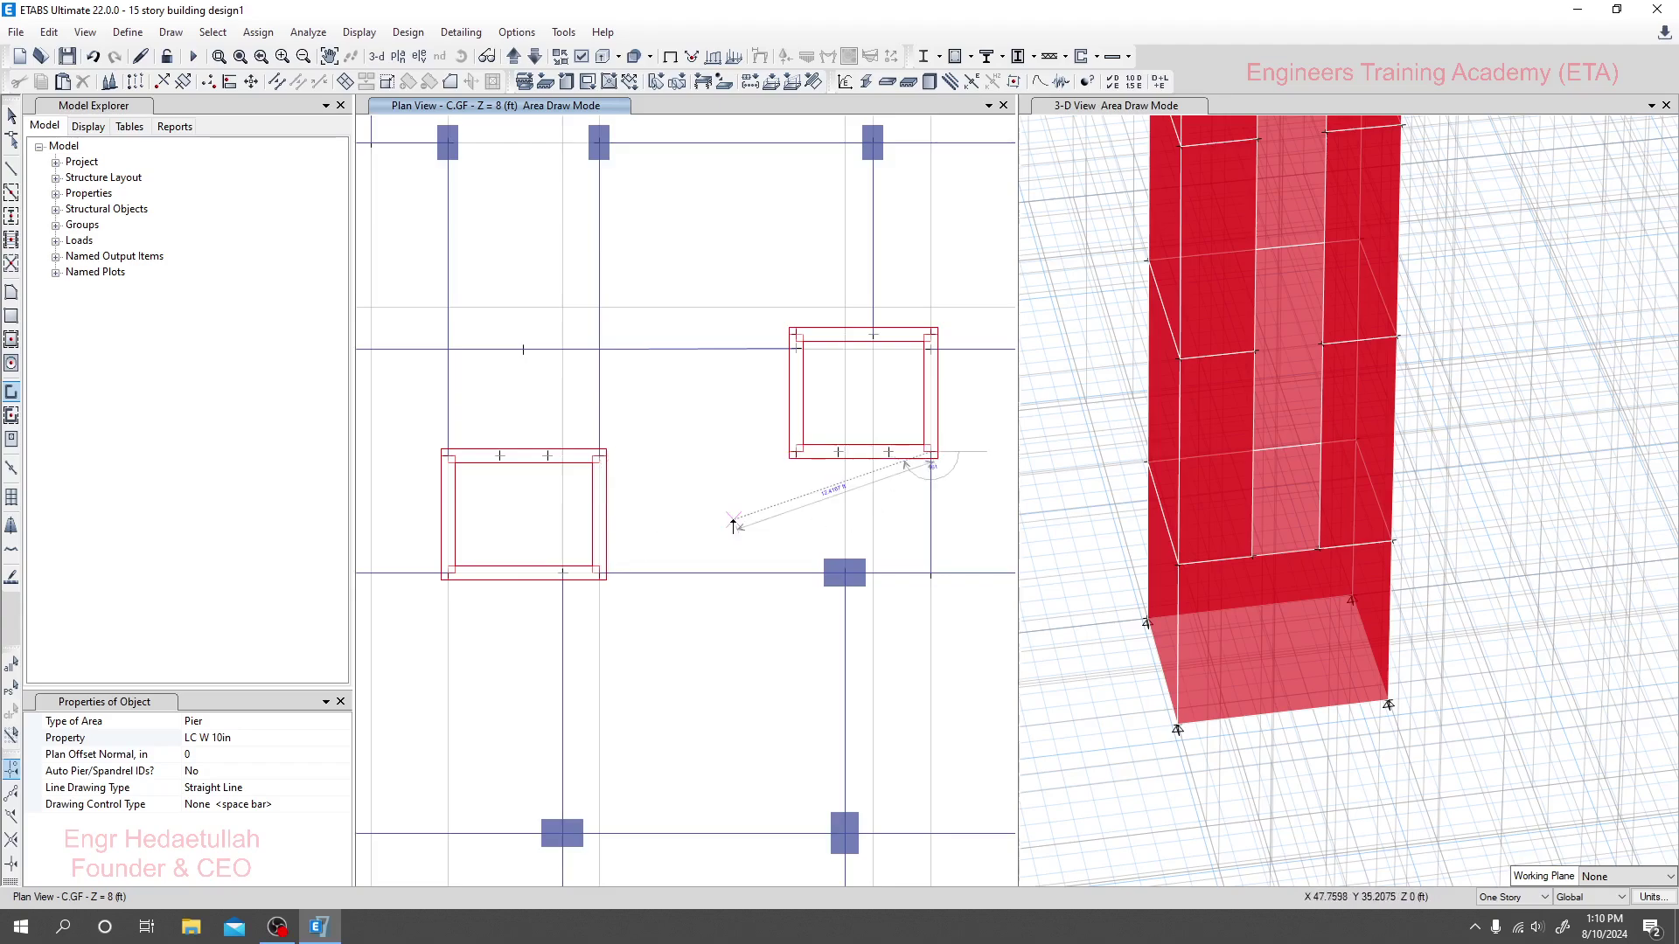
key("Return")
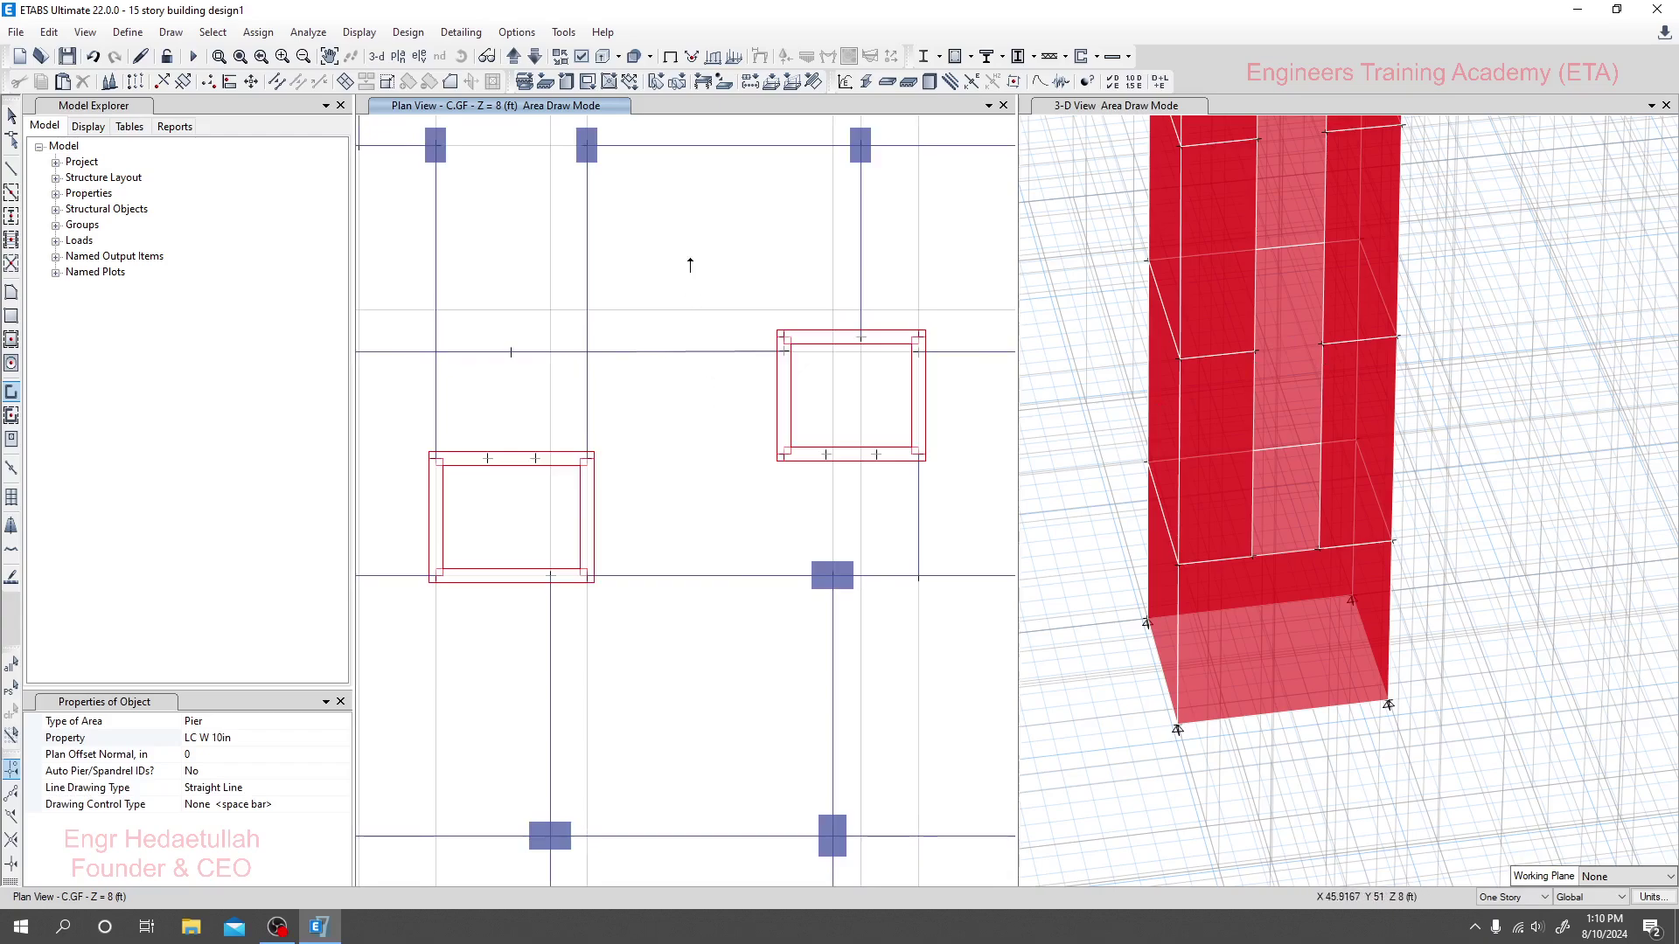
key("Escape")
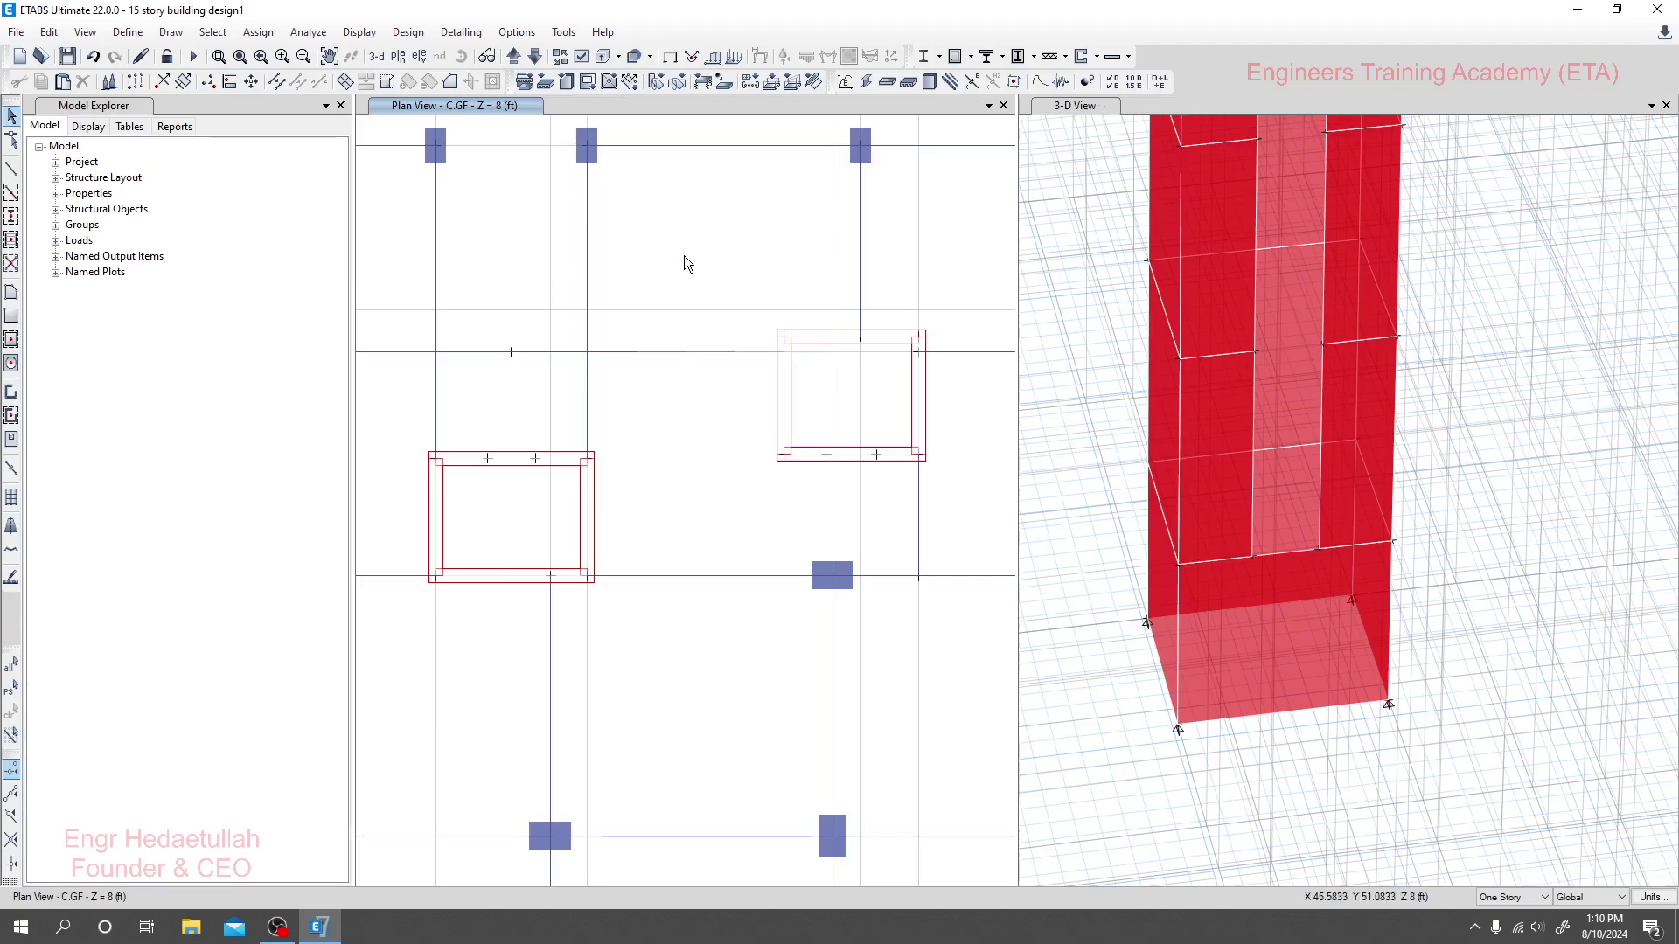
middle_click_drag(679, 270, 681, 269)
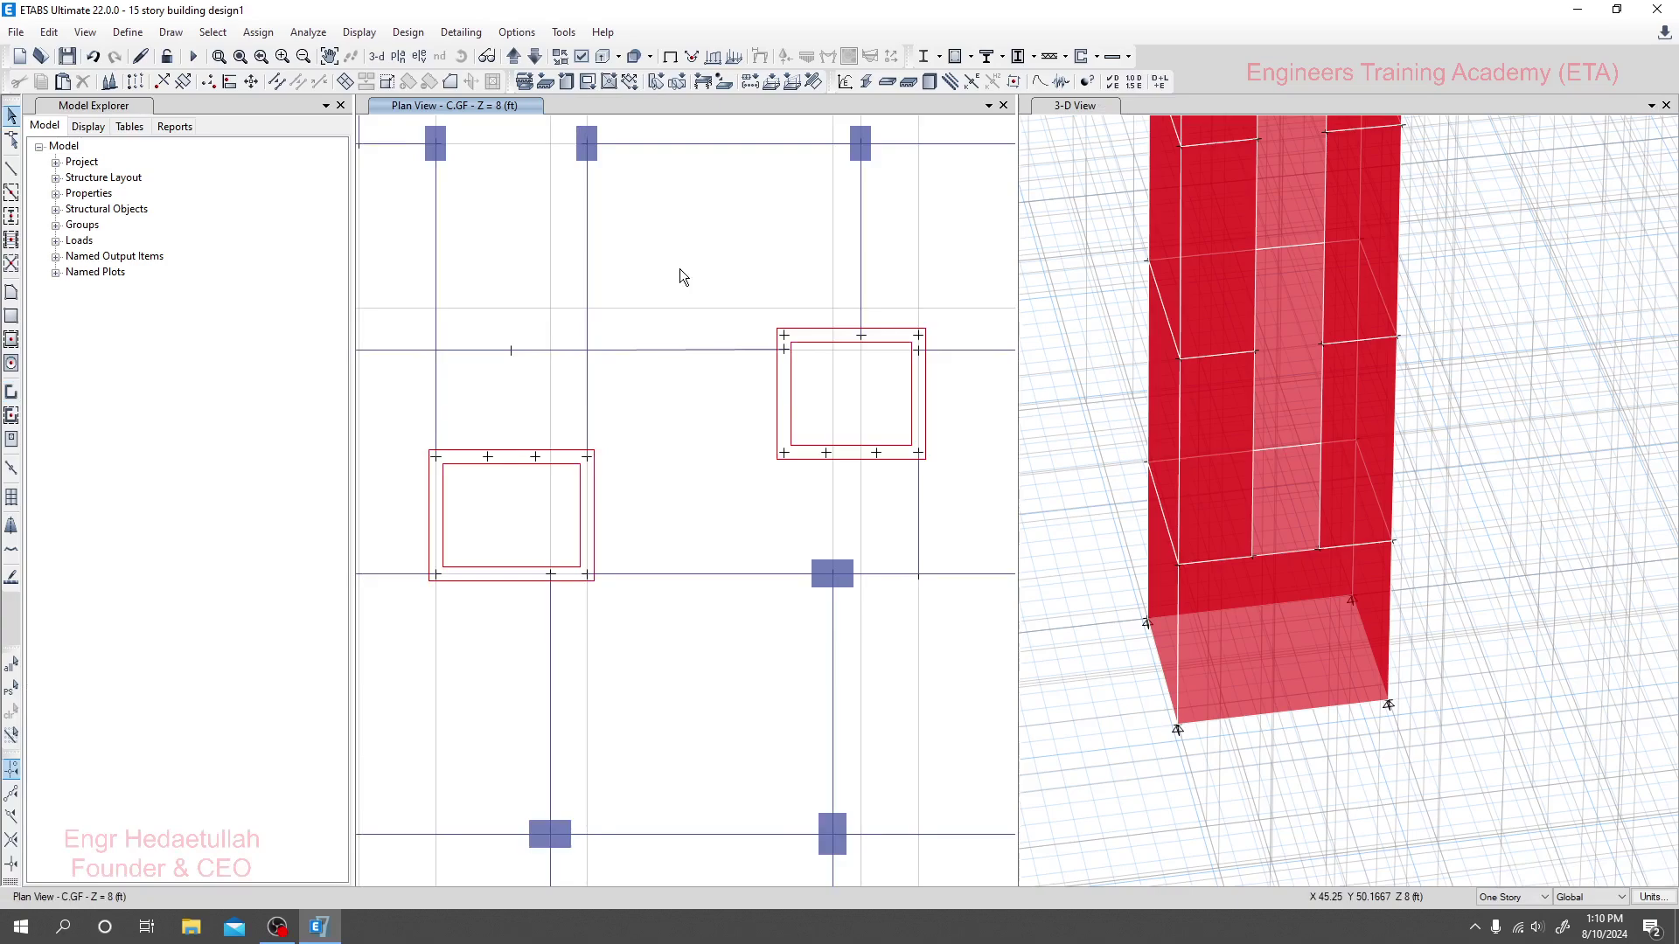
- Move up to story R1 and set up Frame line drawing with section property None
left_click(512, 57)
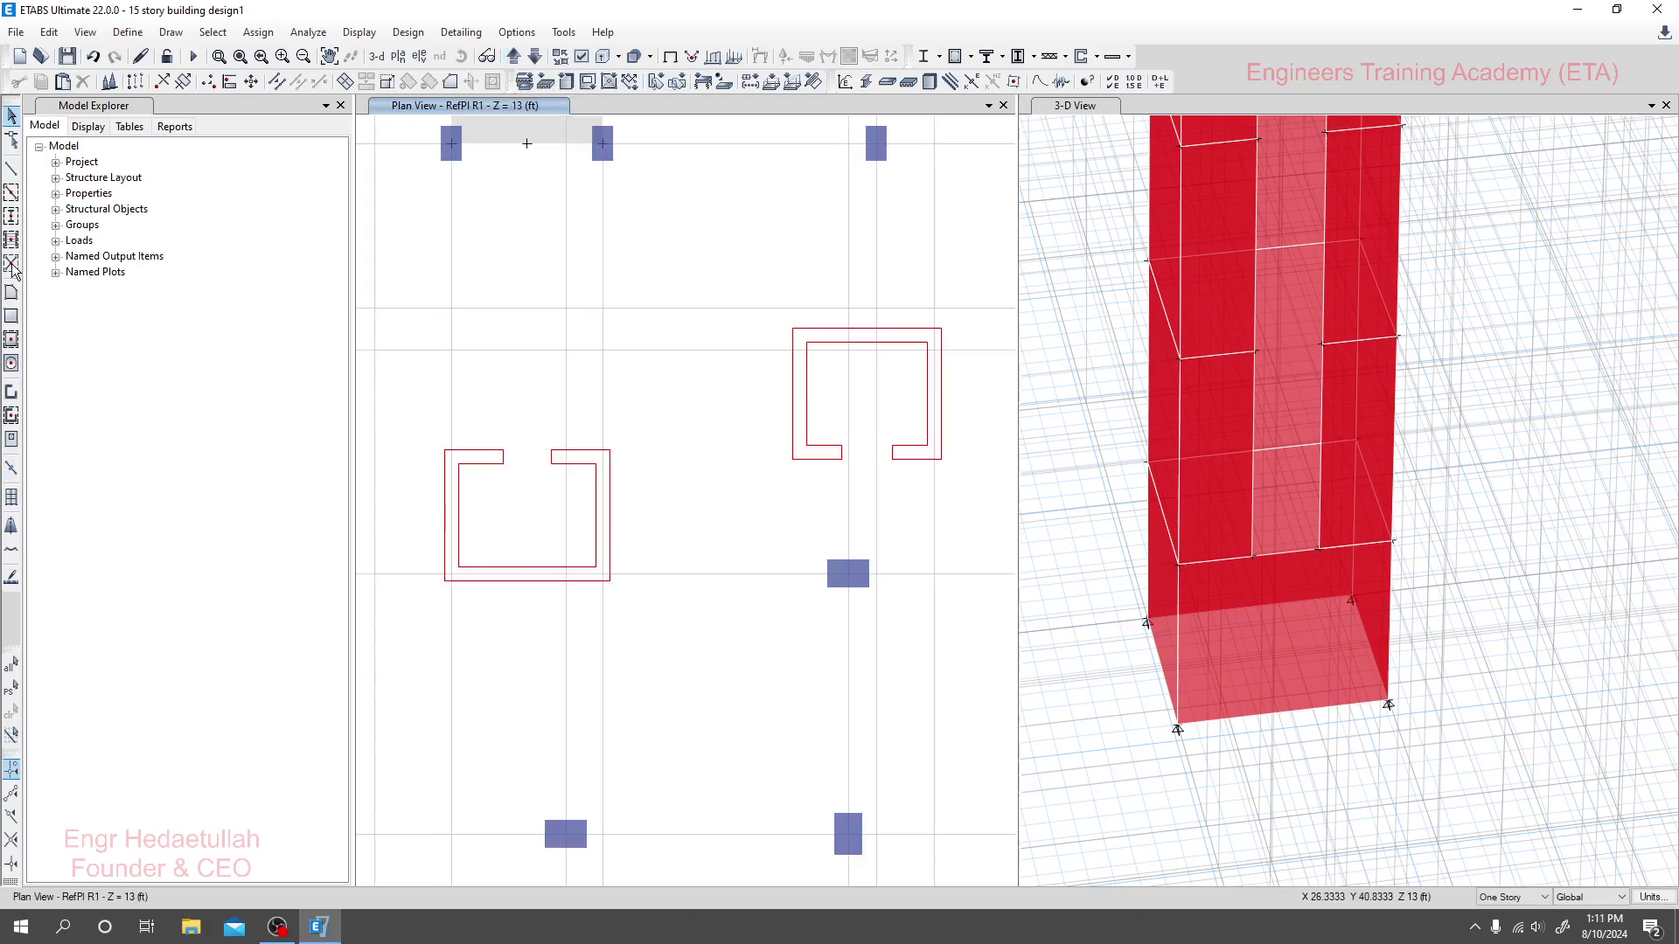
left_click(12, 168)
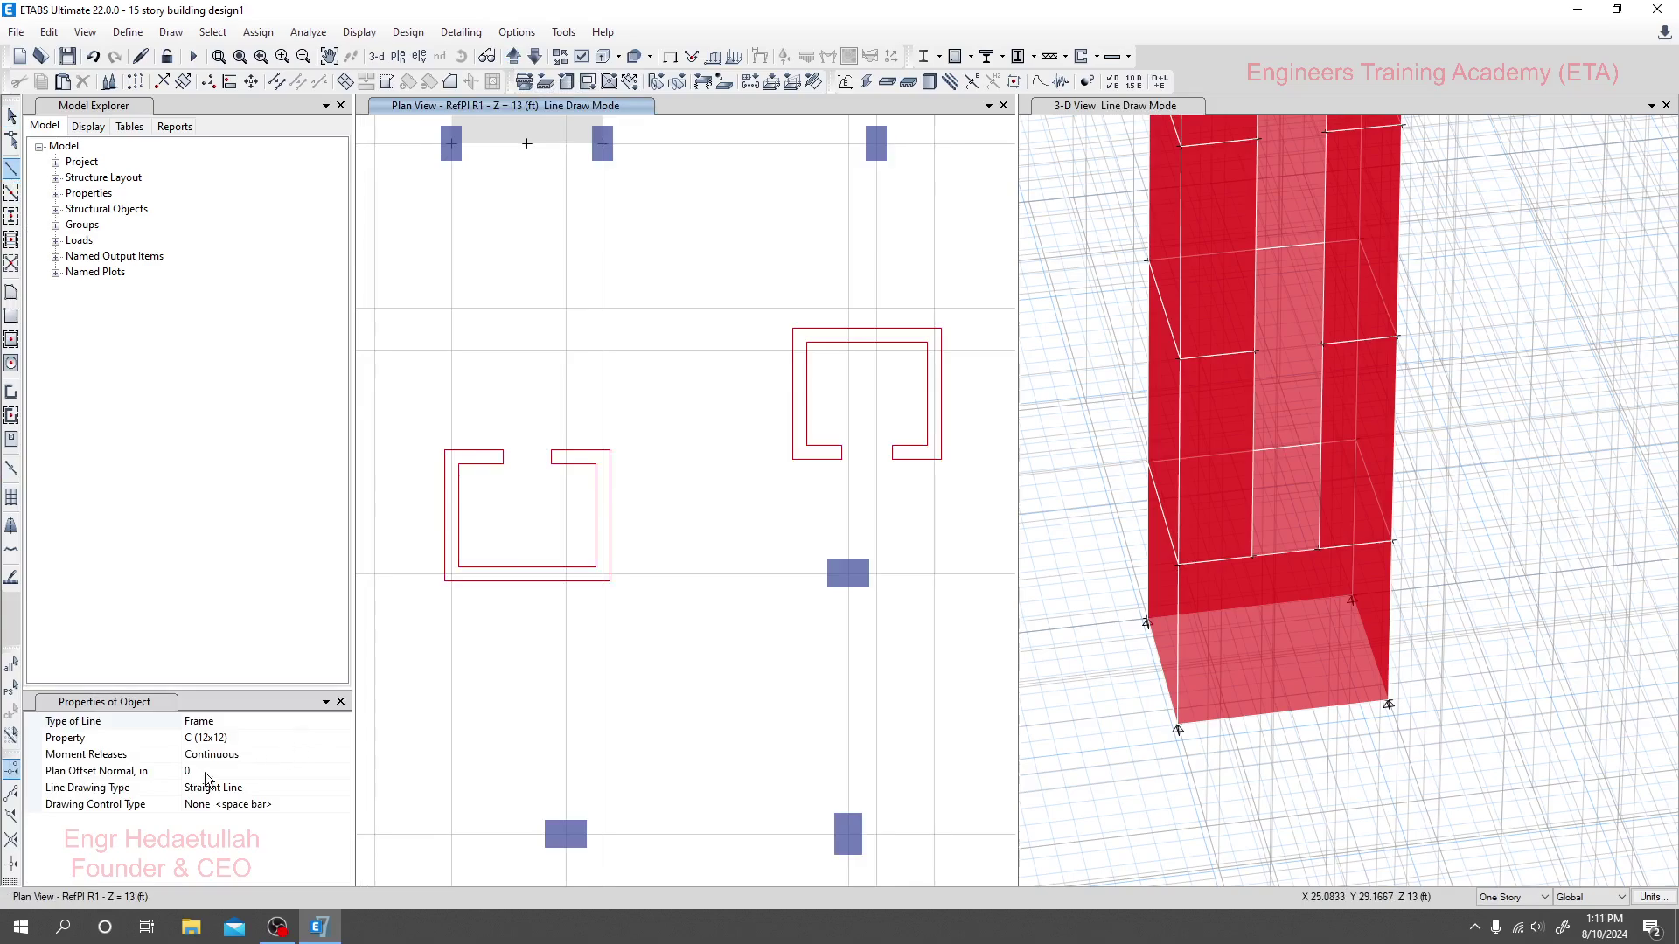
left_click(311, 722)
left_click(343, 722)
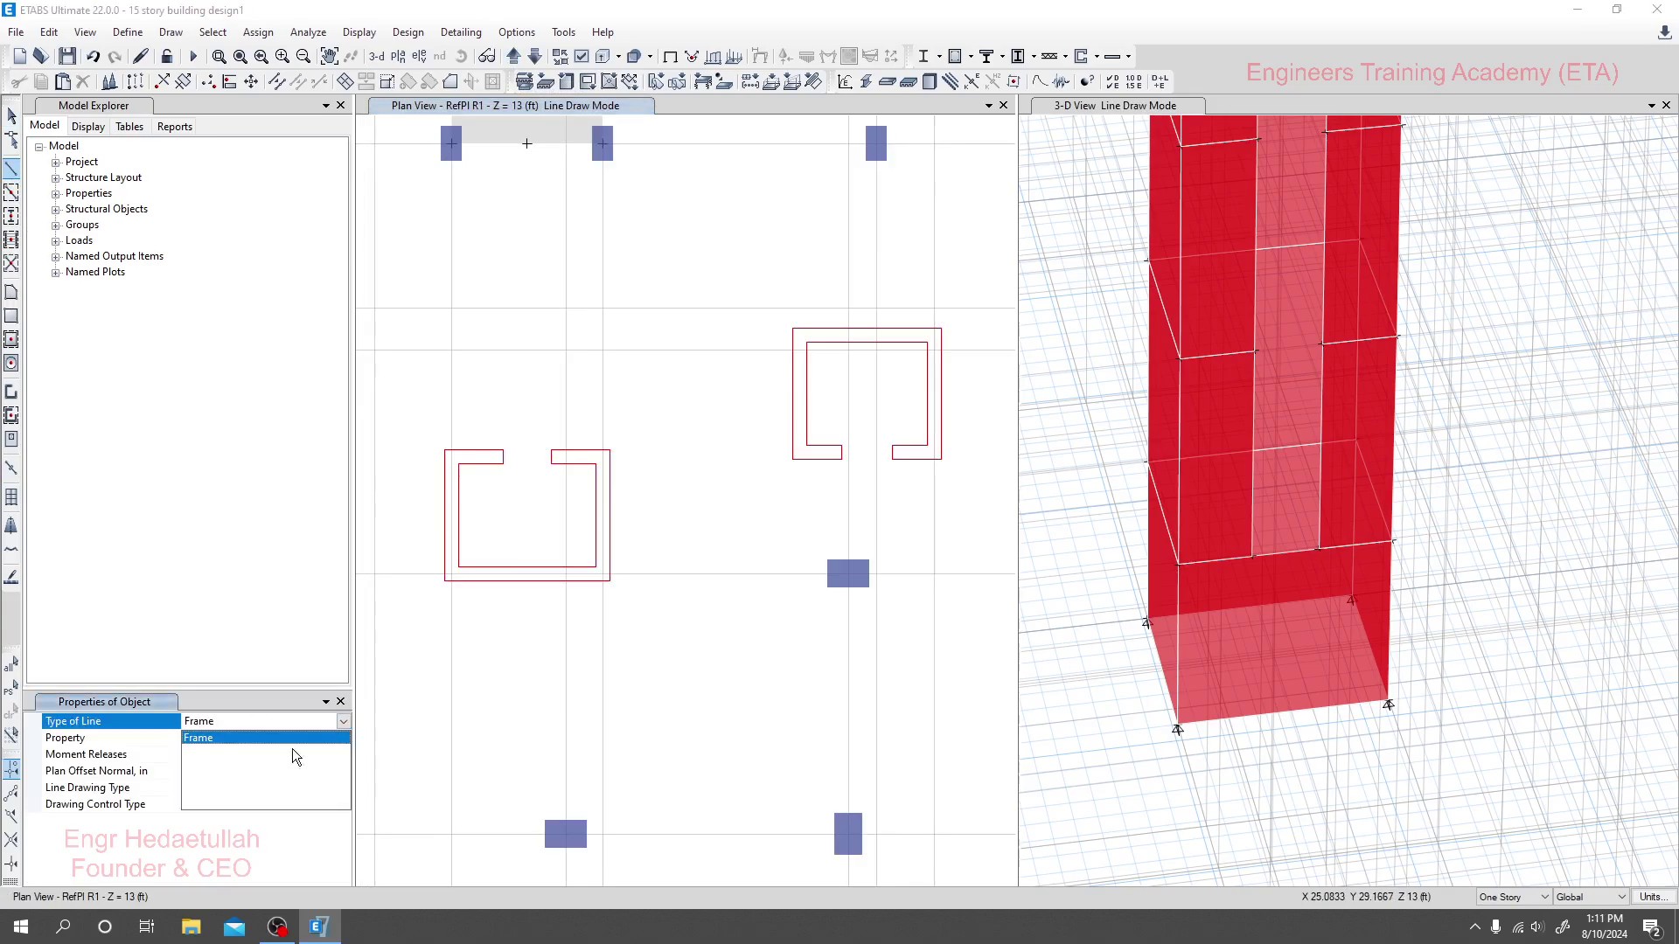
left_click(241, 740)
left_click(274, 739)
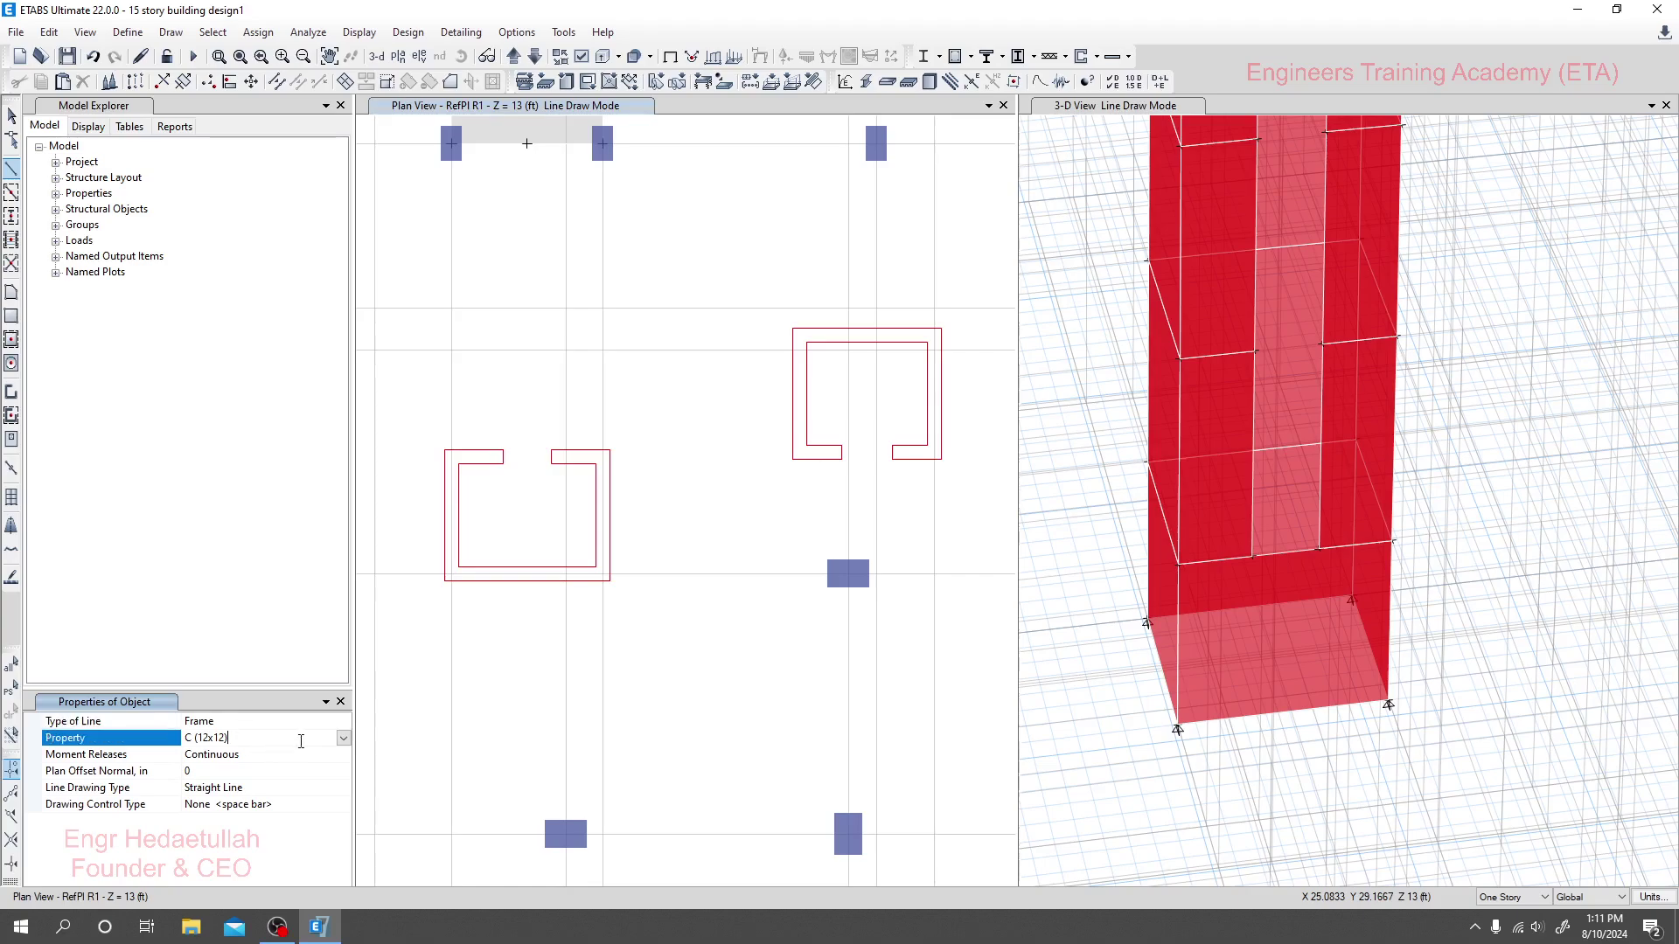
left_click(343, 738)
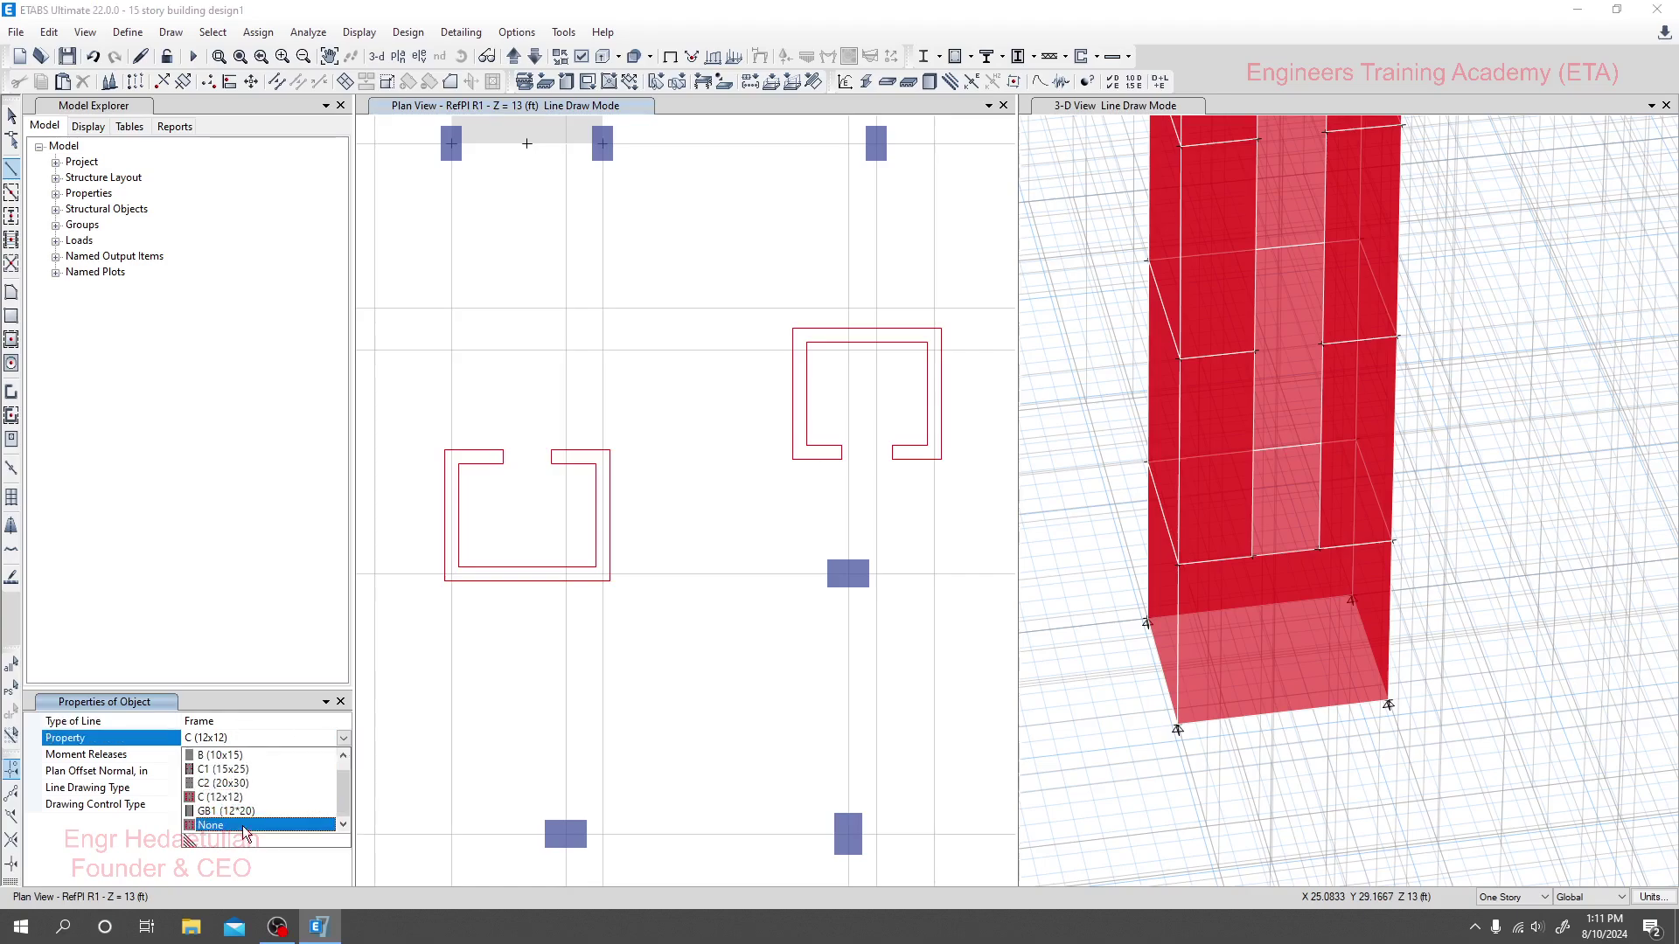
left_click(240, 826)
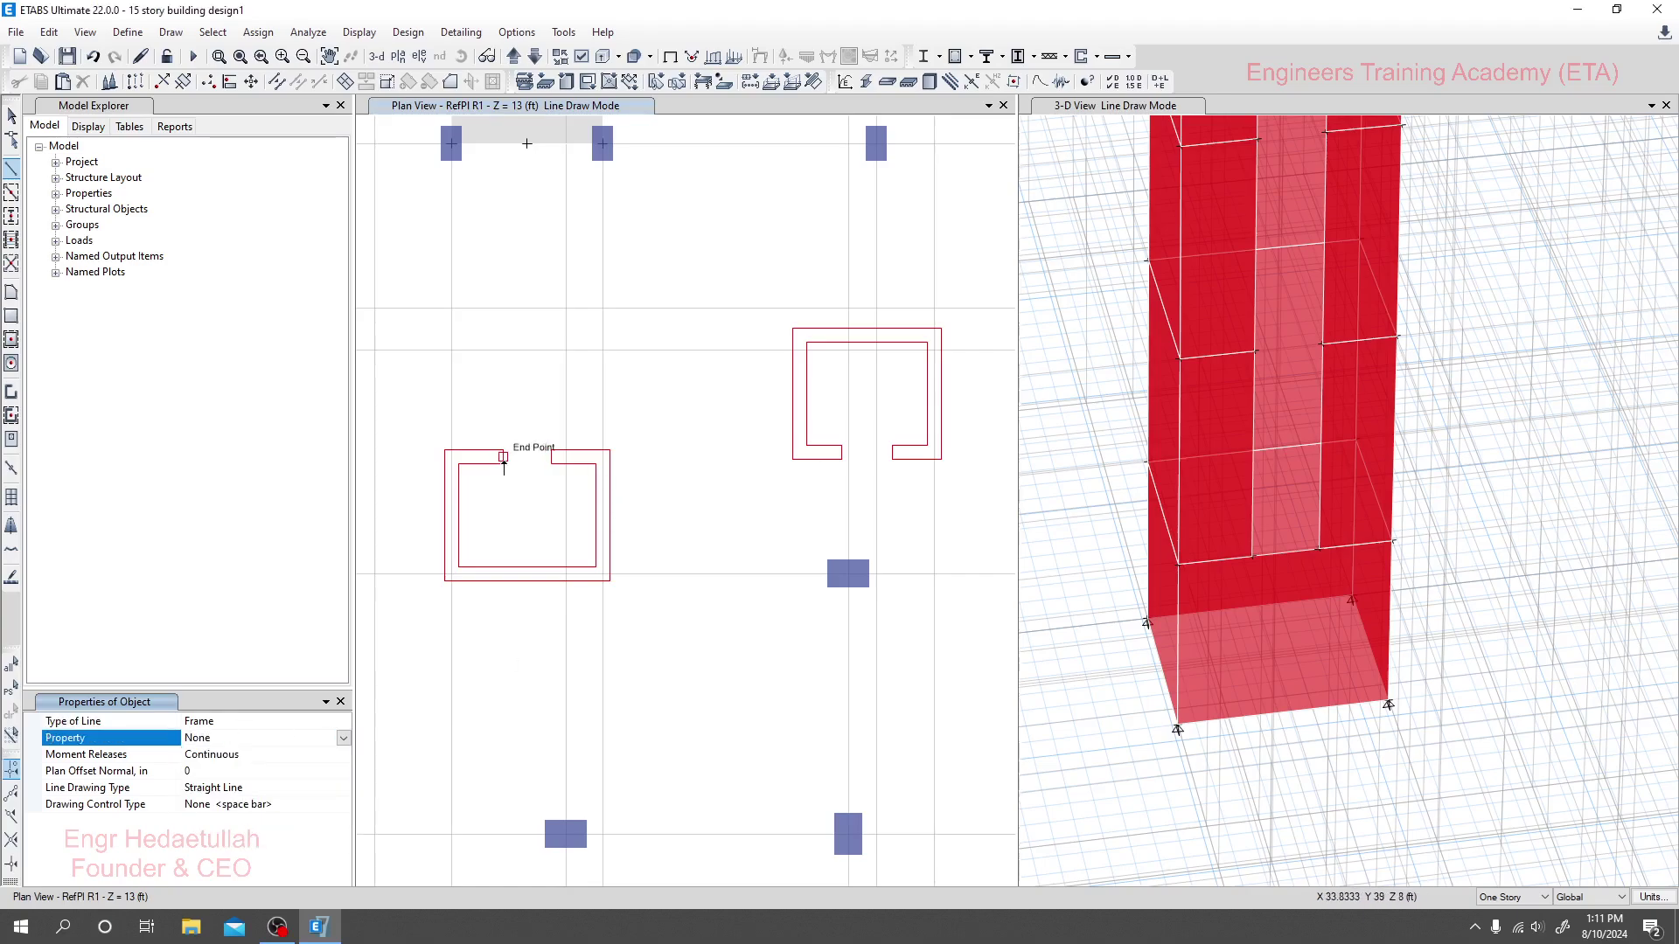
- Draw a null frame line spanning the left core opening
left_click(469, 462)
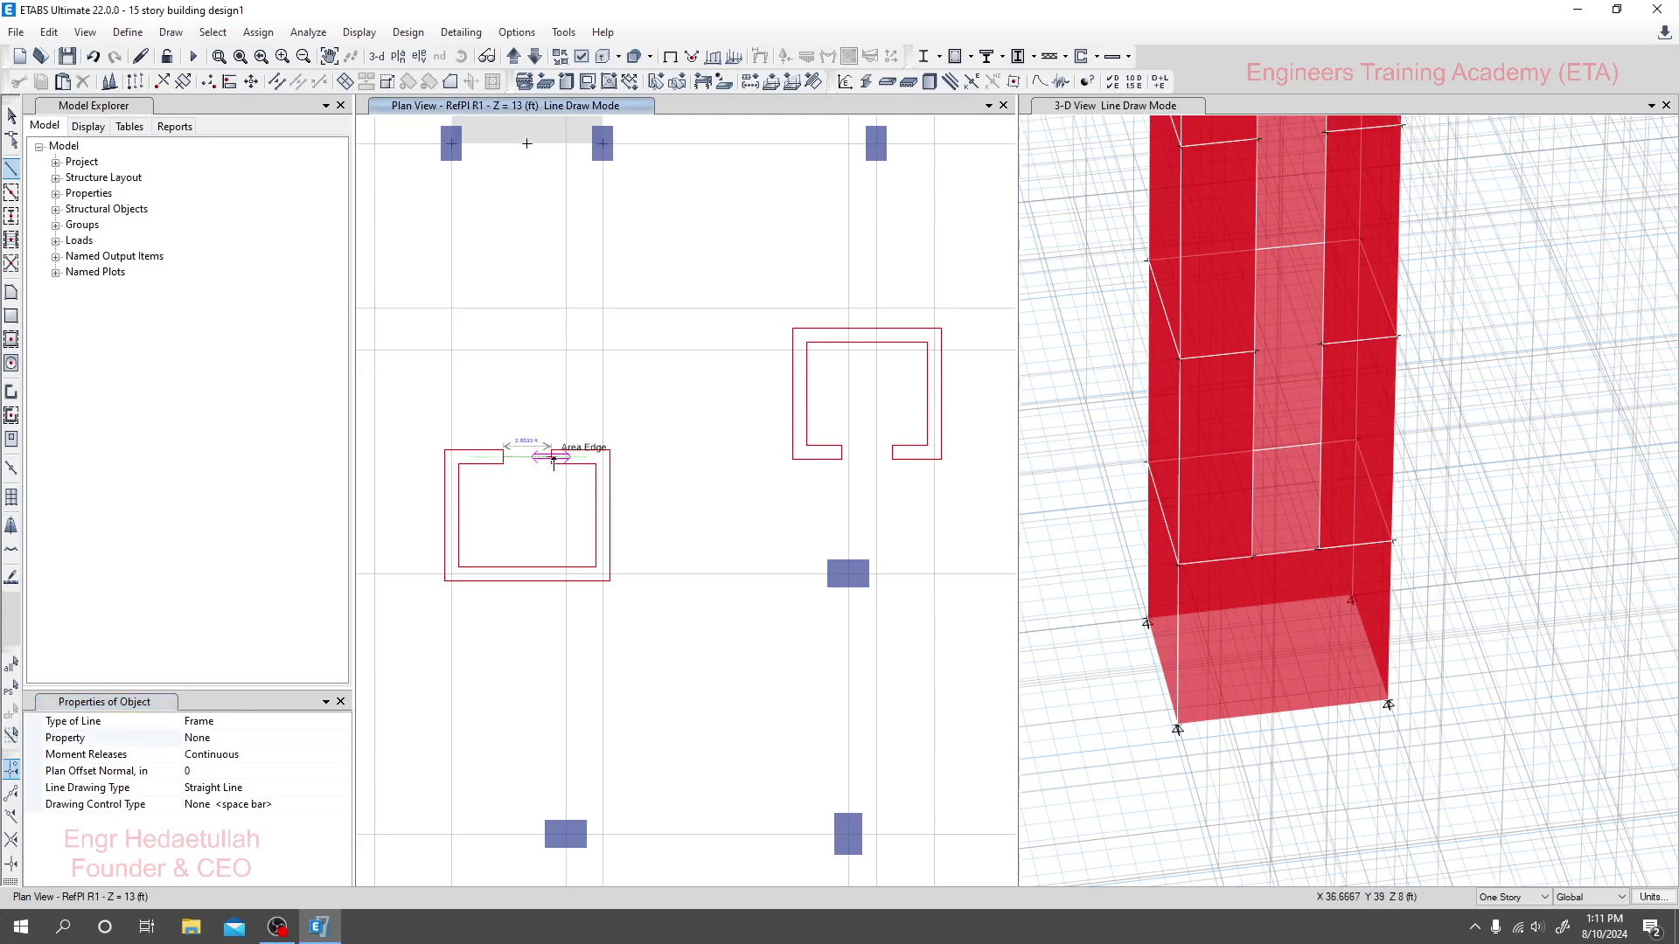
left_click(554, 458)
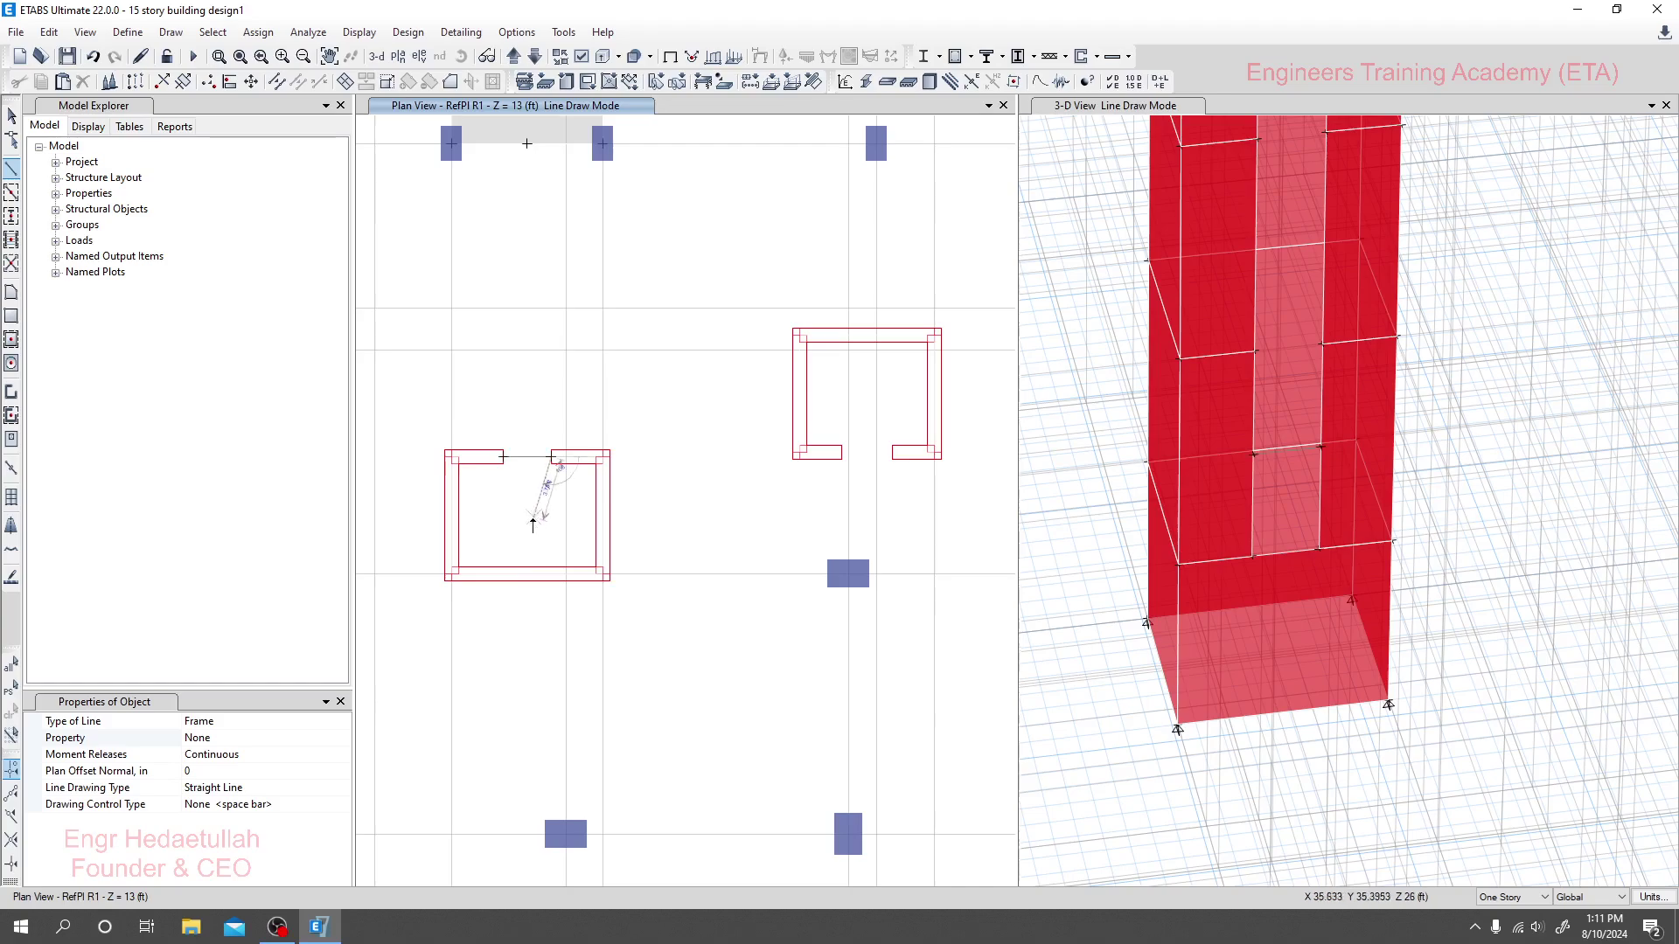
middle_click_drag(668, 490, 626, 502)
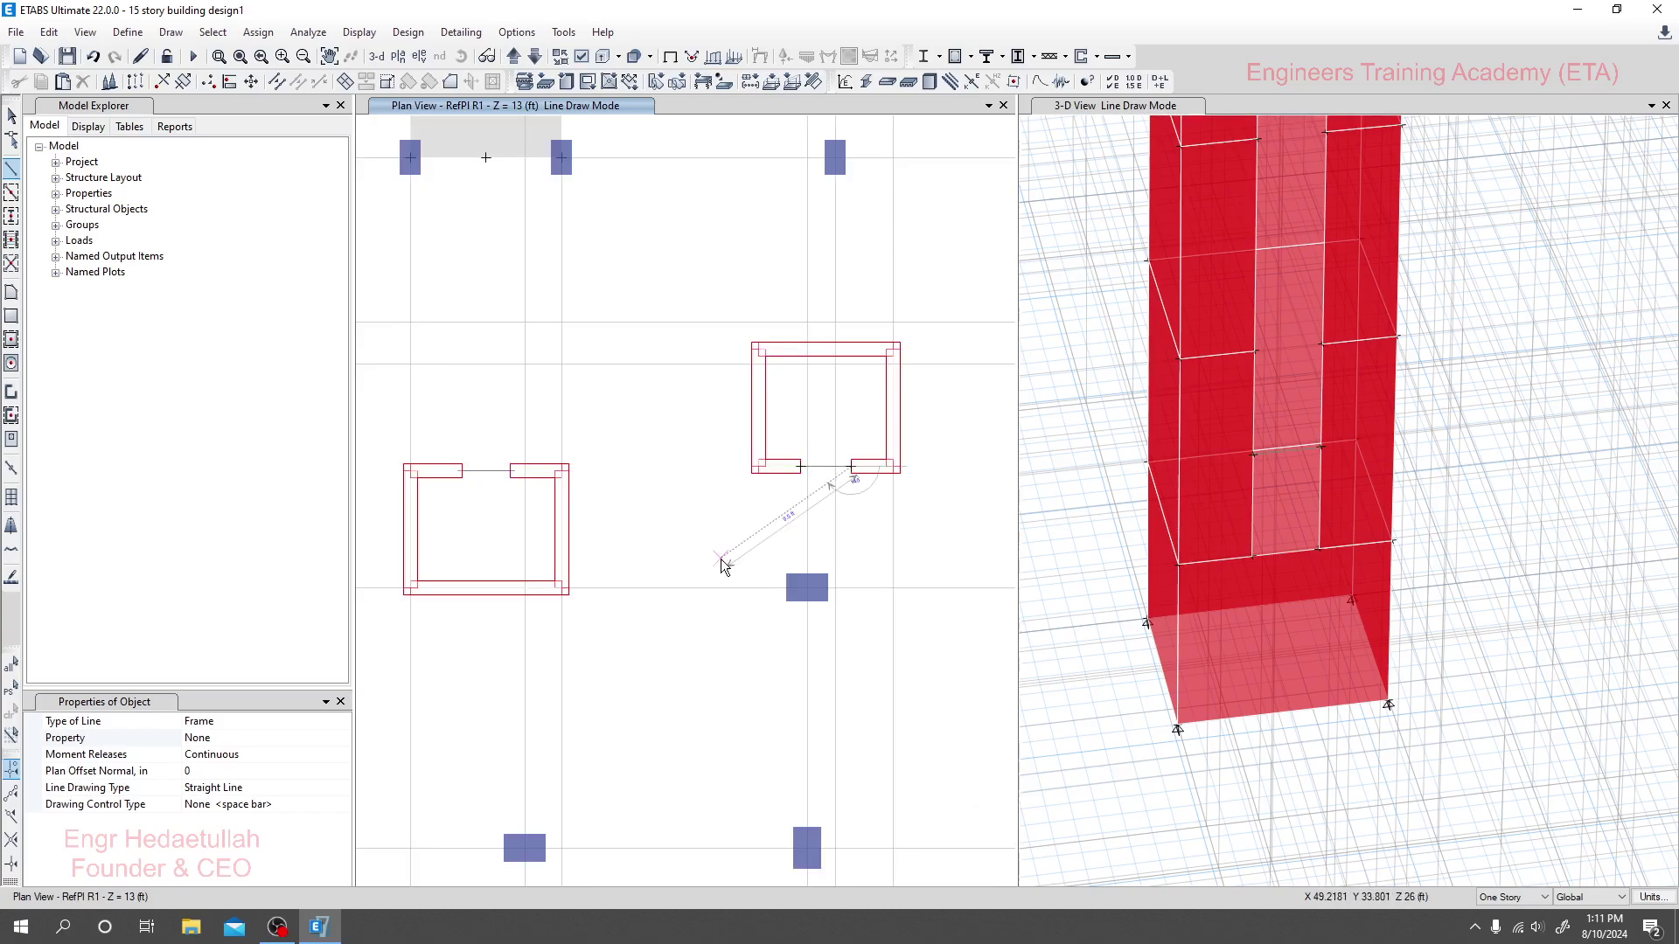
middle_click_drag(716, 562, 713, 540)
- Exit line drawing mode and shift the R1 plan view slightly
key("Escape")
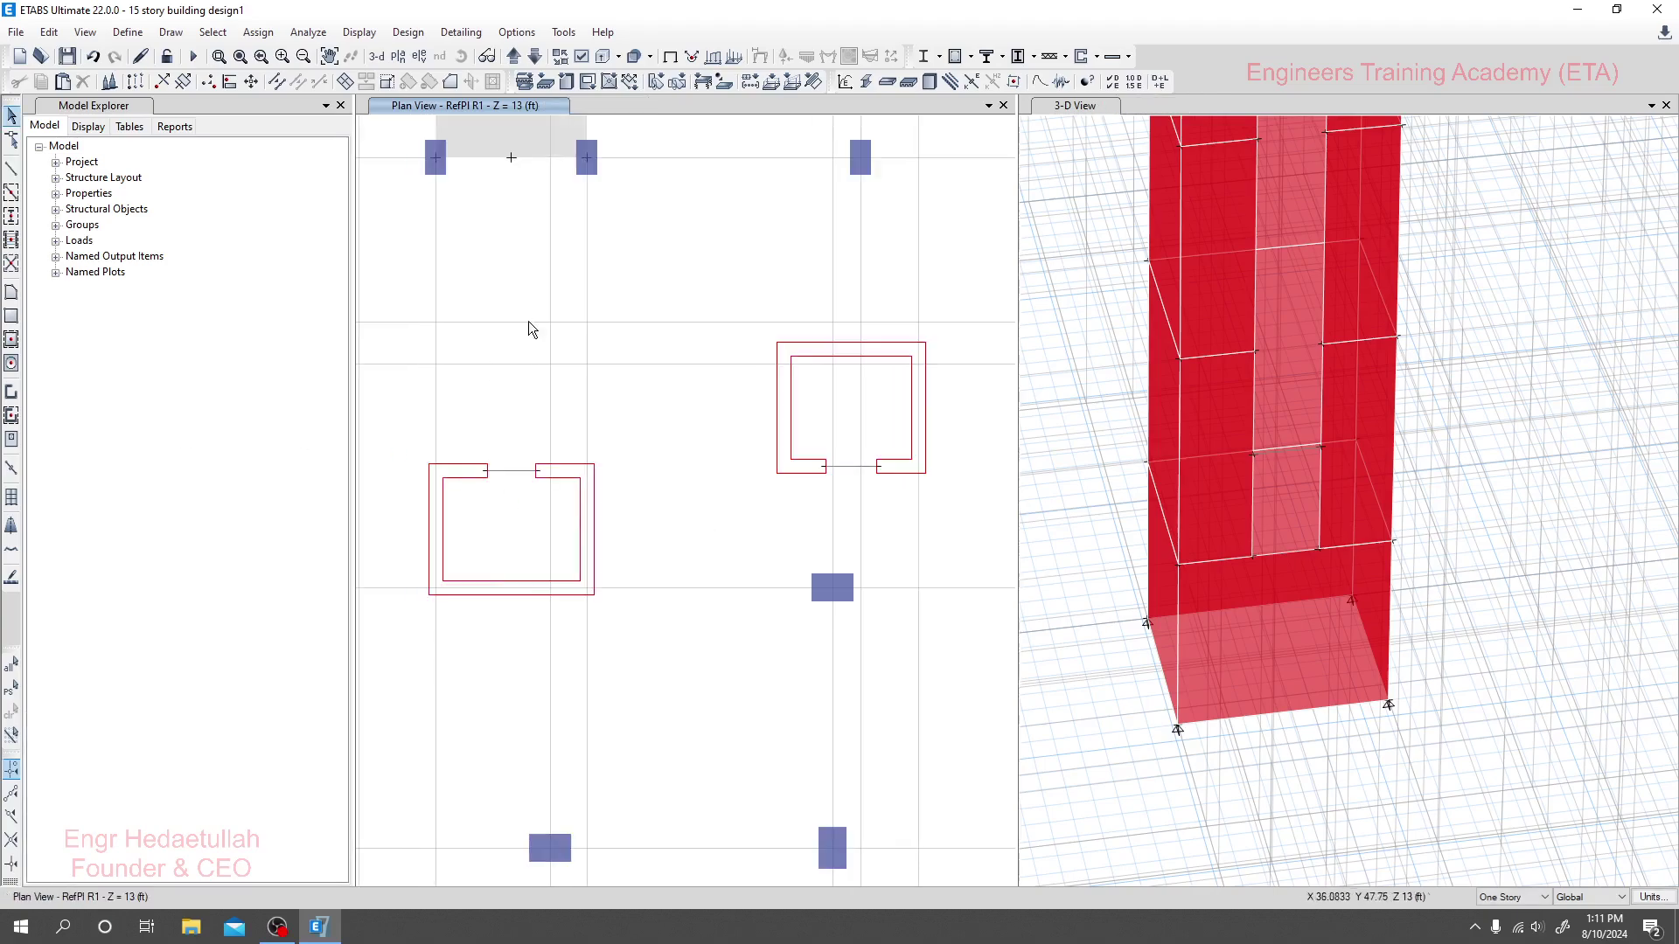
middle_click_drag(538, 311, 514, 285)
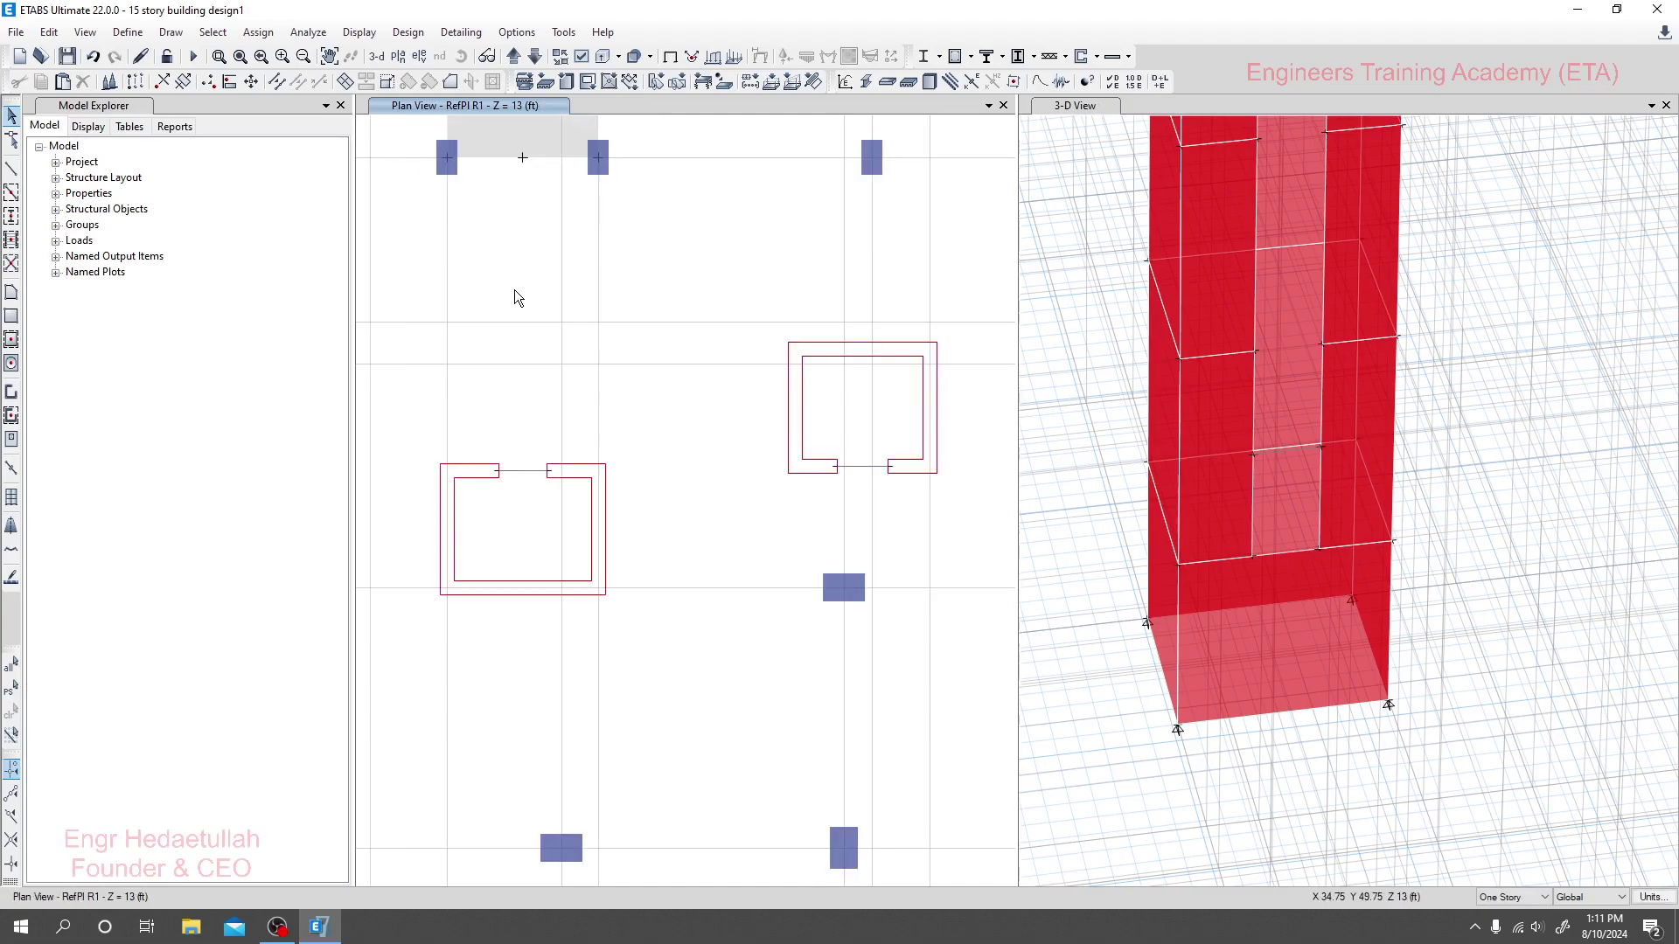